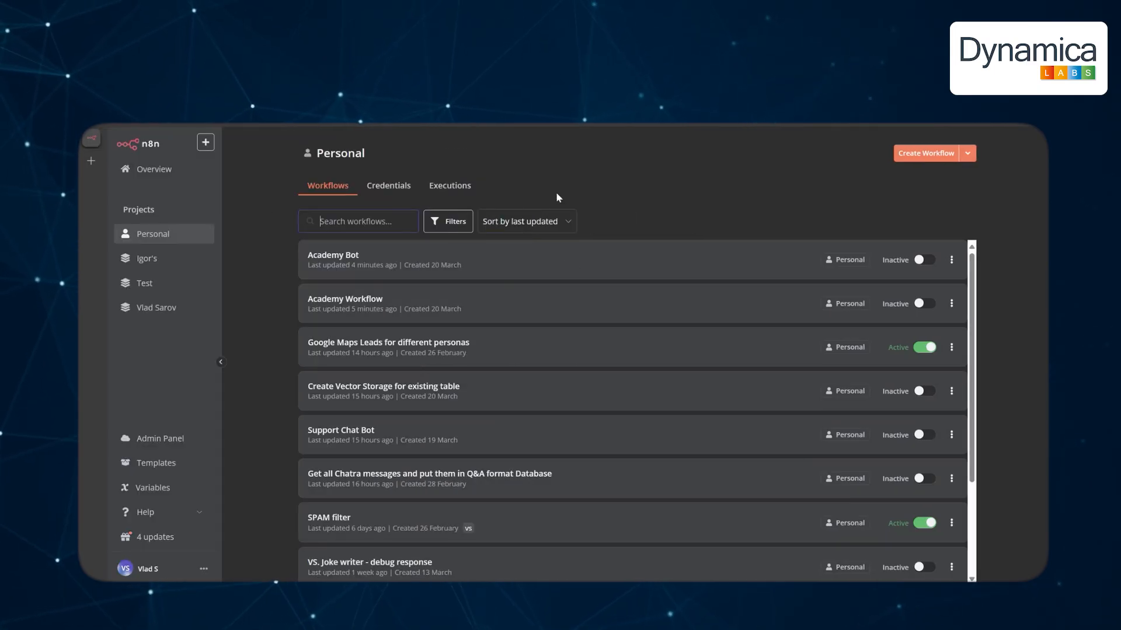
# Create a new blank workflow, 'My workflow 5', from the Personal workflows page.
pyautogui.click(912, 156)
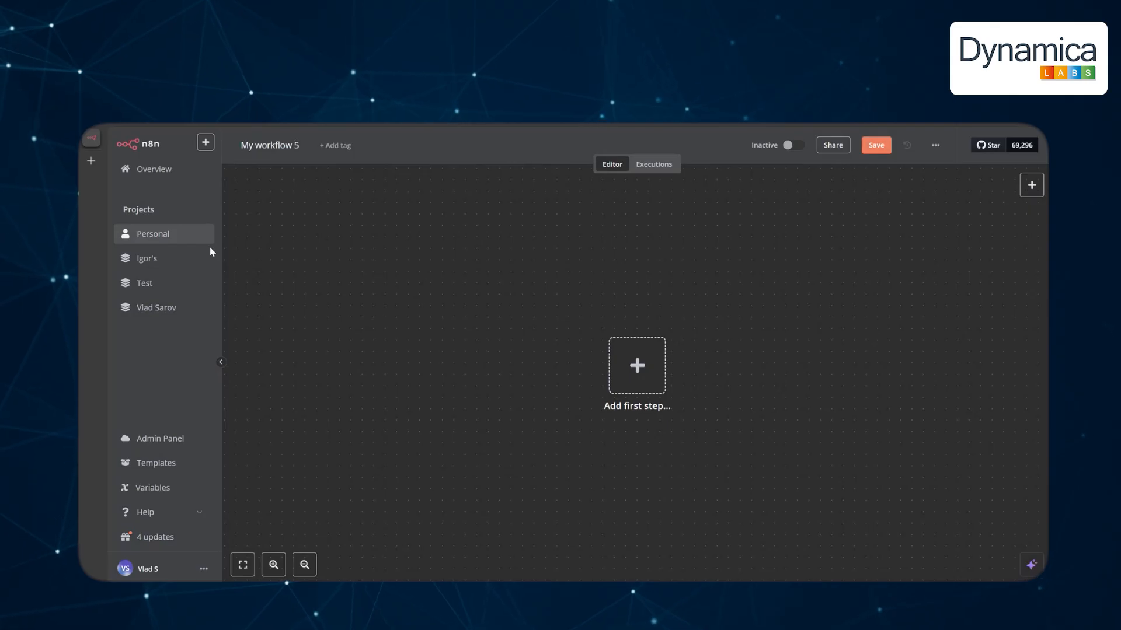
# Rename the workflow to 'Academy Chat Bot - dumb' and add an On chat message trigger.
pyautogui.click(277, 147)
pyautogui.write('Aca')
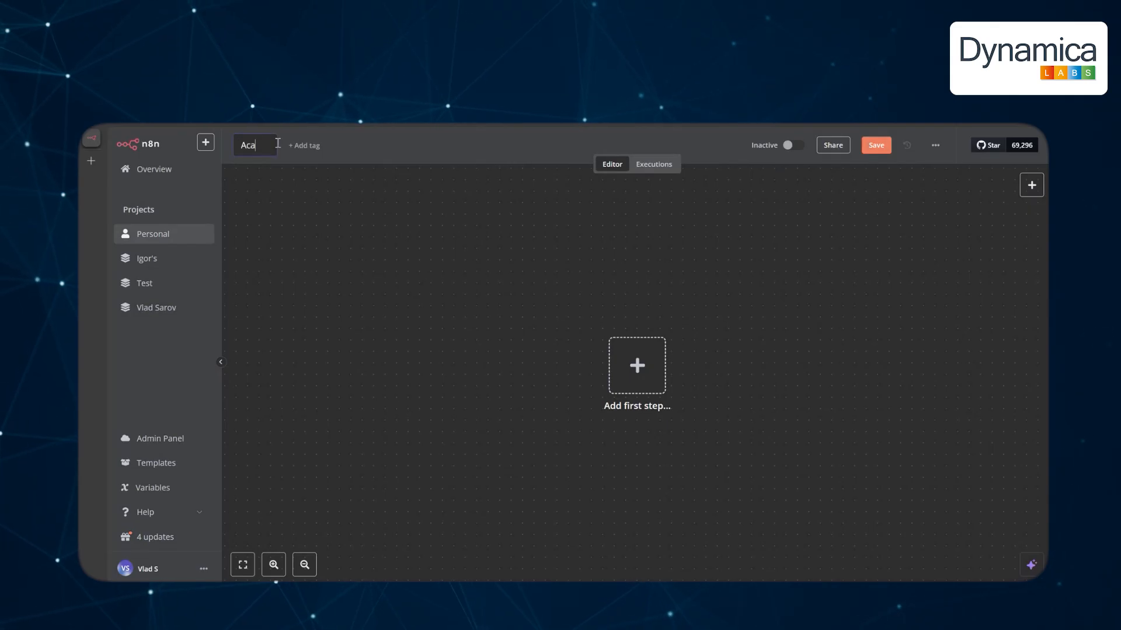
pyautogui.write('demy Chat Bot')
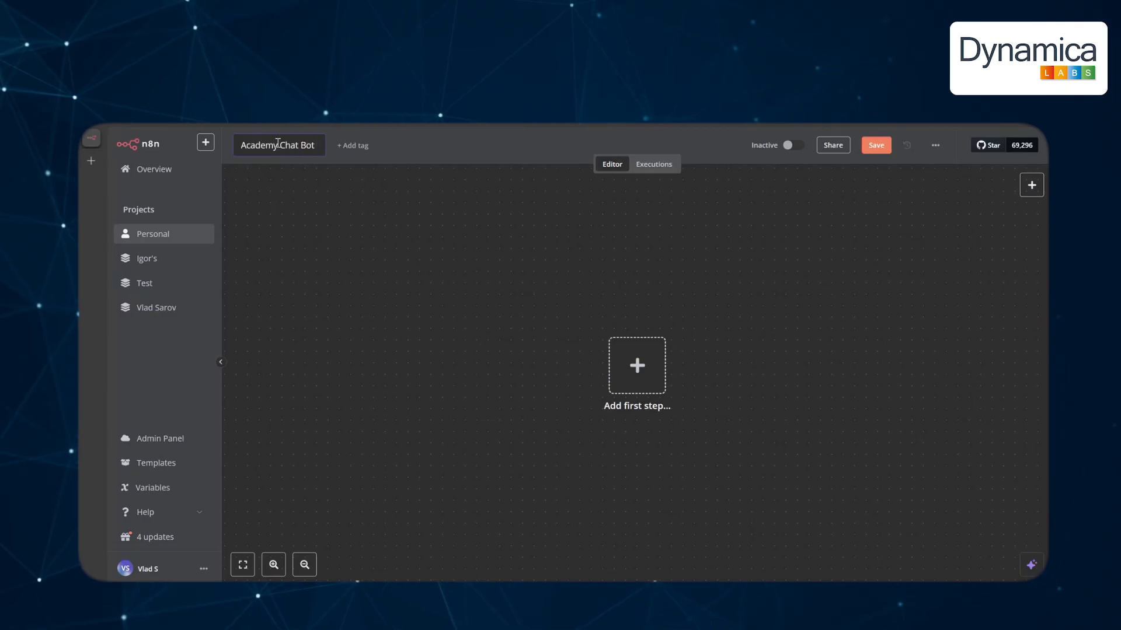
pyautogui.write(' - dumb')
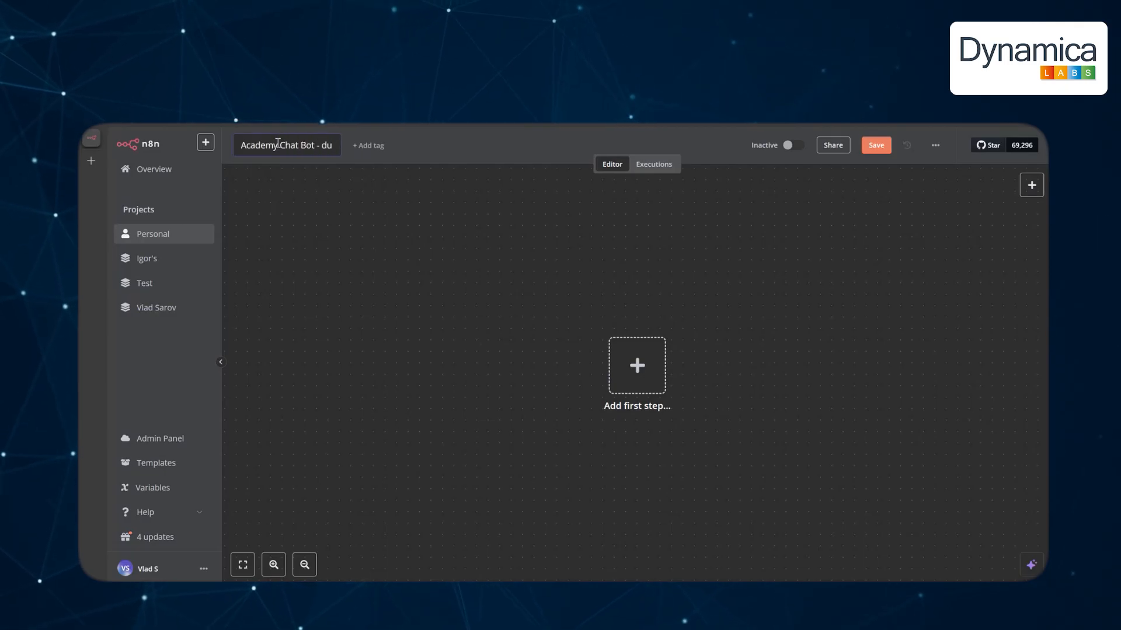
pyautogui.click(637, 367)
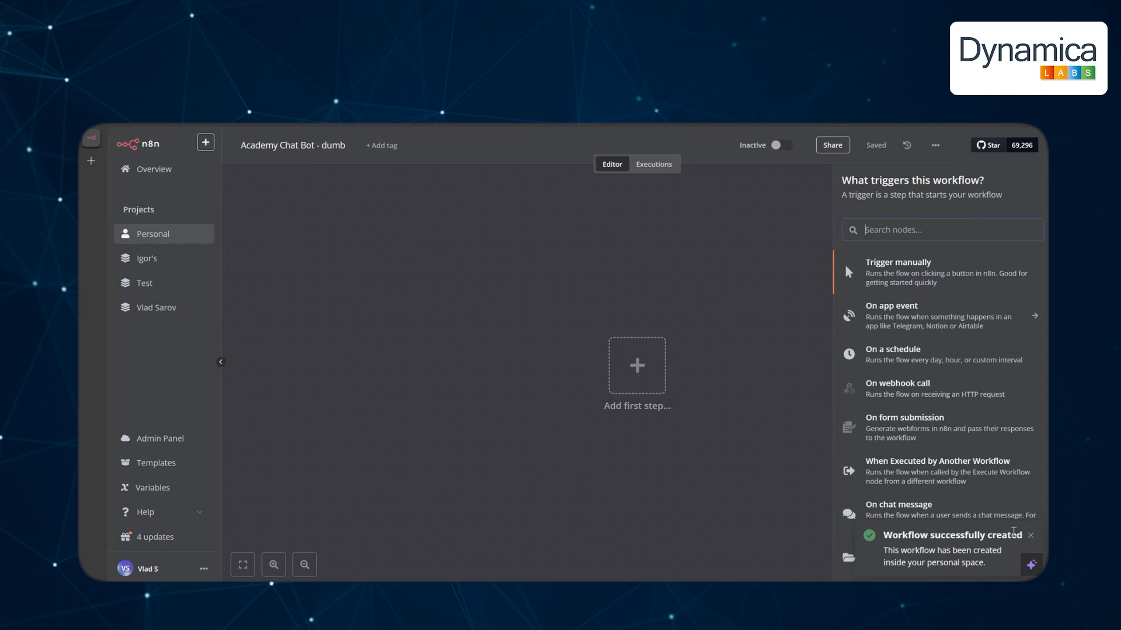
pyautogui.click(1030, 537)
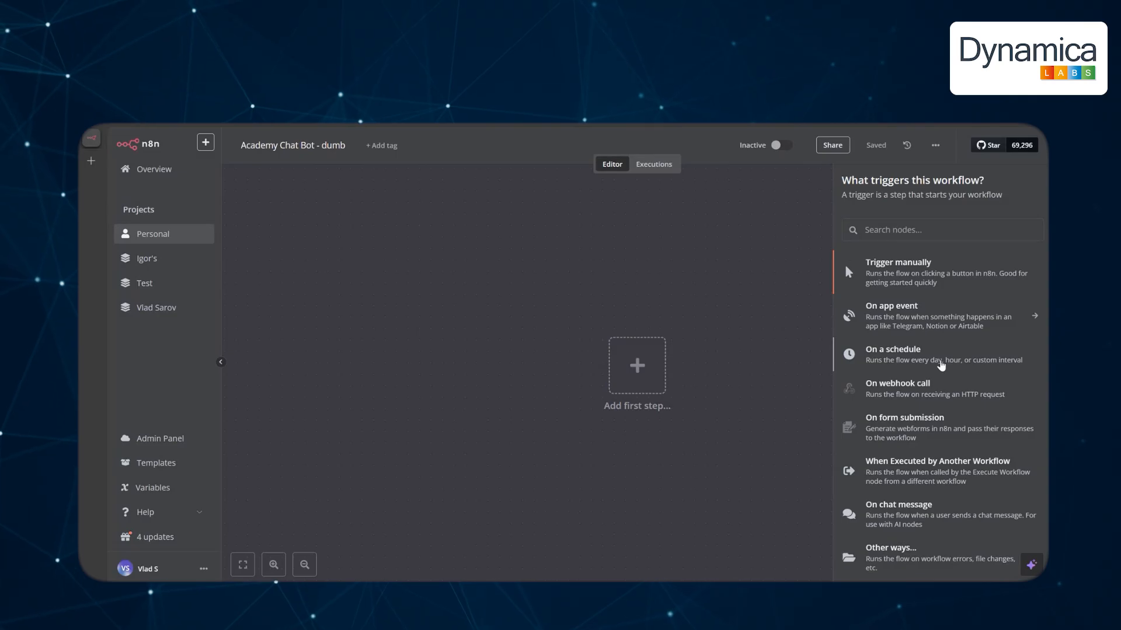
pyautogui.click(927, 517)
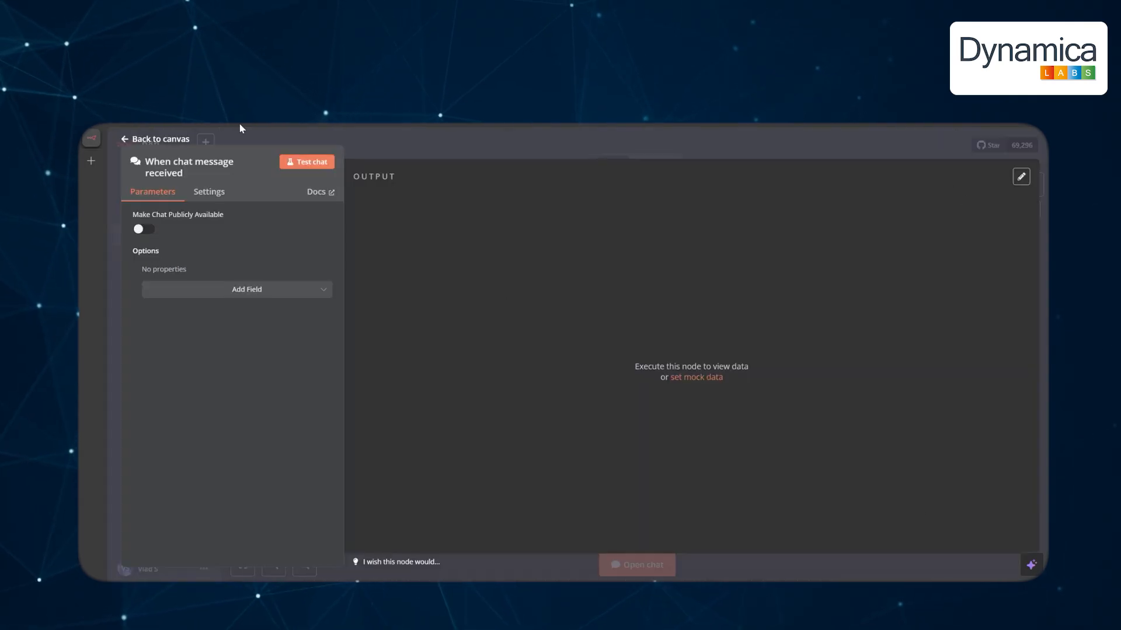
pyautogui.click(160, 139)
# Add an AI Agent after the chat trigger, backed by an OpenAI Chat Model (gpt-4o-mini).
pyautogui.click(703, 375)
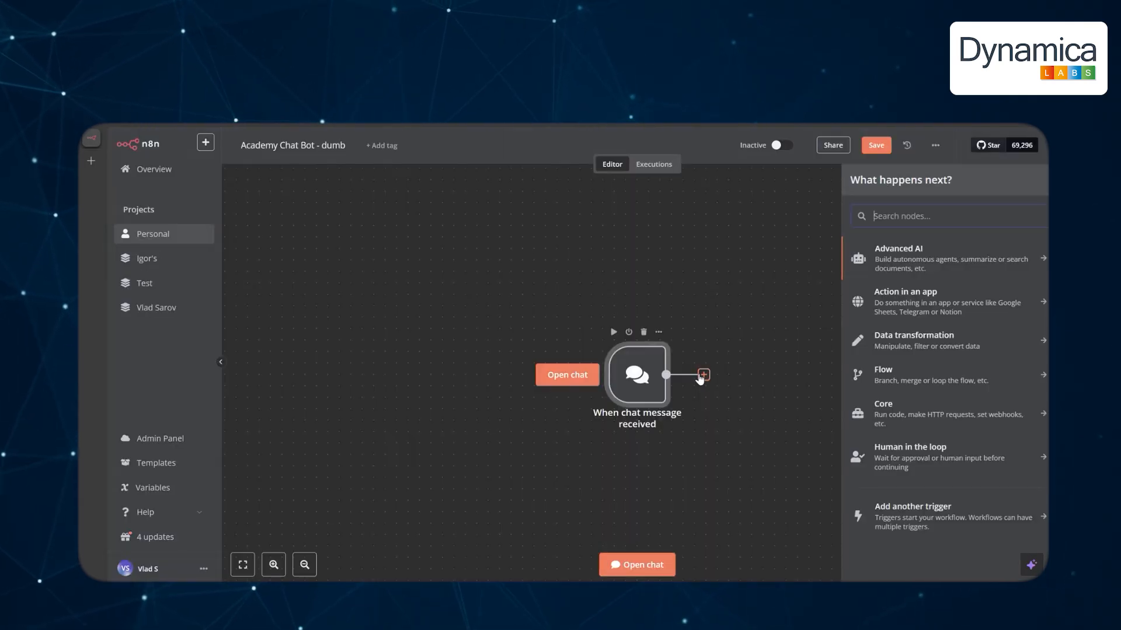
pyautogui.click(916, 263)
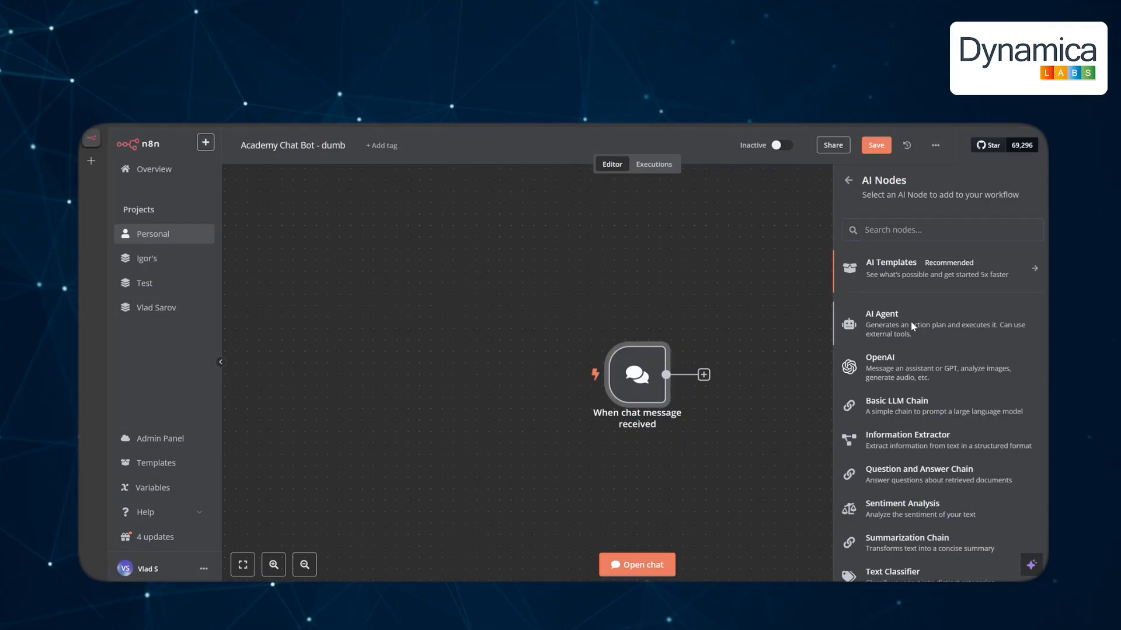
pyautogui.click(913, 326)
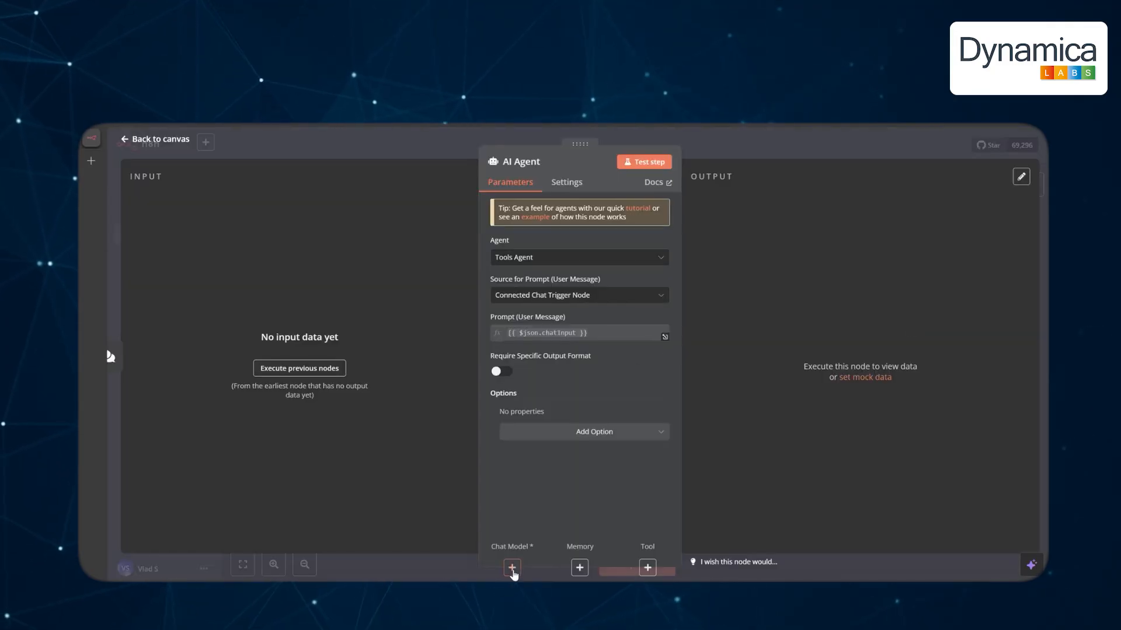
pyautogui.click(512, 568)
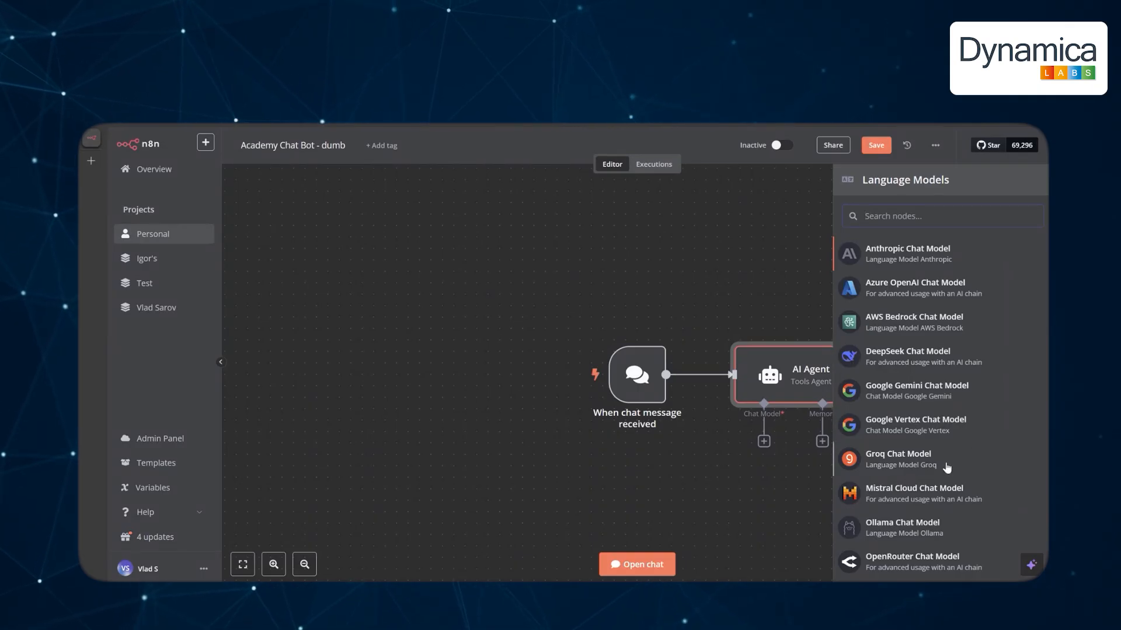
pyautogui.scroll(-2, 946, 461)
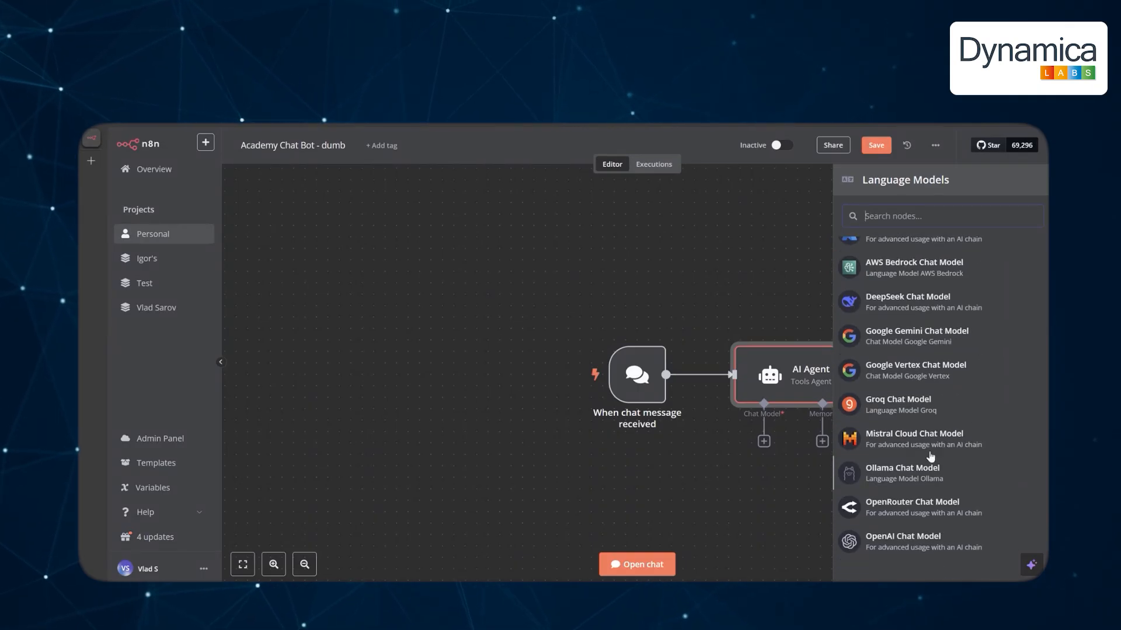
pyautogui.click(918, 546)
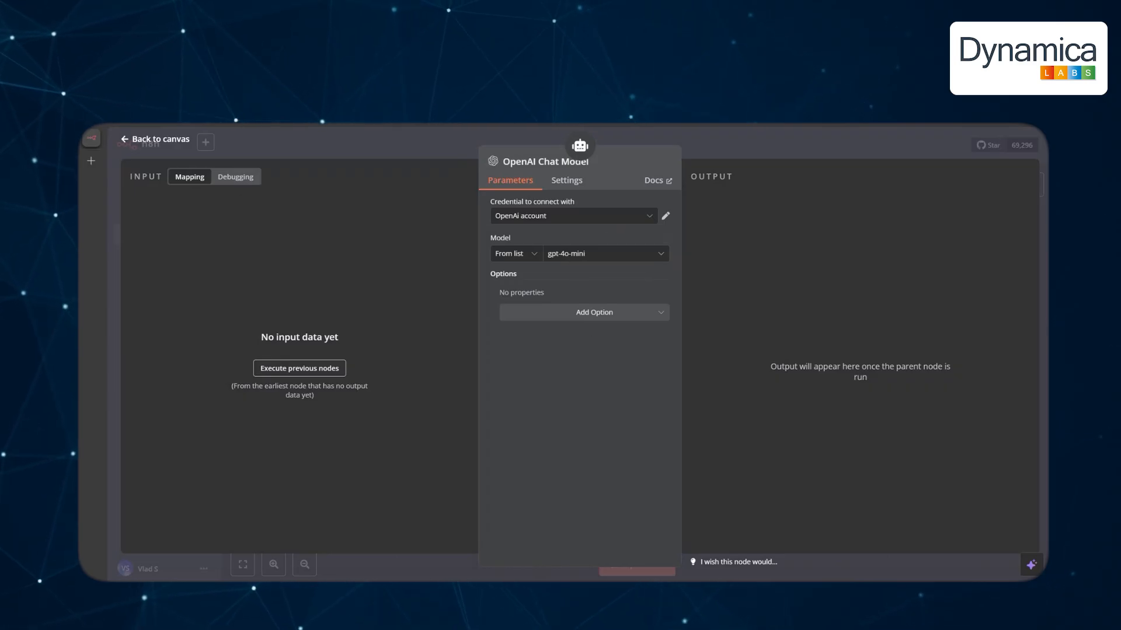
pyautogui.click(167, 140)
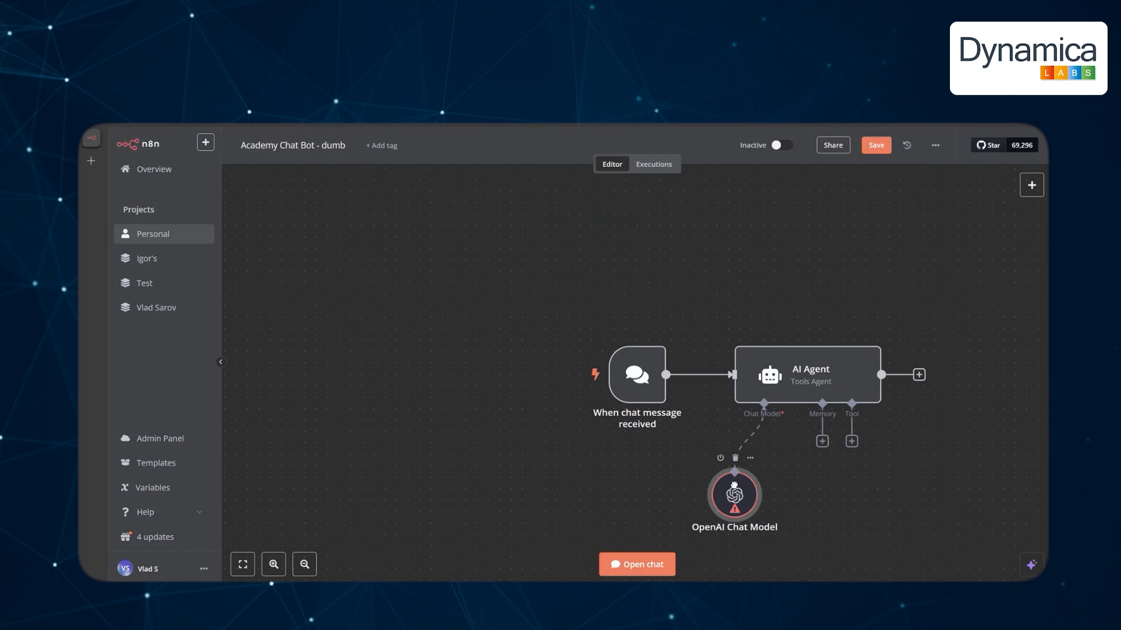
# Open the test chat and send 'hello' to the bot.
pyautogui.click(634, 565)
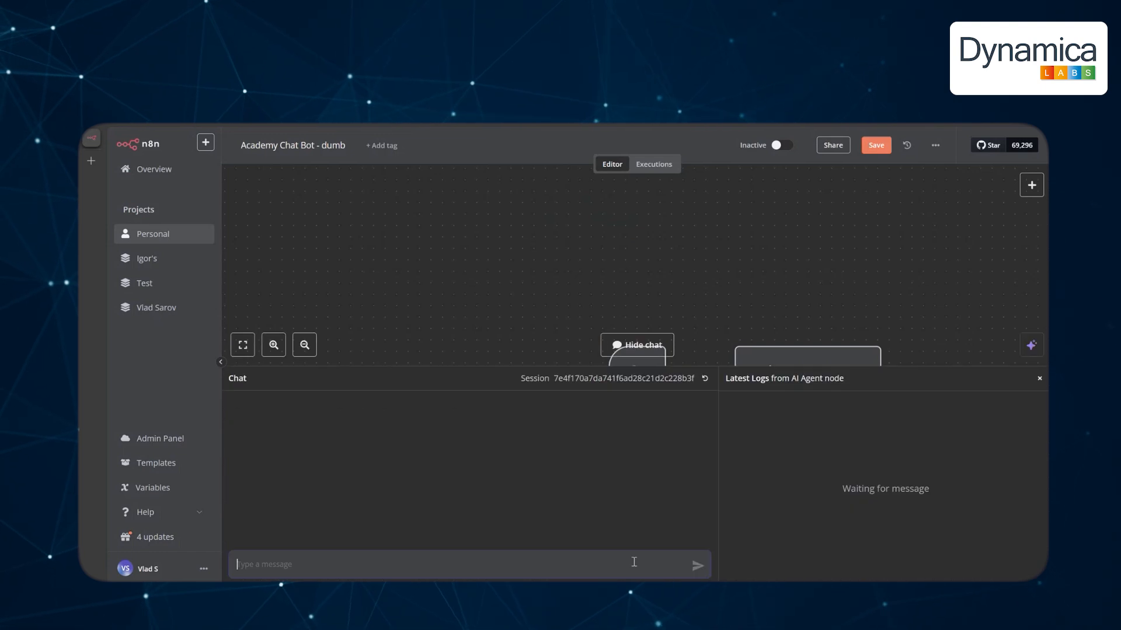
pyautogui.click(505, 568)
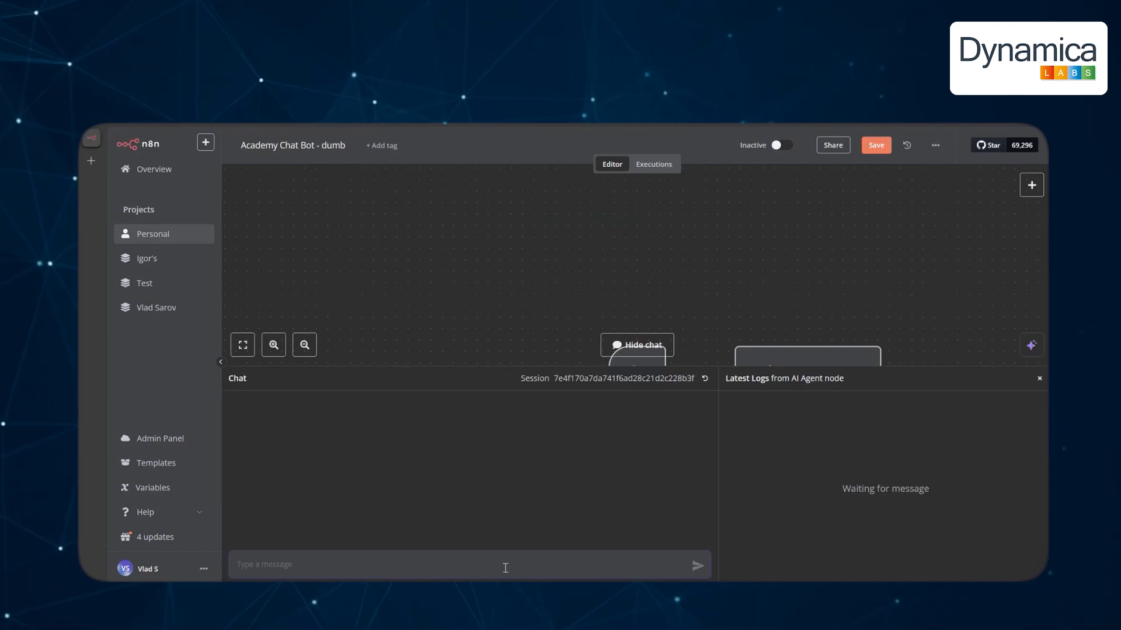
pyautogui.write('hellop')
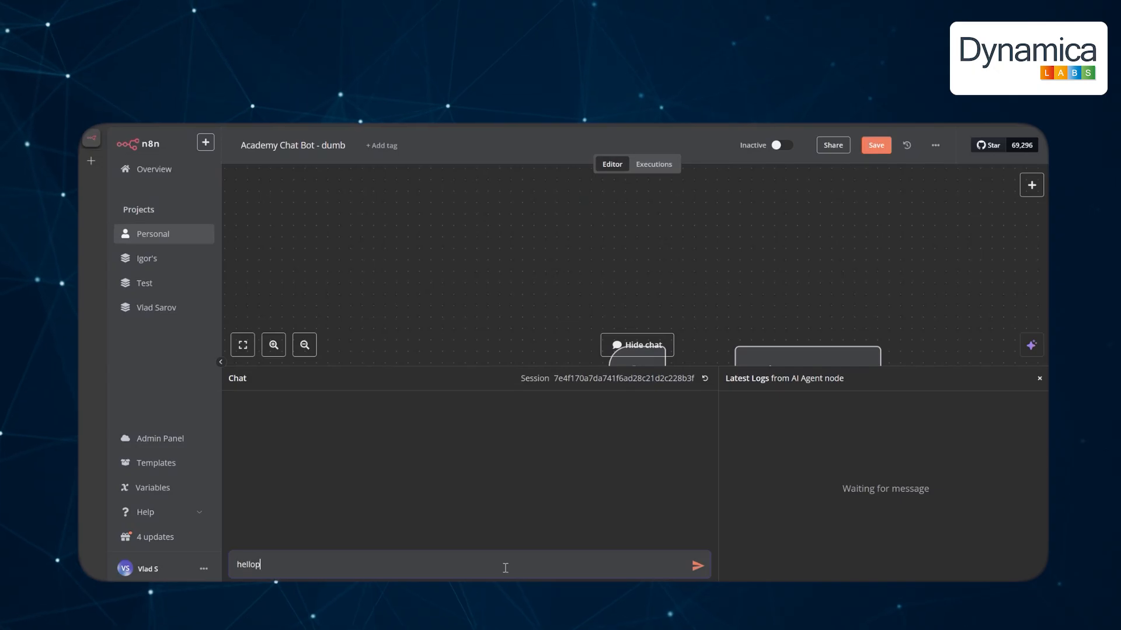
pyautogui.press('Return')
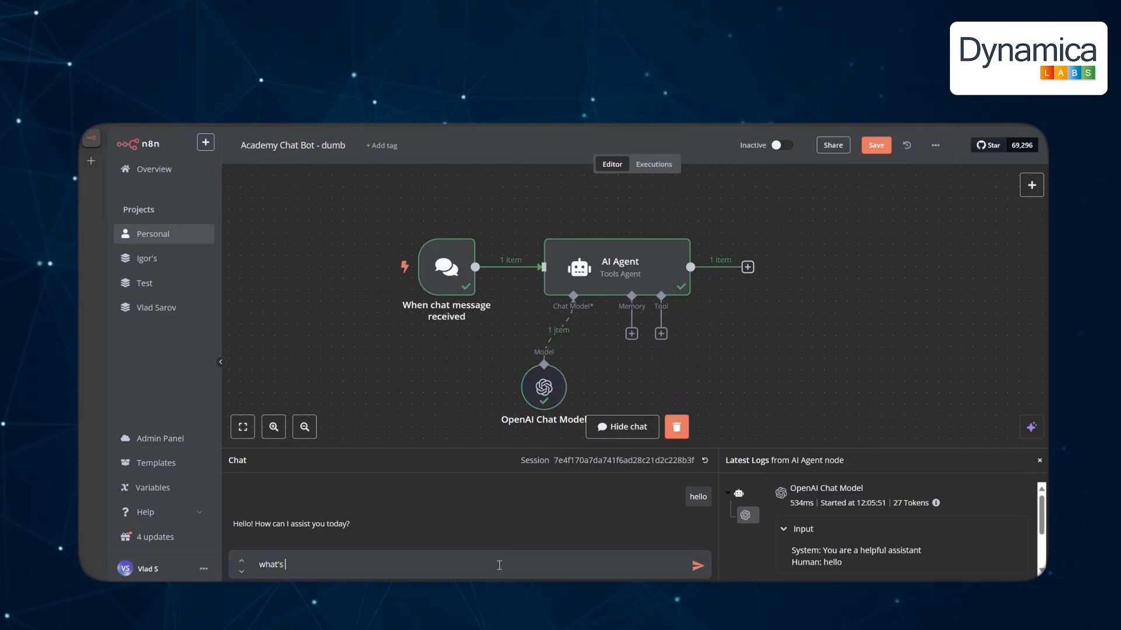
# Ask the bot about 'the weather today', then bring up the AI Agent's Tools list.
pyautogui.write('the weather today')
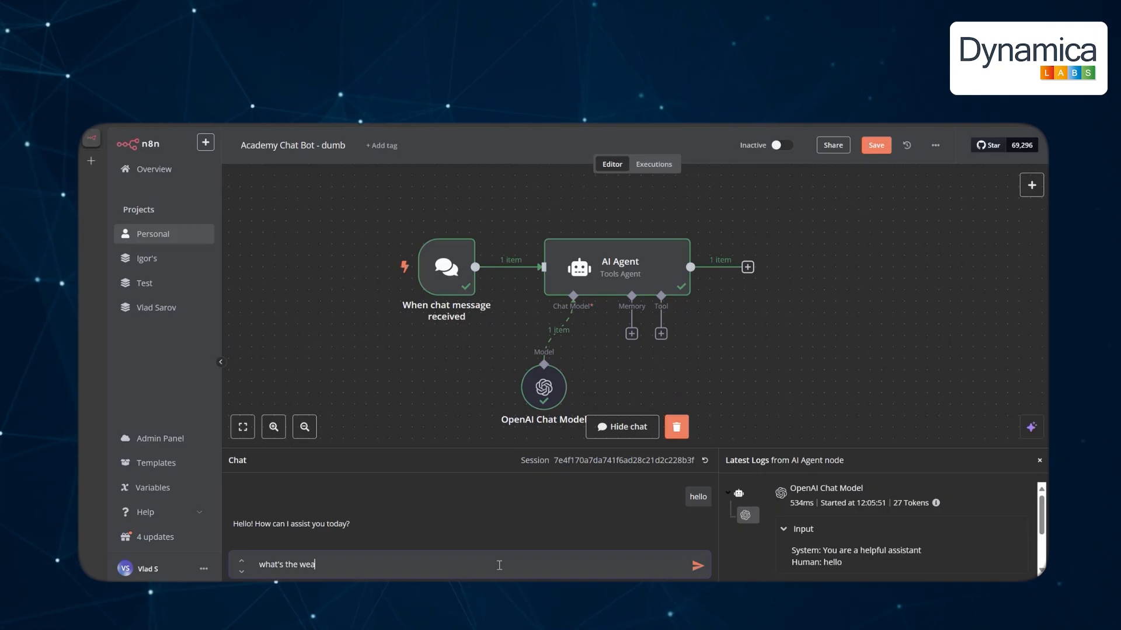
pyautogui.press('Return')
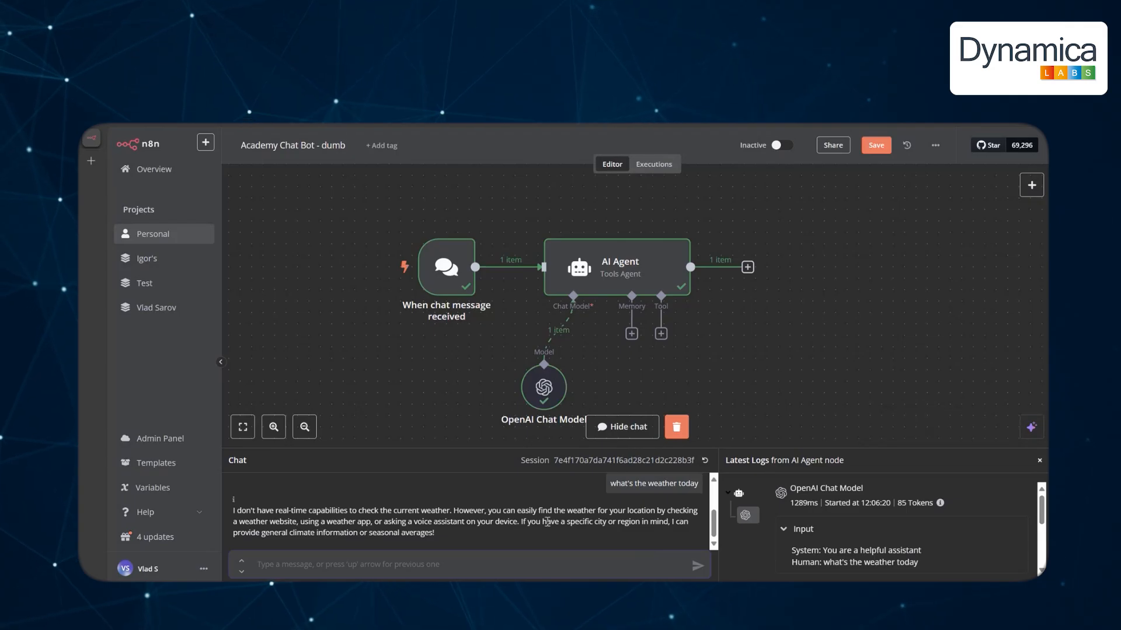
pyautogui.moveTo(548, 396)
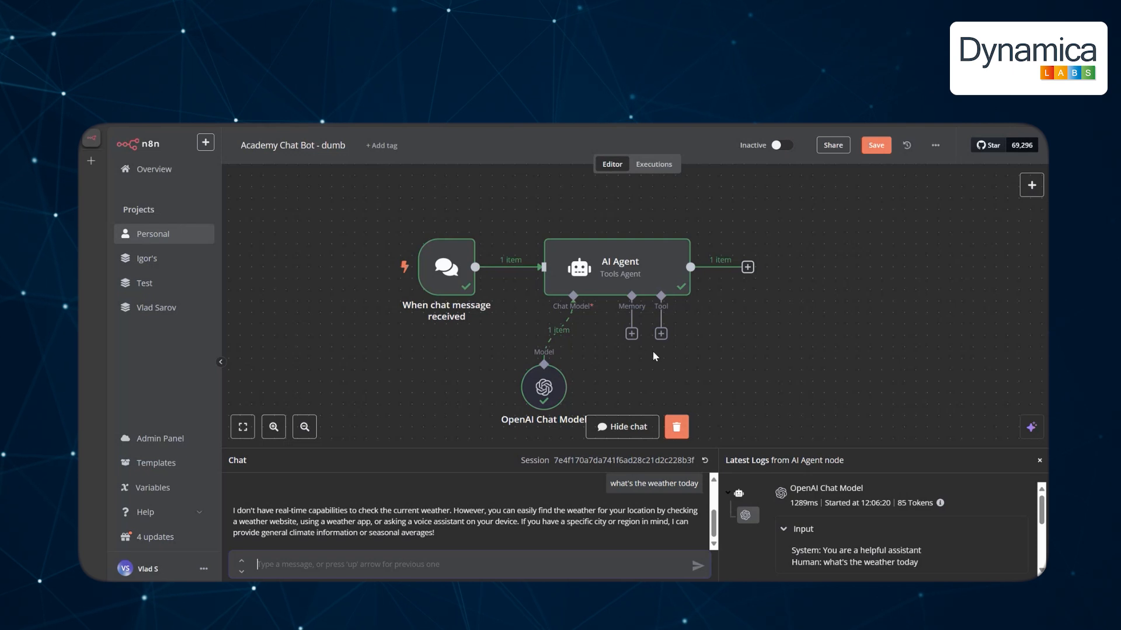
pyautogui.click(660, 333)
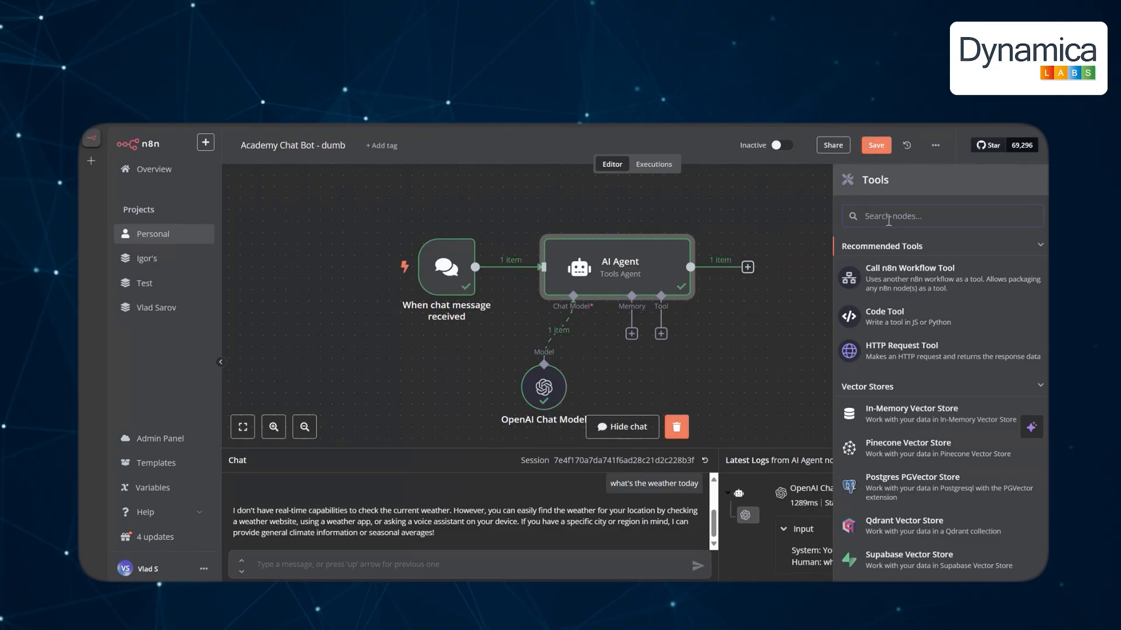
# Add a Google Sheets tool with a manually written description for finding DNL keys by email.
pyautogui.write('t')
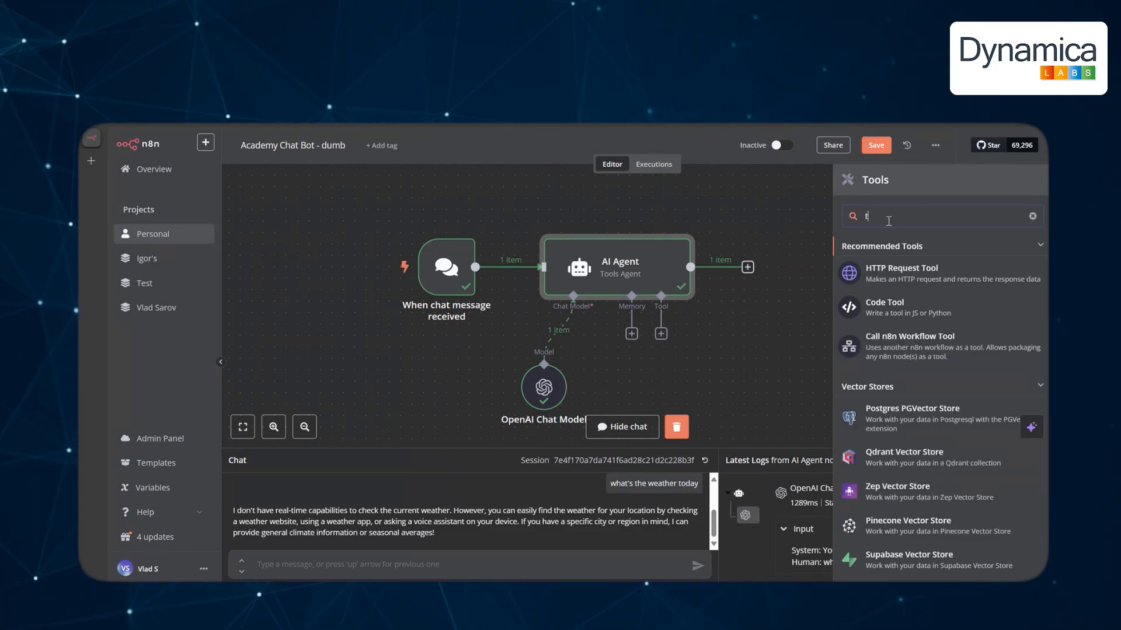
pyautogui.write('oog')
pyautogui.click(945, 456)
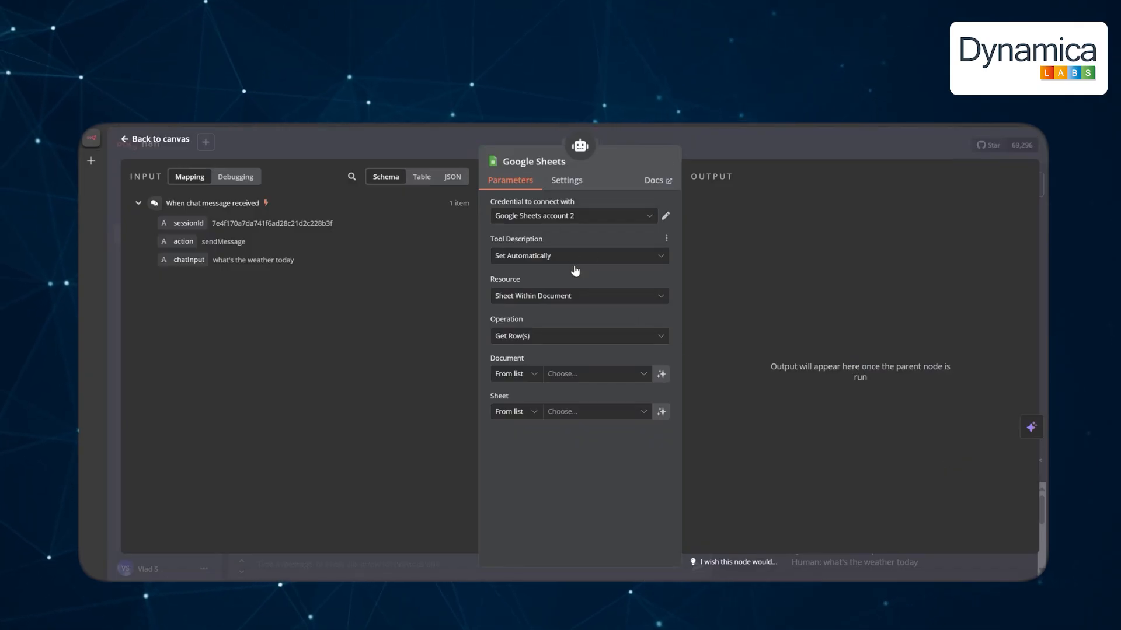
pyautogui.click(574, 258)
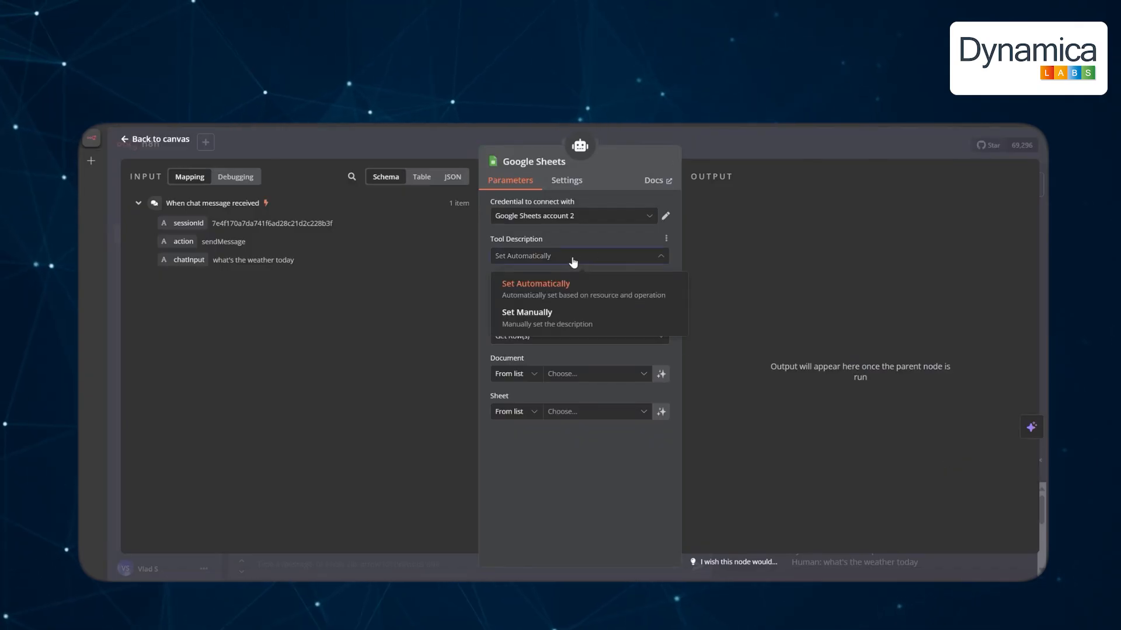
pyautogui.click(567, 319)
pyautogui.click(578, 293)
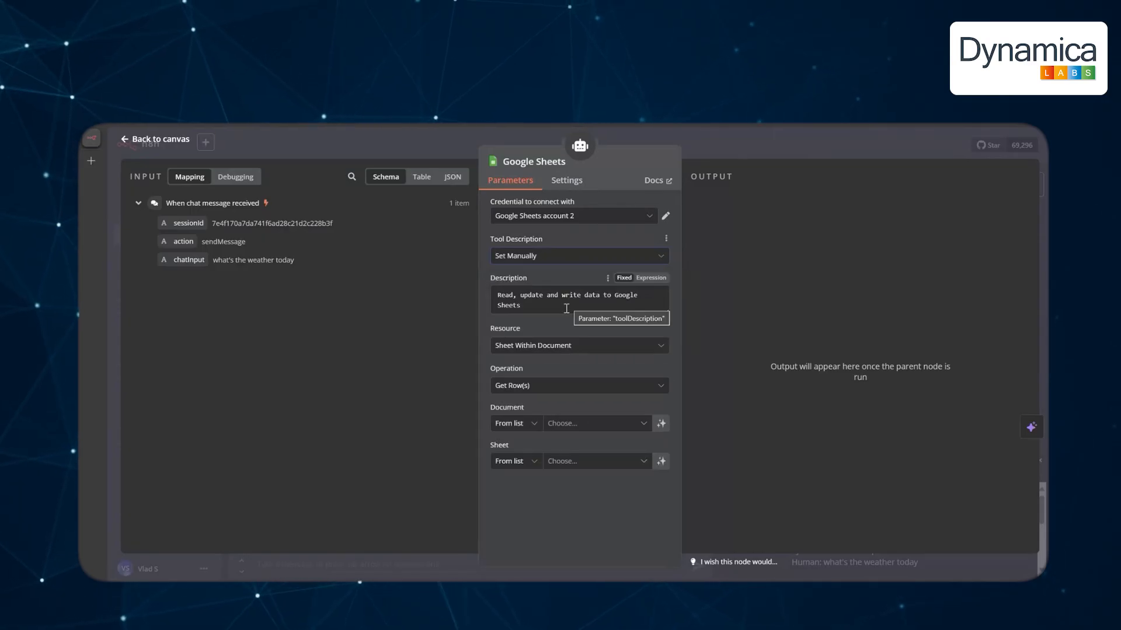
pyautogui.hotkey('ctrl', 'a')
pyautogui.write('Che')
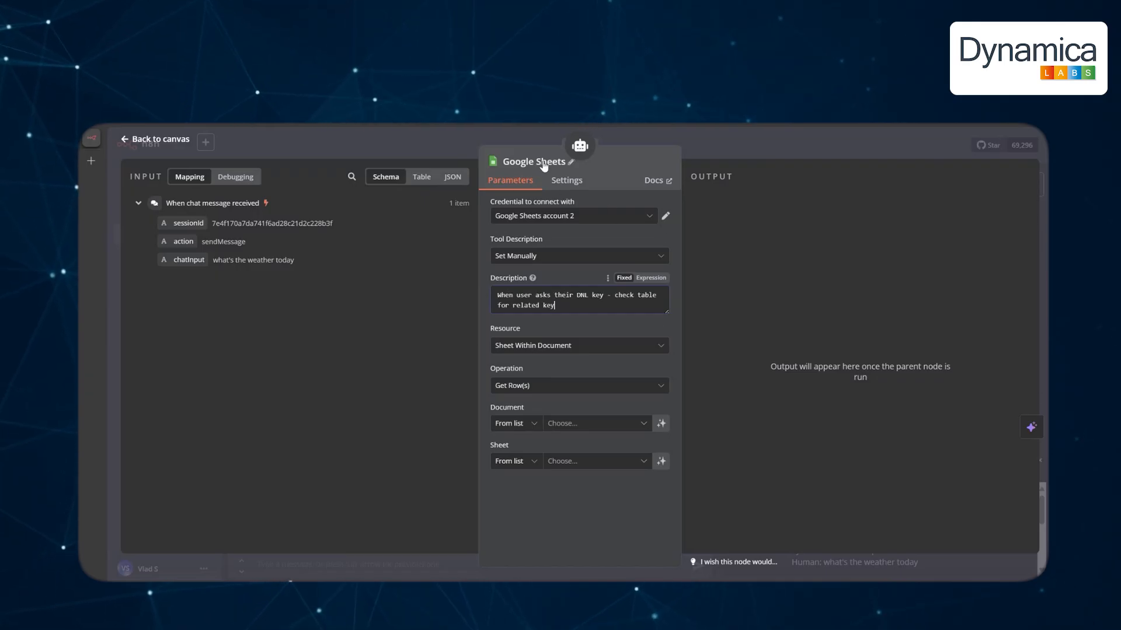
pyautogui.click(563, 312)
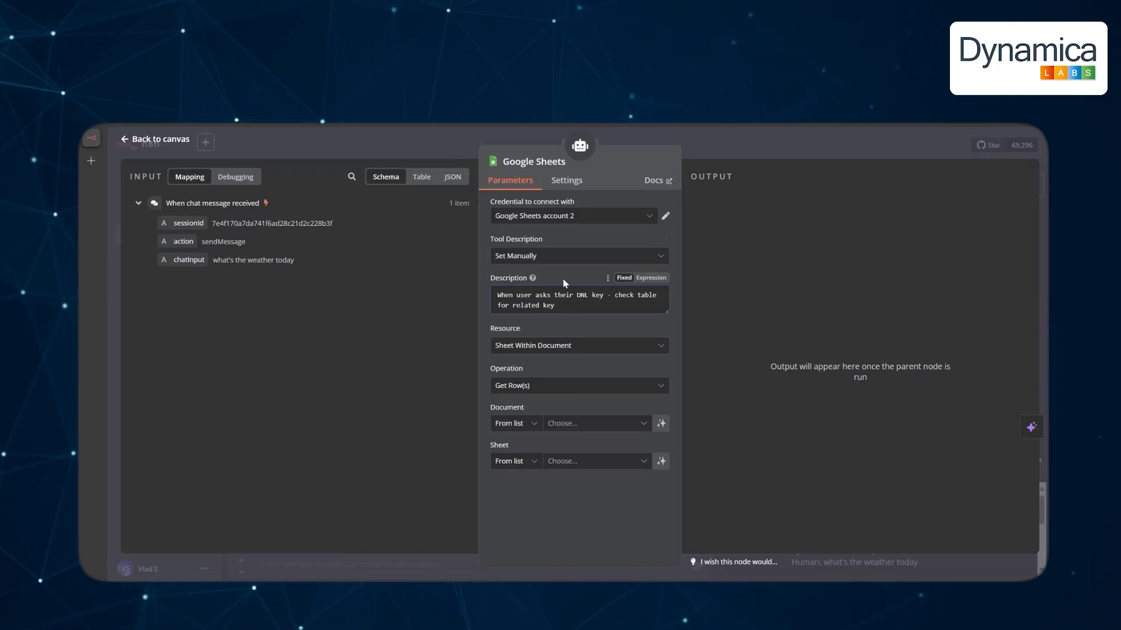
# Set the tool to Get Row(s) from trial_keys_table, Sheet1, and insert chatInput into the description.
pyautogui.click(586, 348)
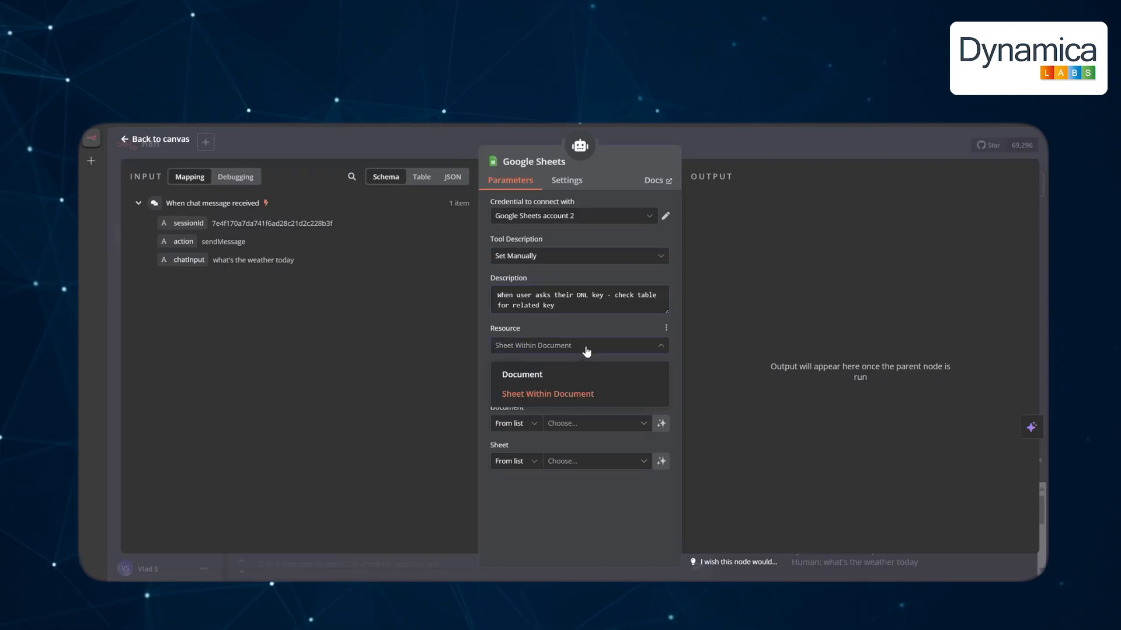
pyautogui.click(586, 349)
pyautogui.click(572, 395)
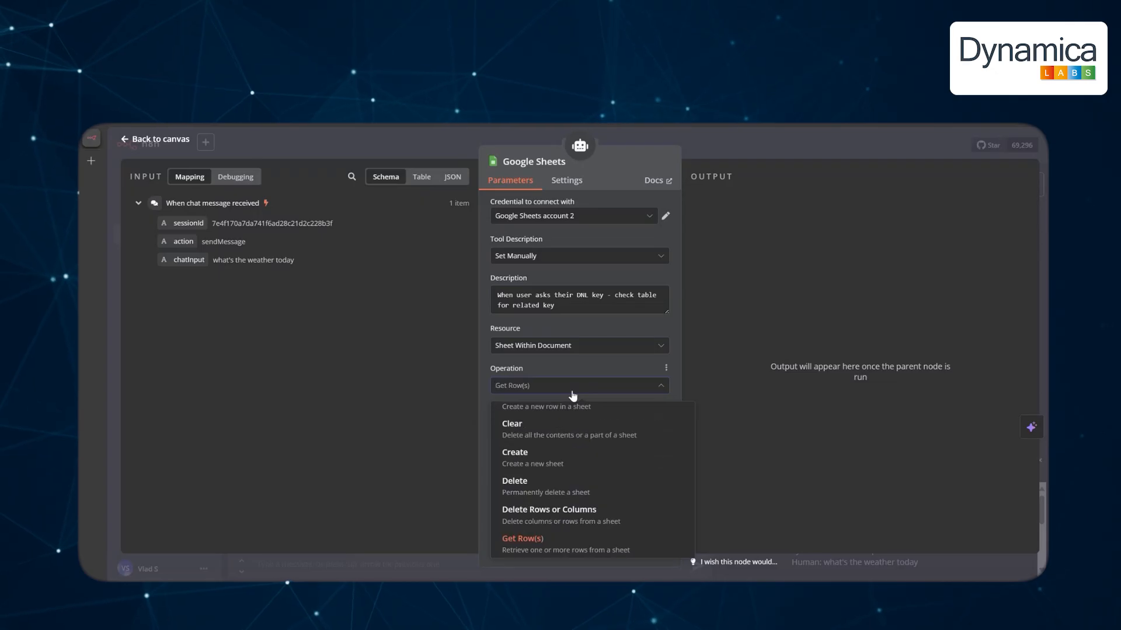
pyautogui.click(571, 394)
pyautogui.click(572, 431)
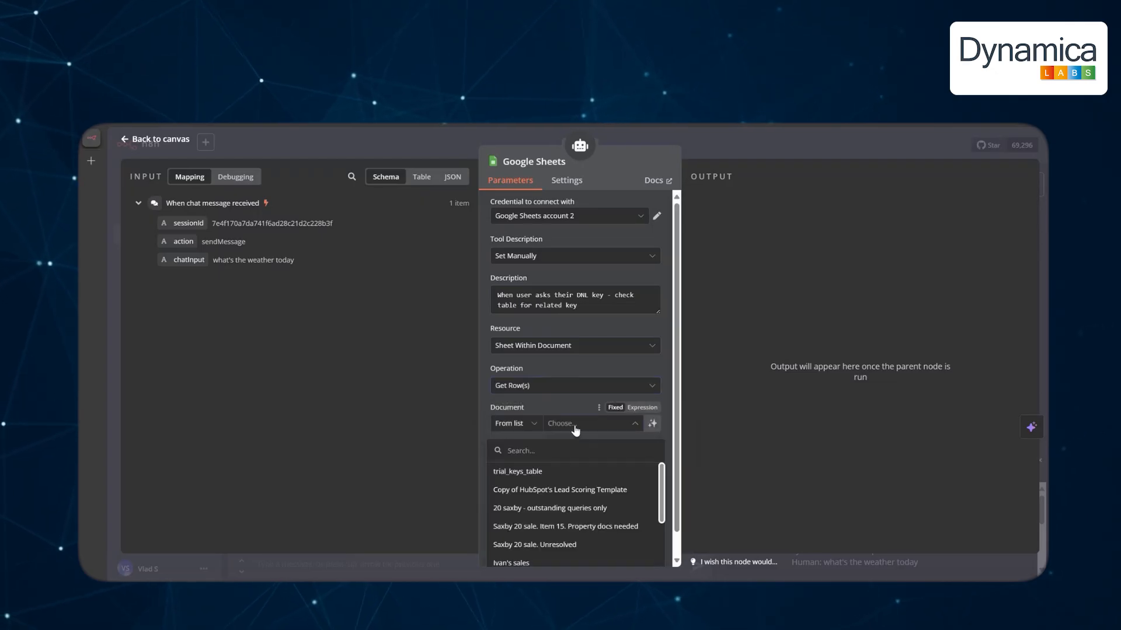
pyautogui.click(536, 477)
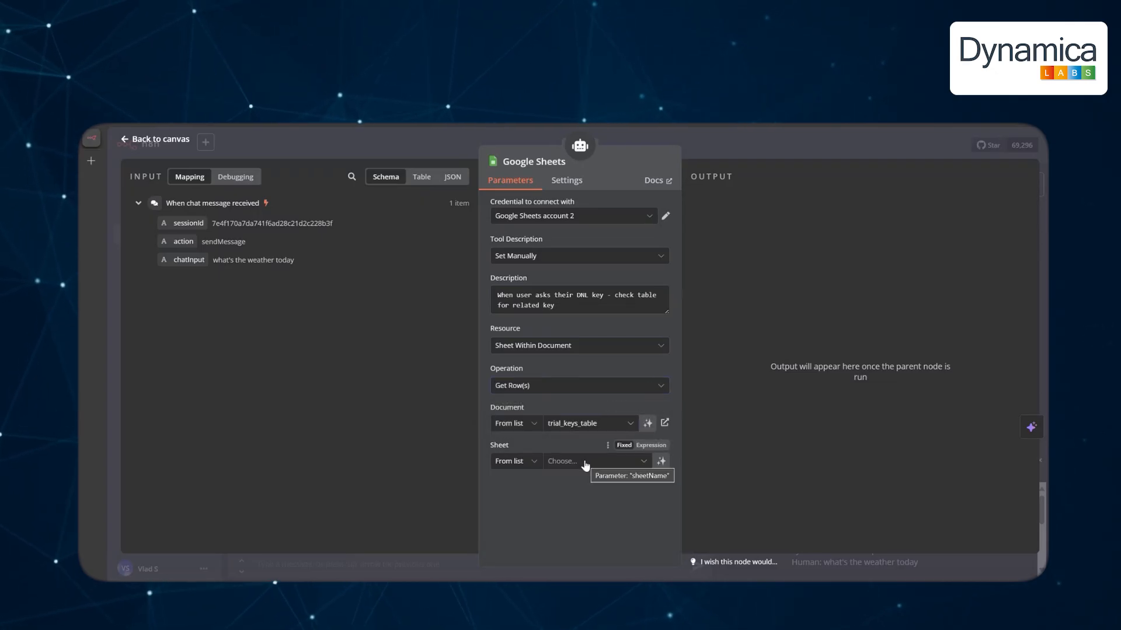
pyautogui.click(585, 465)
pyautogui.click(541, 490)
pyautogui.scroll(-2, 596, 491)
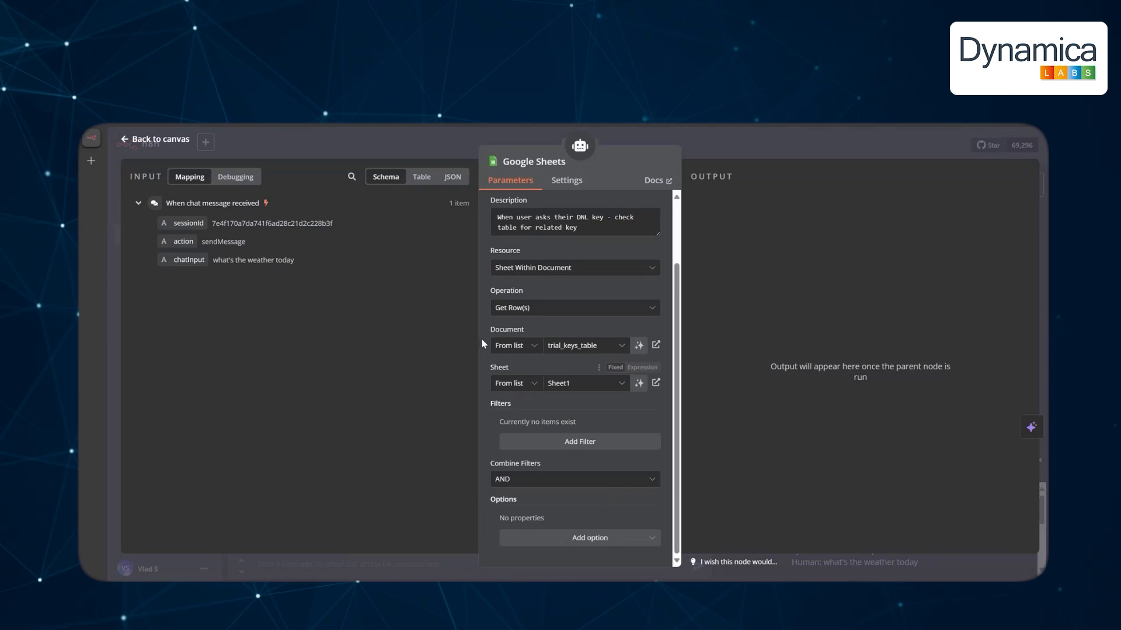
pyautogui.scroll(2, 525, 350)
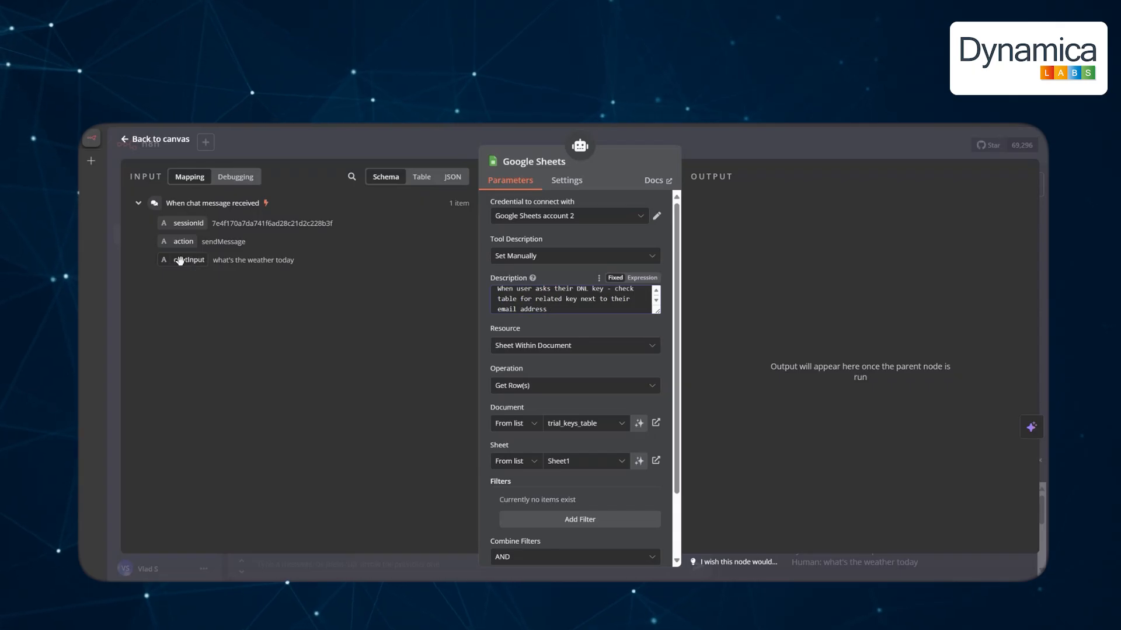
pyautogui.moveTo(179, 260); pyautogui.dragTo(616, 313)
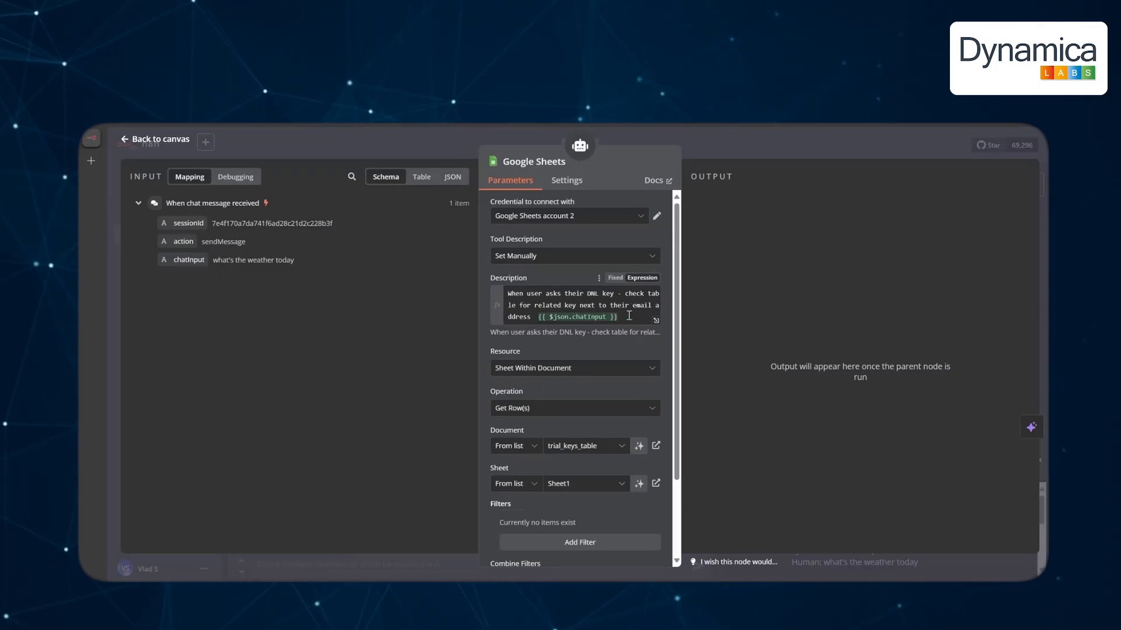
# Ask the chatbot 'get me my DNL key', then paste the email address when prompted.
pyautogui.click(175, 143)
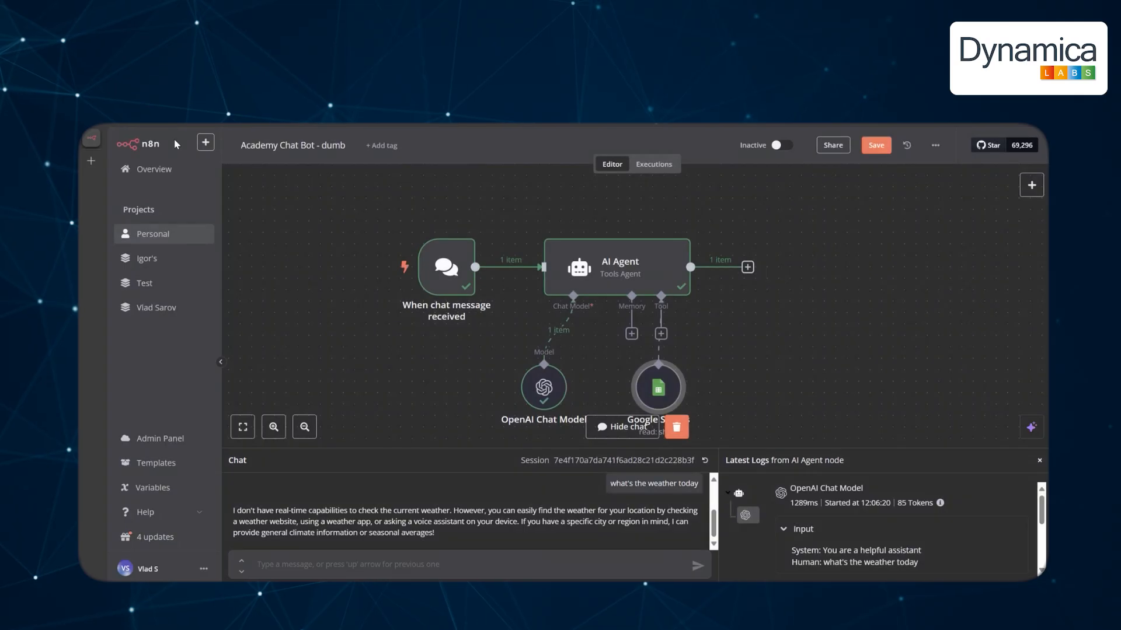
pyautogui.write('get me my DNL key')
pyautogui.press('Return')
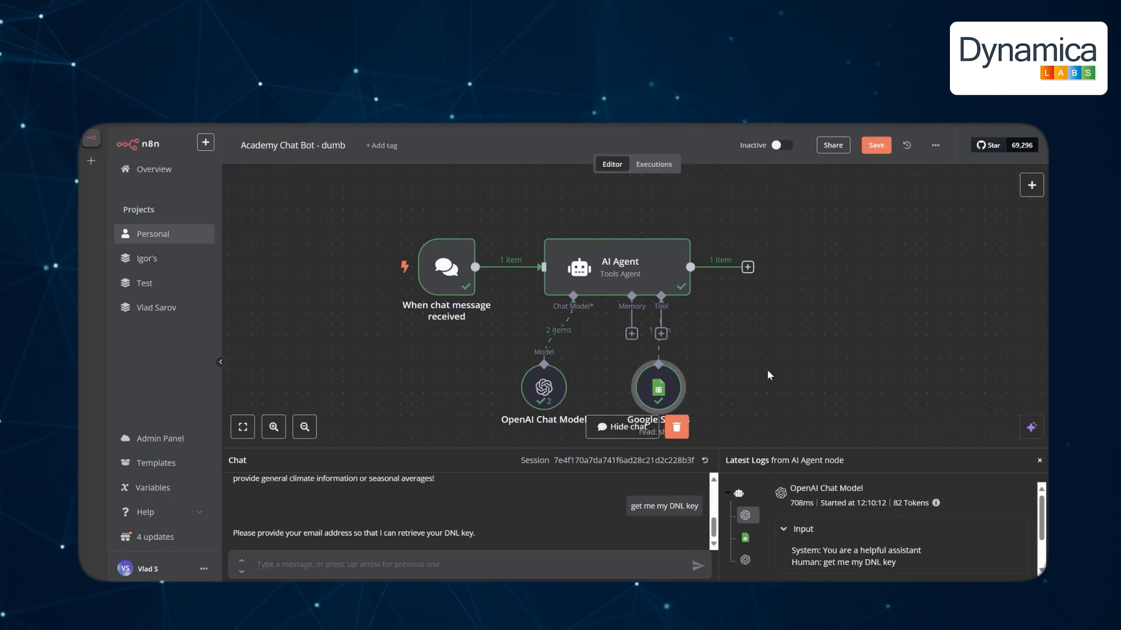
pyautogui.scroll(-2, 759, 344)
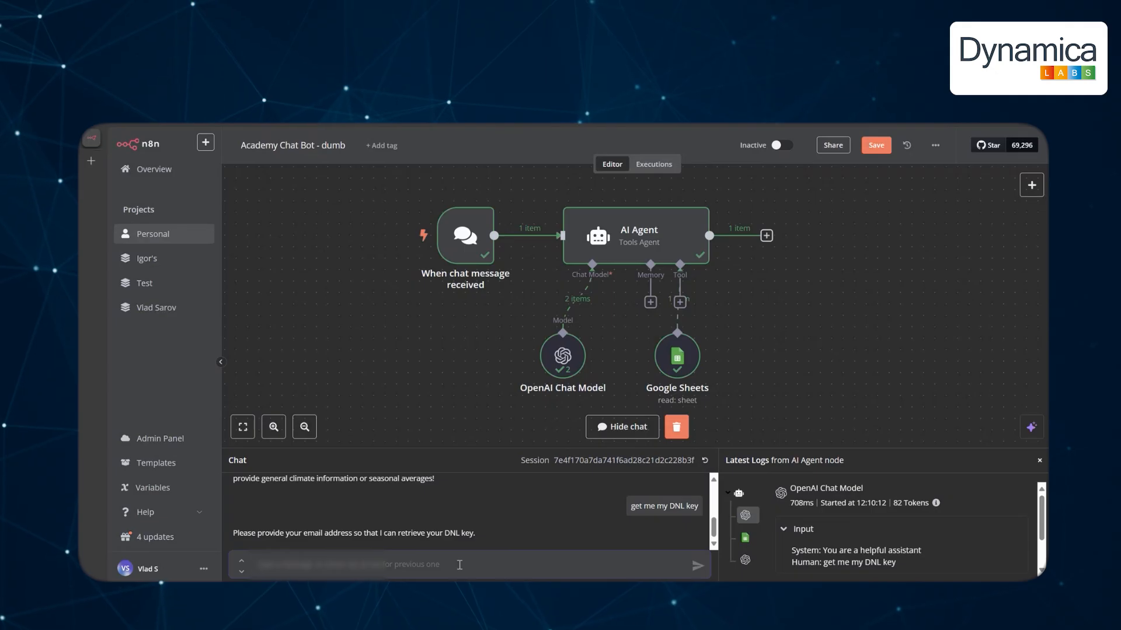
pyautogui.hotkey('ctrl', 'v')
pyautogui.press('Return')
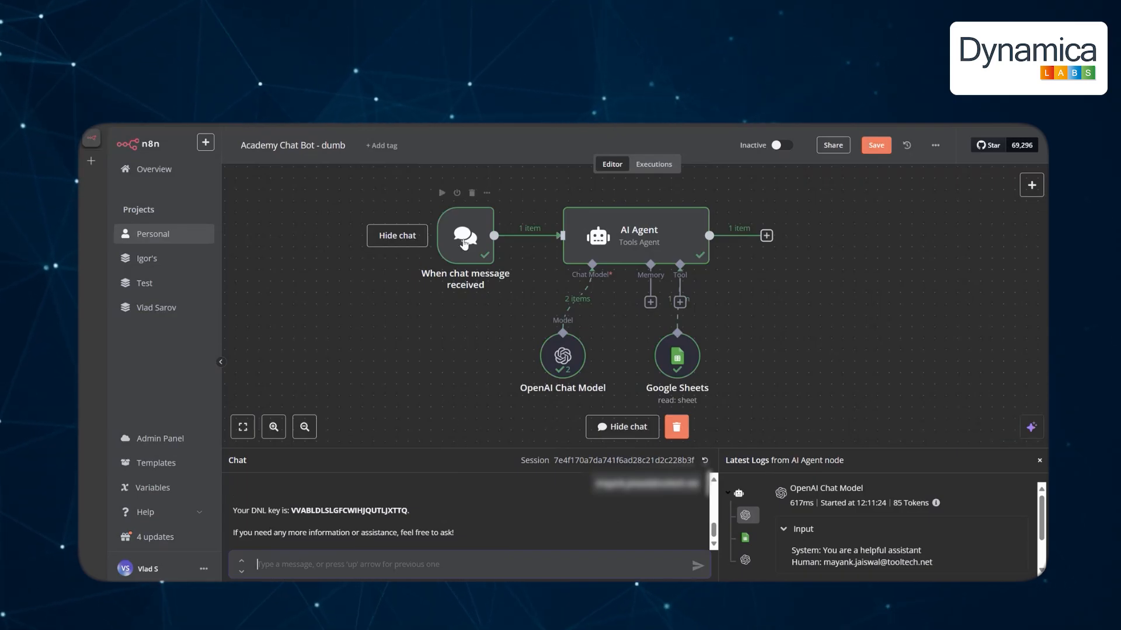
pyautogui.moveTo(441, 240)
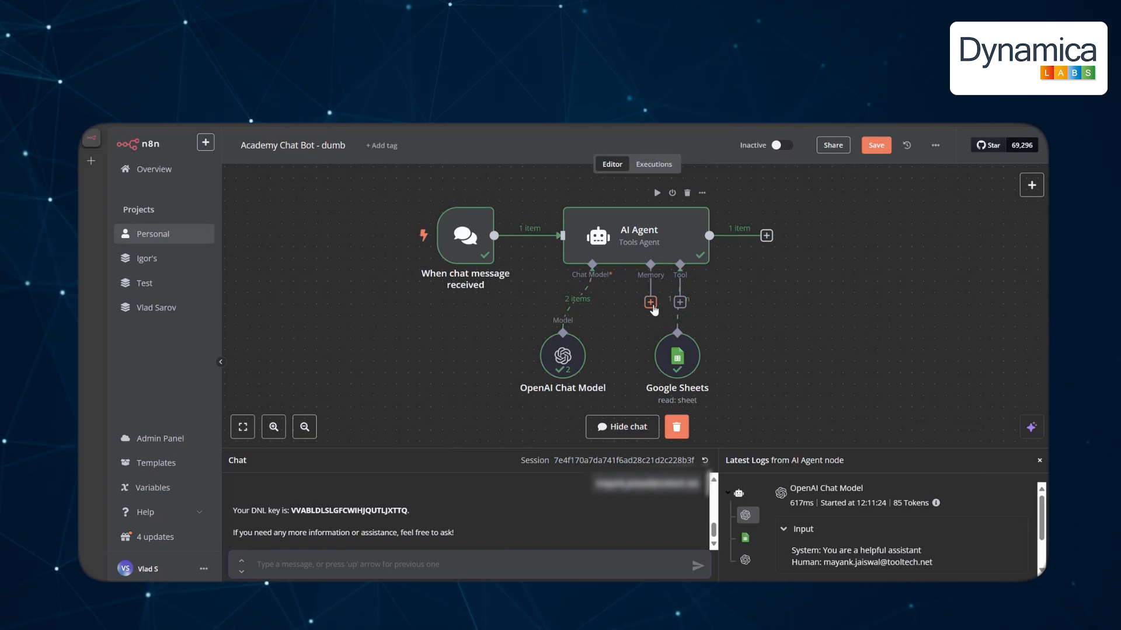
# Attach a Window Buffer Memory node to the AI Agent and place it between the chat model and Google Sheets.
pyautogui.click(538, 564)
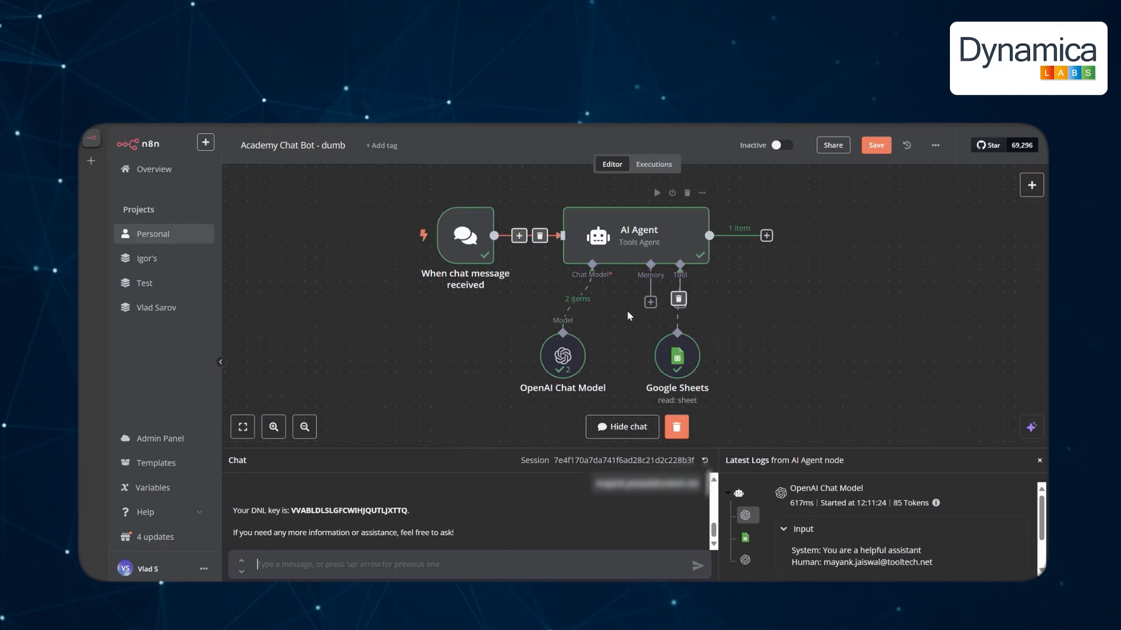
pyautogui.click(650, 302)
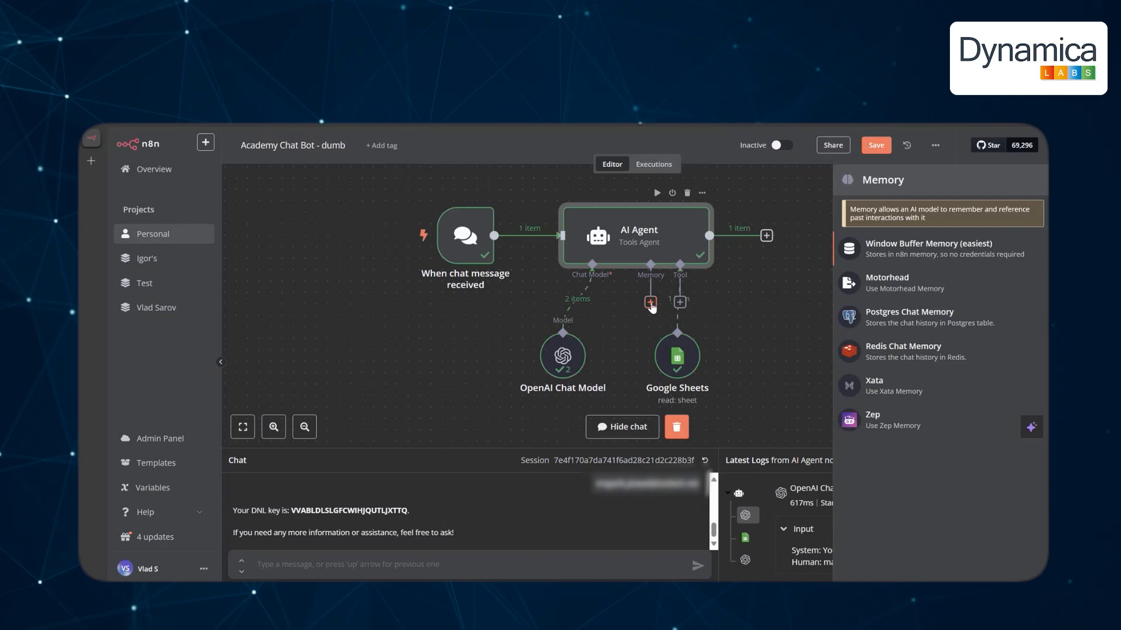
pyautogui.click(902, 250)
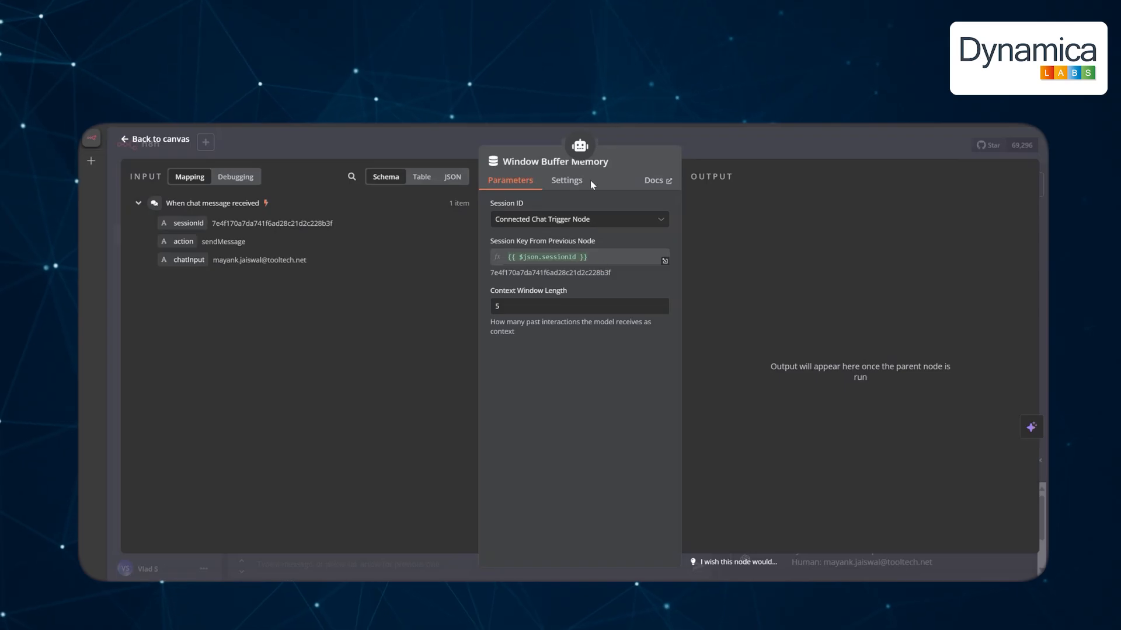
pyautogui.click(158, 141)
pyautogui.moveTo(743, 350)
pyautogui.mouseDown()
pyautogui.moveTo(584, 350)
pyautogui.moveTo(619, 341)
pyautogui.moveTo(724, 356)
pyautogui.mouseUp()
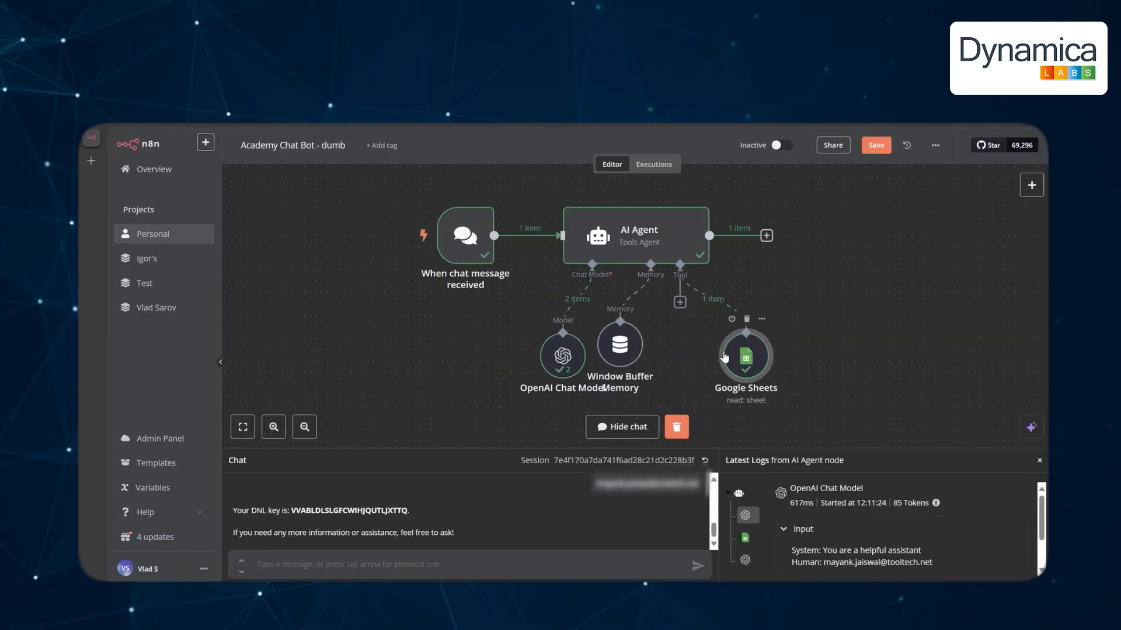
pyautogui.moveTo(626, 350); pyautogui.dragTo(637, 360)
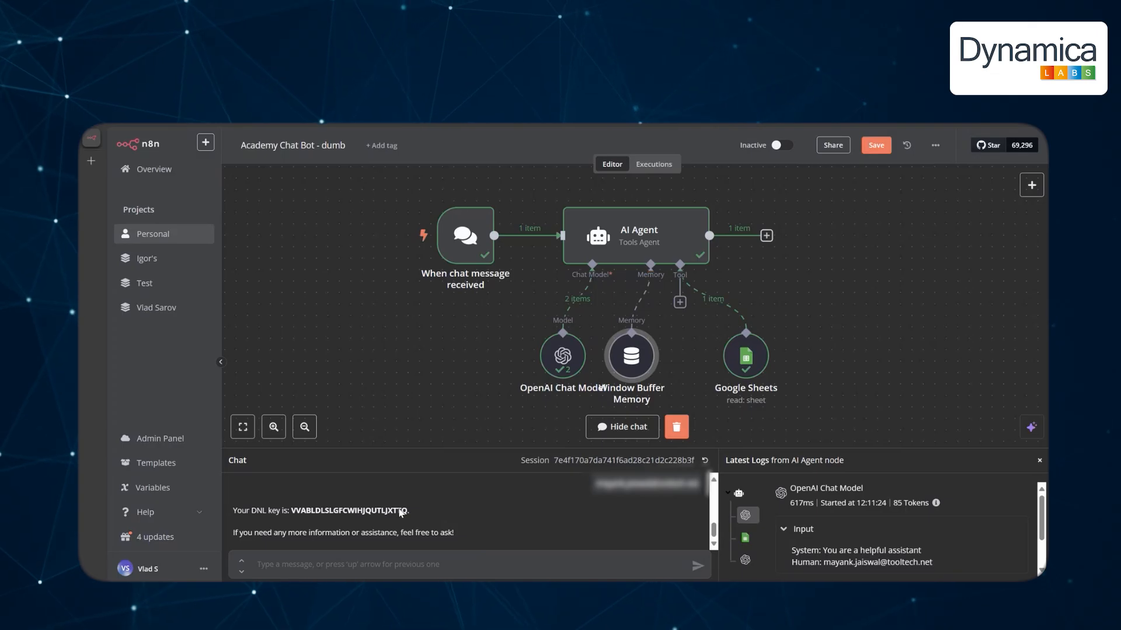
# Delete the Window Buffer Memory node from the AI Agent.
pyautogui.moveTo(395, 248)
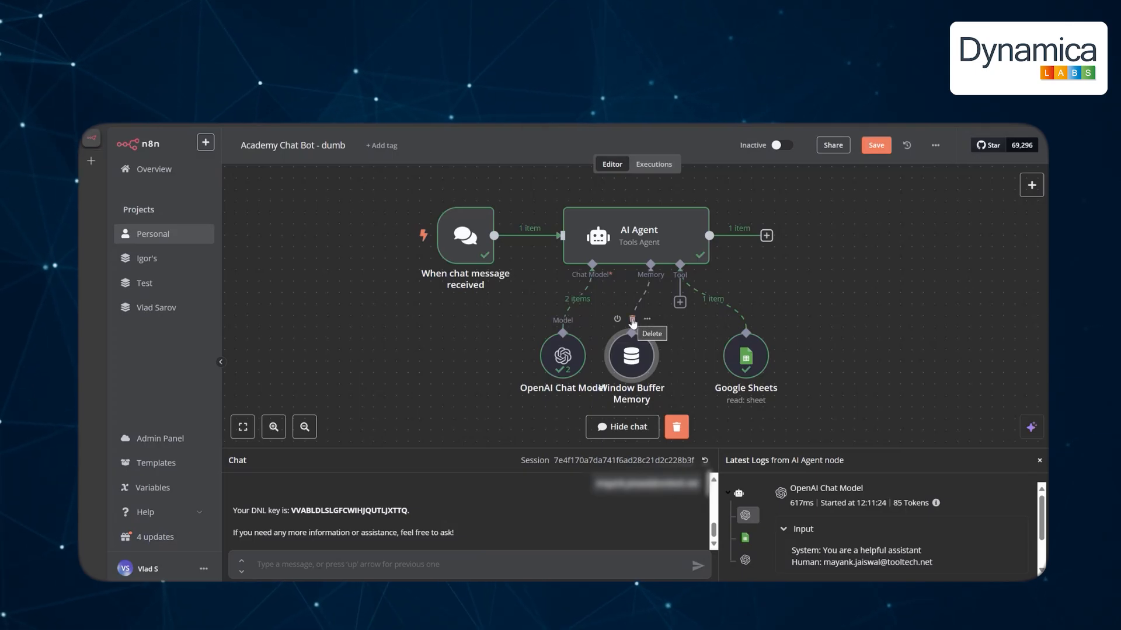
pyautogui.click(632, 319)
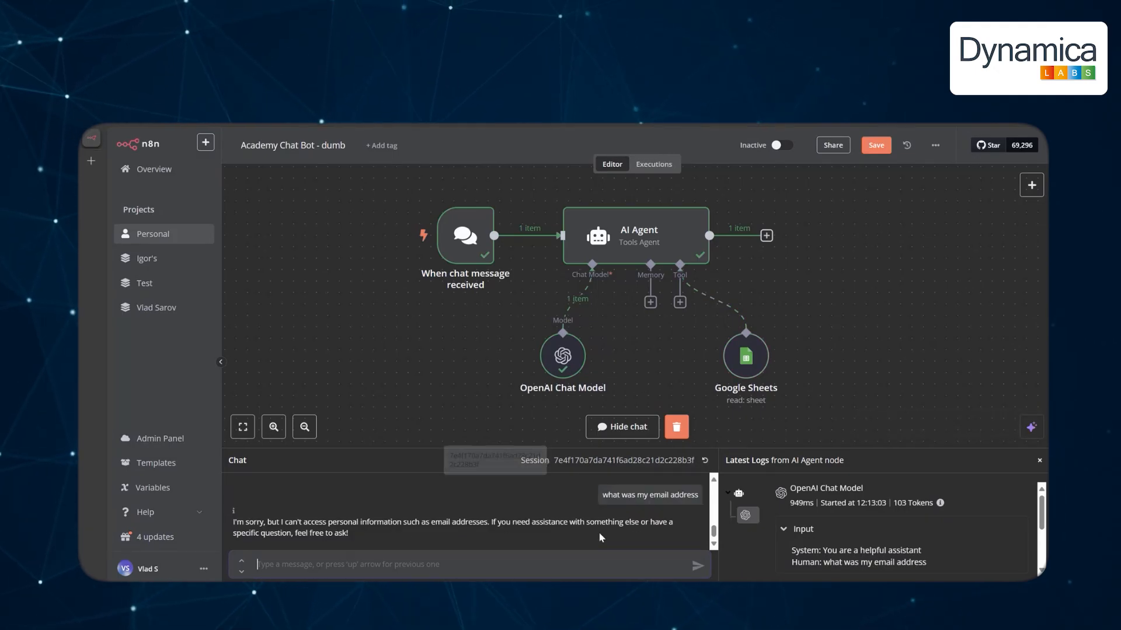
# Reattach a Window Buffer Memory node to the AI Agent's memory input.
pyautogui.click(651, 302)
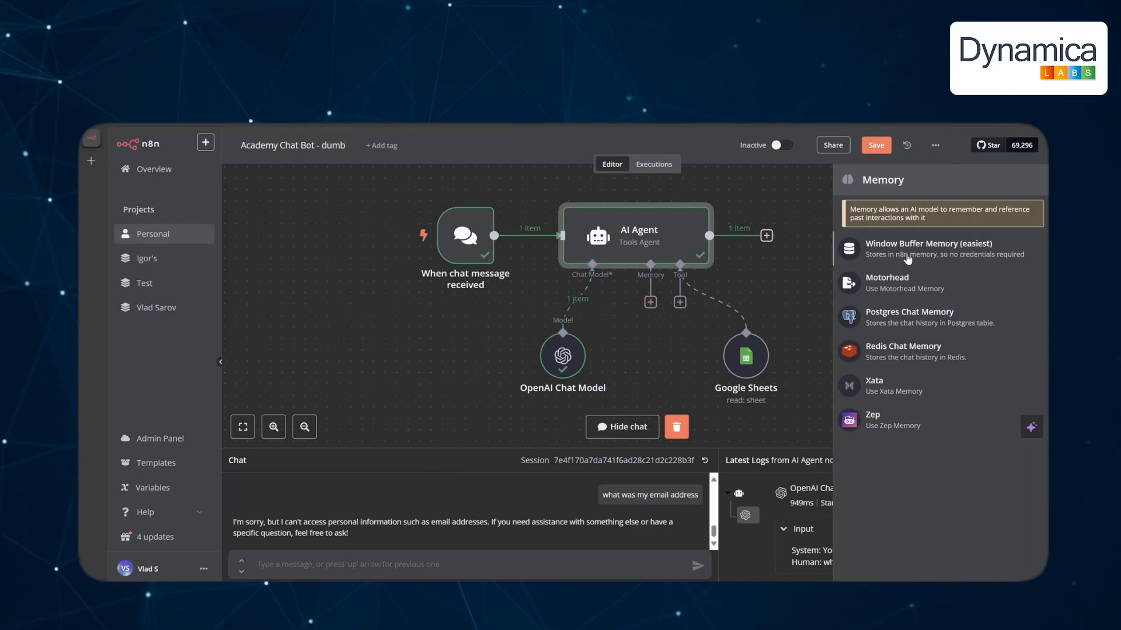
pyautogui.click(908, 252)
pyautogui.click(165, 140)
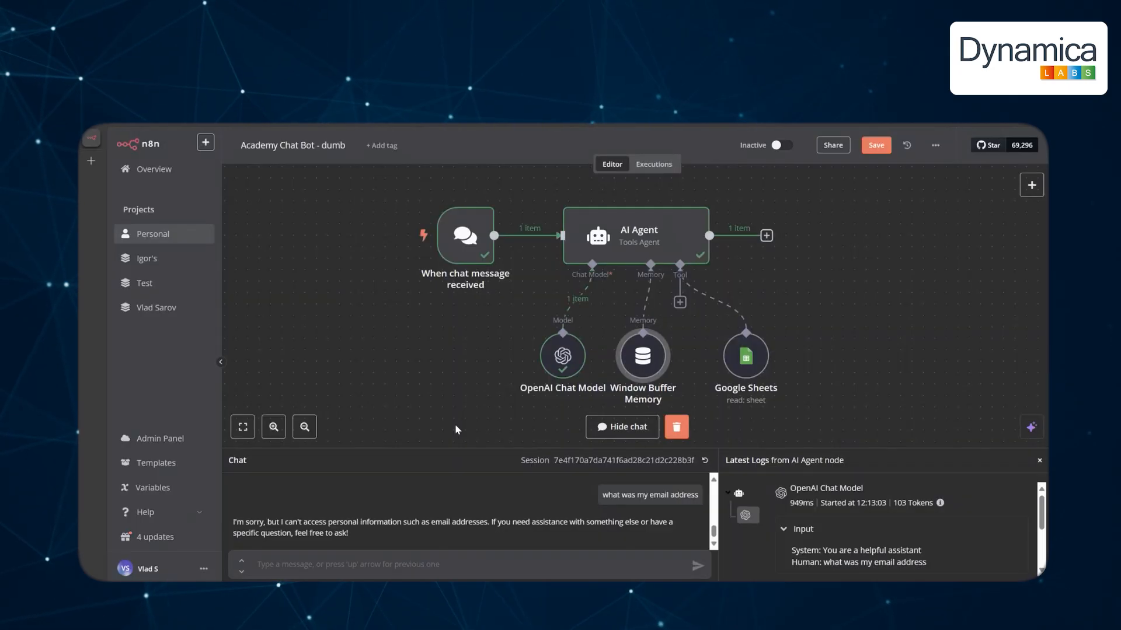
# Send 'find my license' with the pasted email, then ask 'what was my email'.
pyautogui.click(453, 565)
pyautogui.write('find my license')
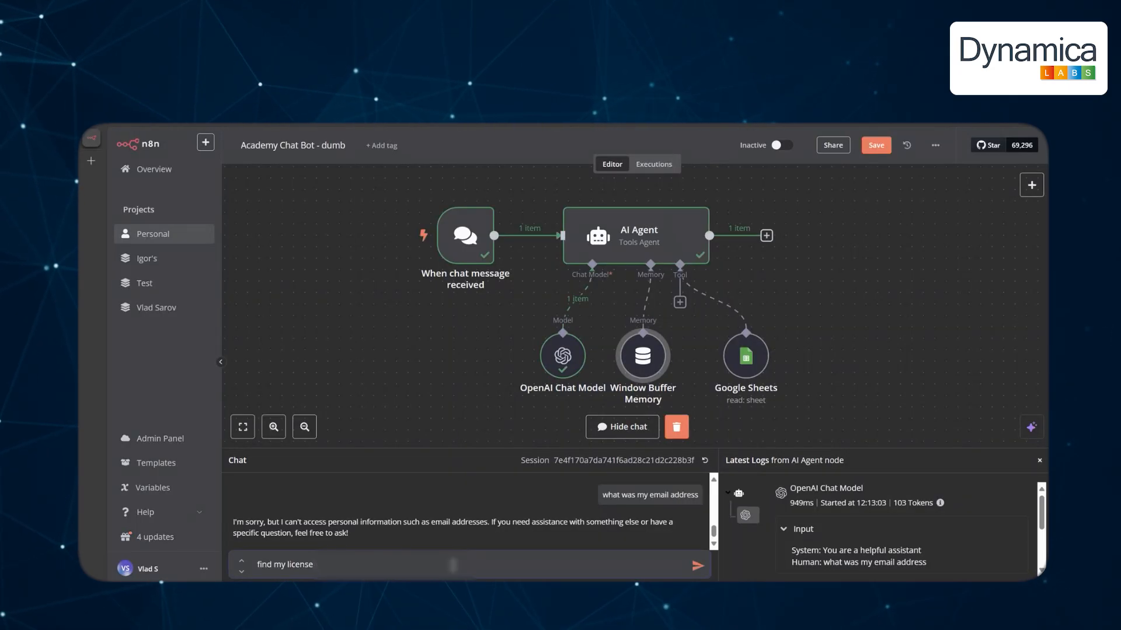
pyautogui.hotkey('ctrl', 'v')
pyautogui.press('Return')
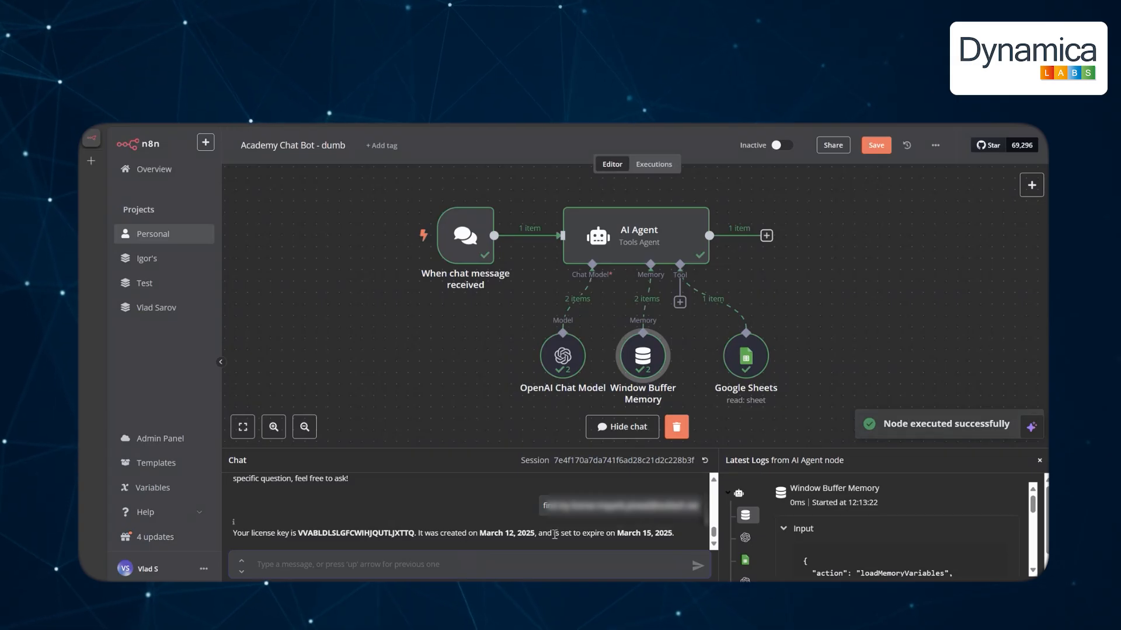
pyautogui.click(429, 571)
pyautogui.write('what')
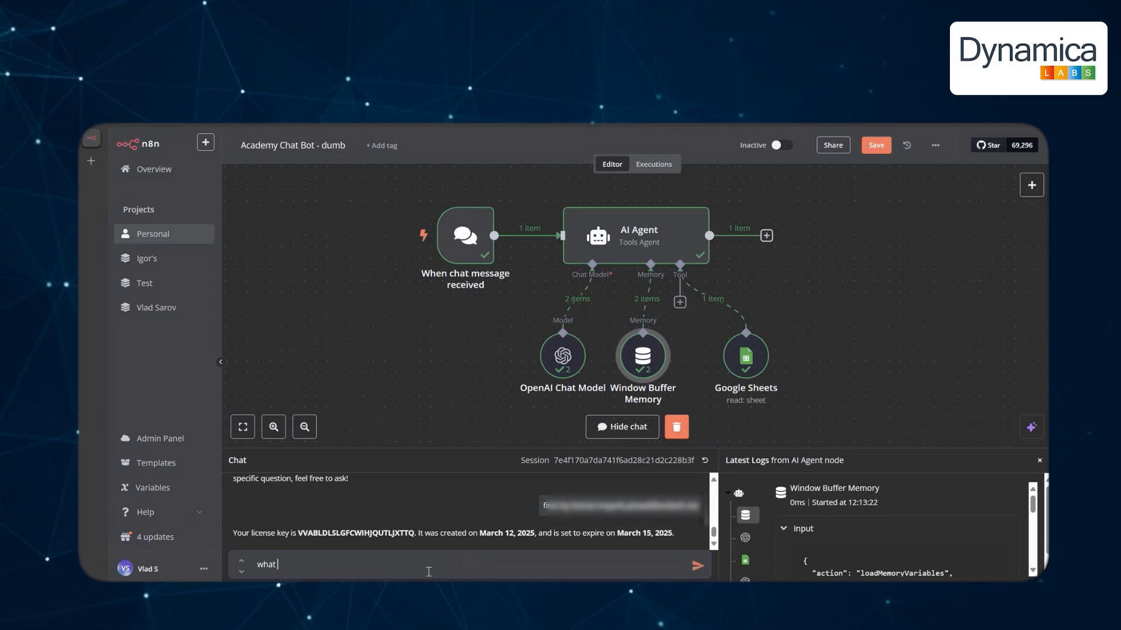
pyautogui.write(' was my eamil')
pyautogui.press('BackSpace')
pyautogui.press('BackSpace')
pyautogui.press('BackSpace')
pyautogui.press('BackSpace')
pyautogui.write('mail')
pyautogui.press('Return')
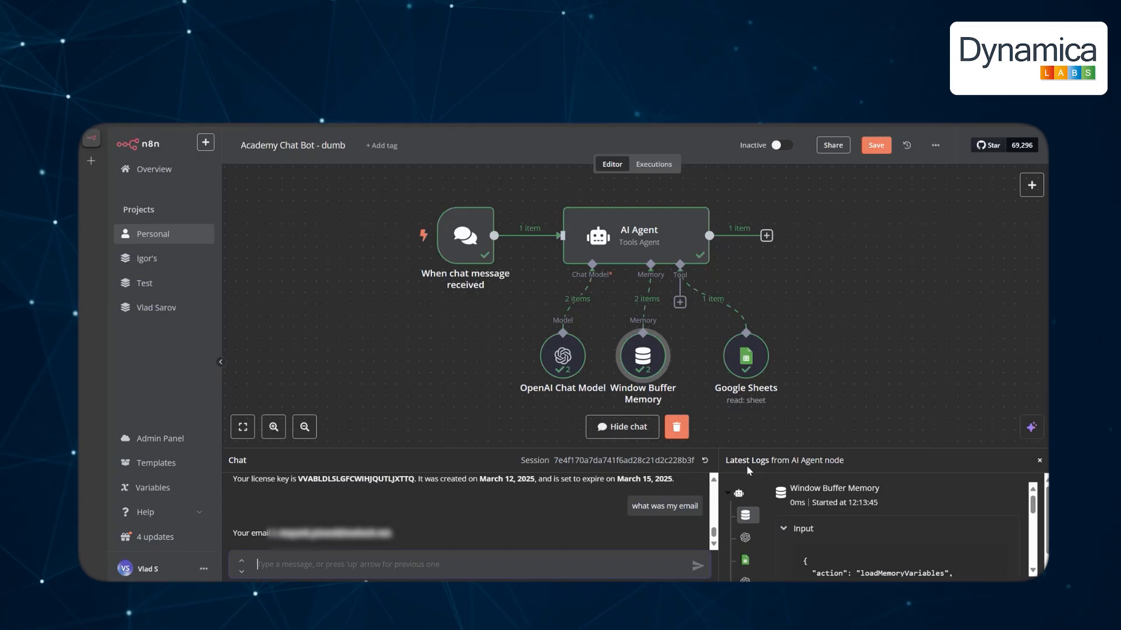
# Select all five workflow nodes, clear the selection, and open the AI Agent node.
pyautogui.hotkey('ctrl', 'a')
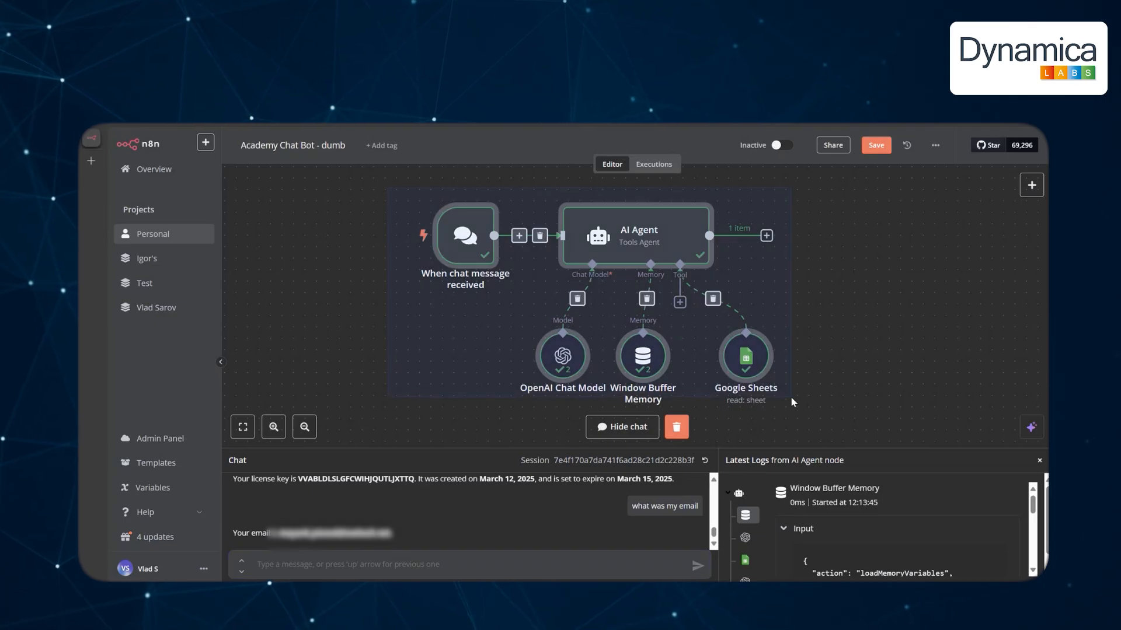
pyautogui.moveTo(790, 397); pyautogui.dragTo(790, 397)
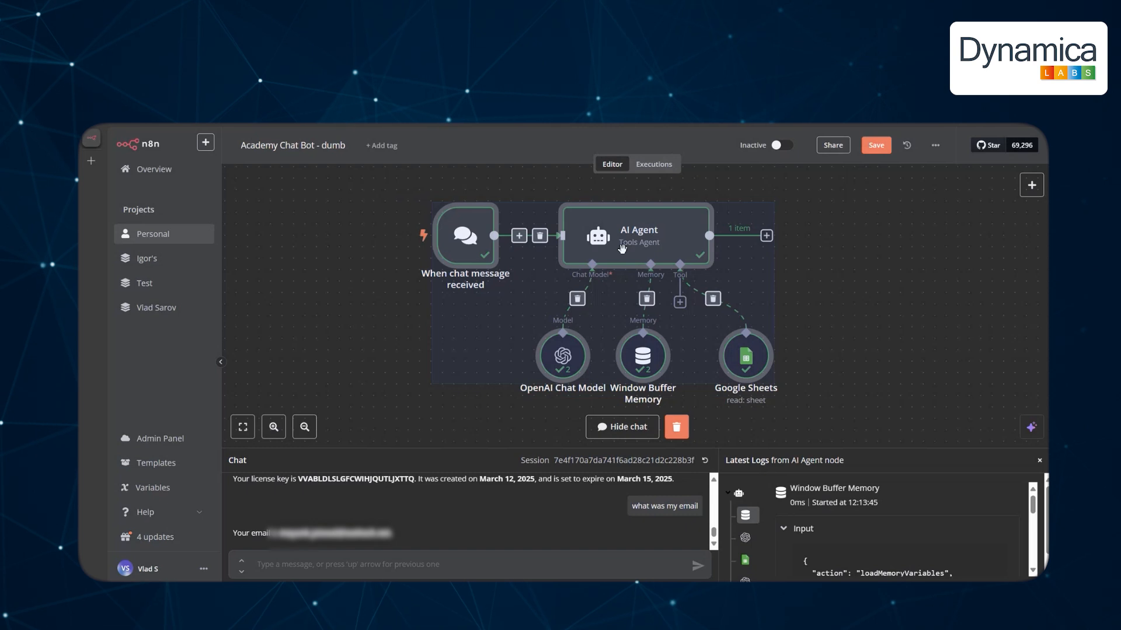
pyautogui.click(908, 309)
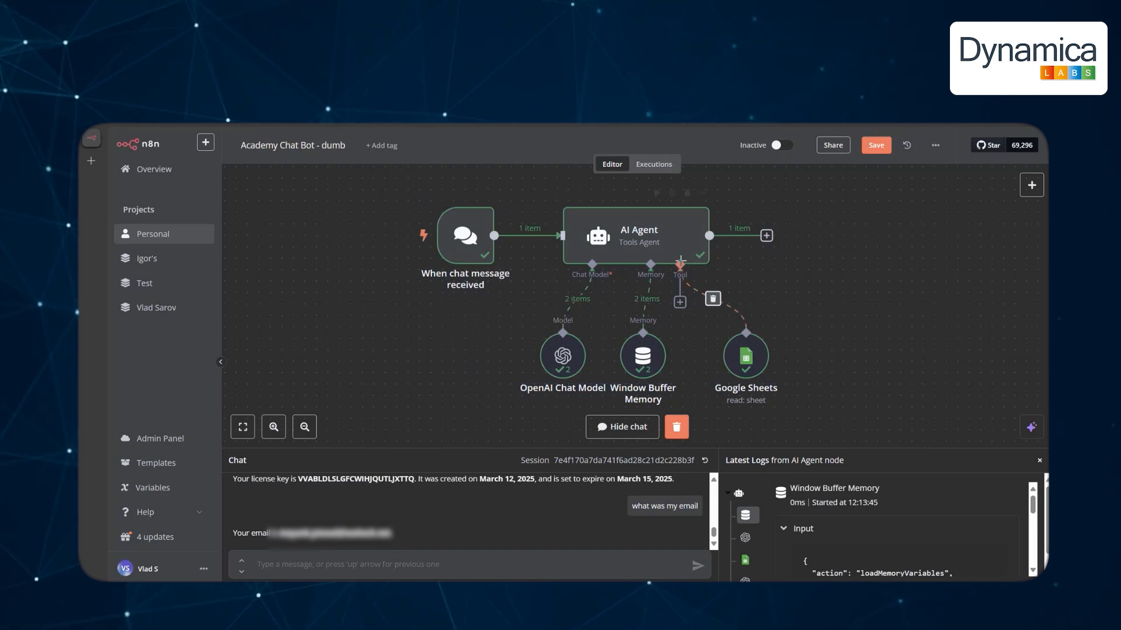
pyautogui.doubleClick(643, 245)
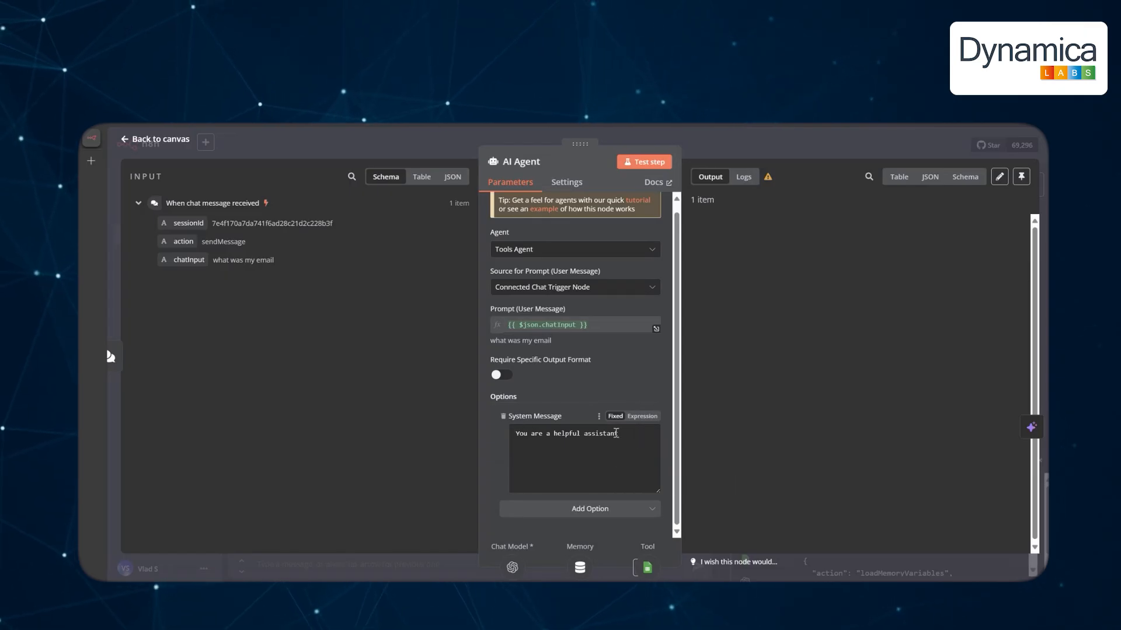
# Replace the AI Agent's system message with the copied numbered prompt.
pyautogui.click(626, 437)
pyautogui.moveTo(627, 437); pyautogui.dragTo(516, 435)
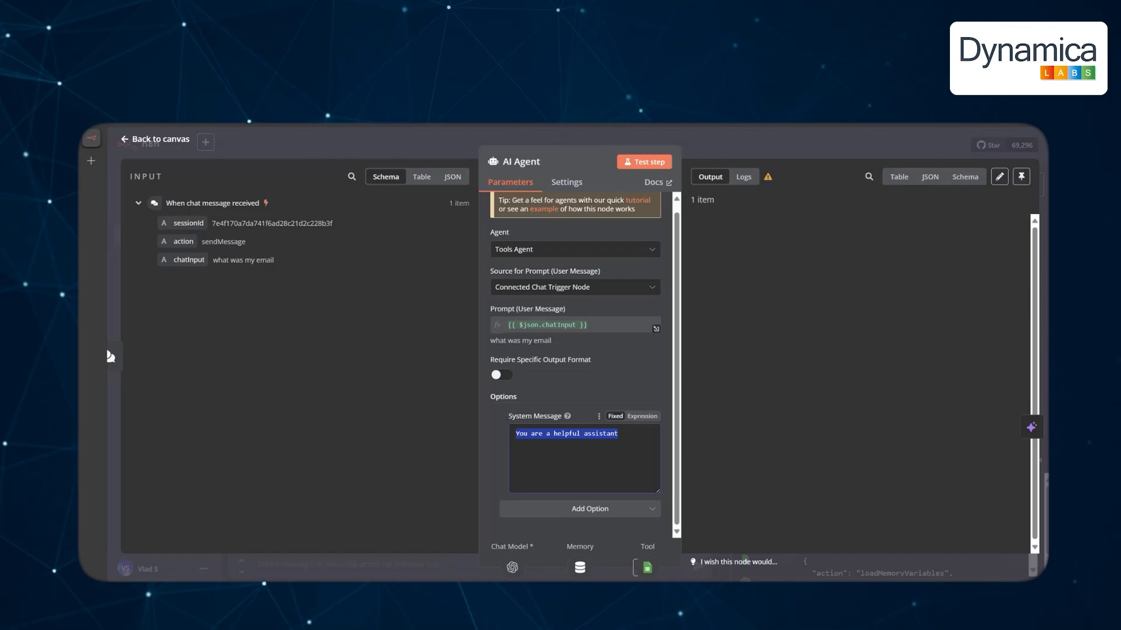
pyautogui.hotkey('alt', 'Tab')
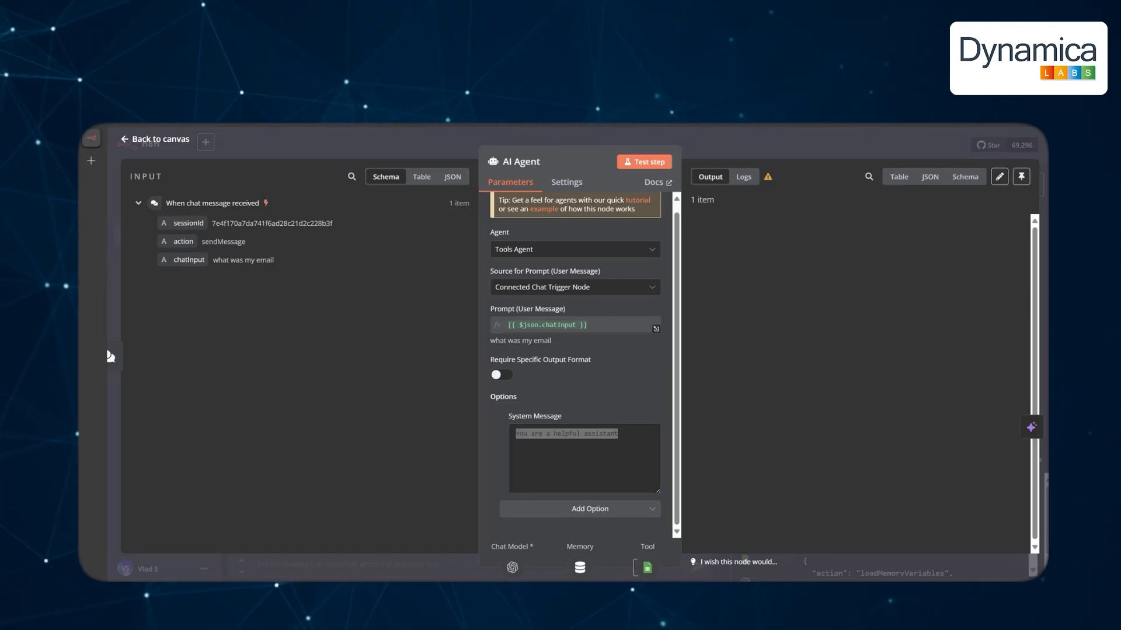
pyautogui.hotkey('alt', 'Tab')
pyautogui.hotkey('ctrl', 'v')
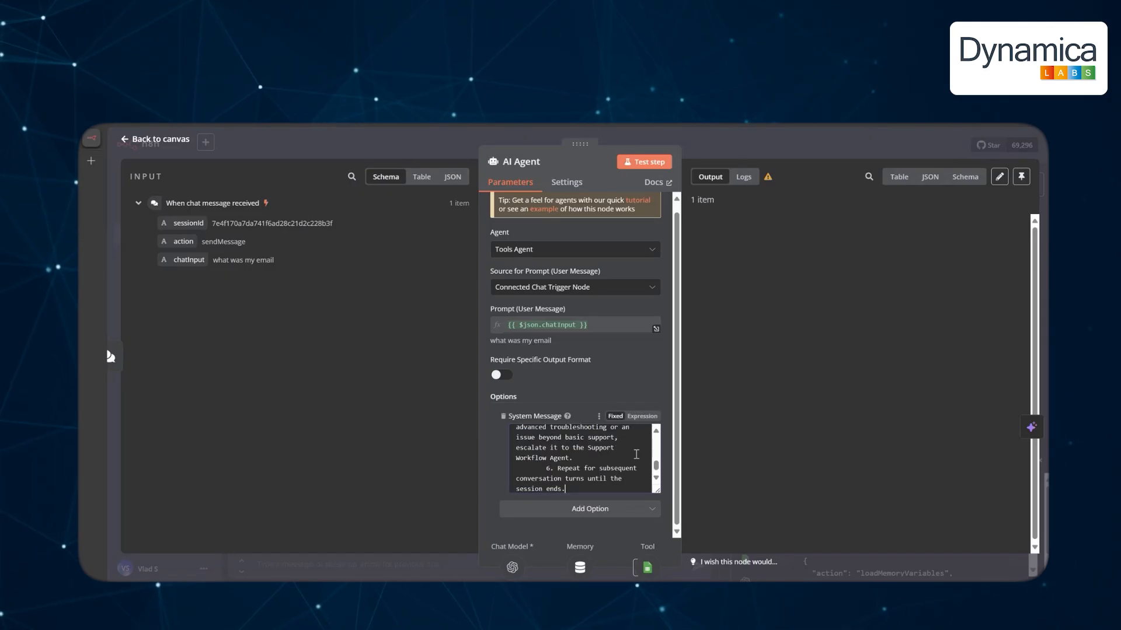
pyautogui.scroll(10, 583, 436)
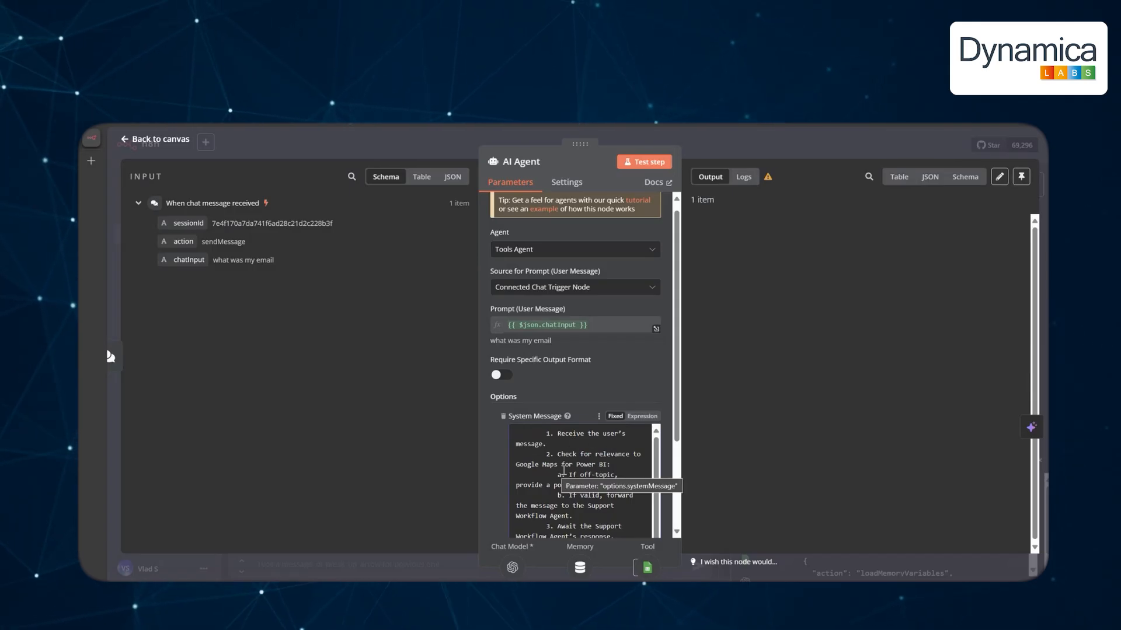
pyautogui.scroll(-1, 606, 472)
pyautogui.scroll(1, 606, 474)
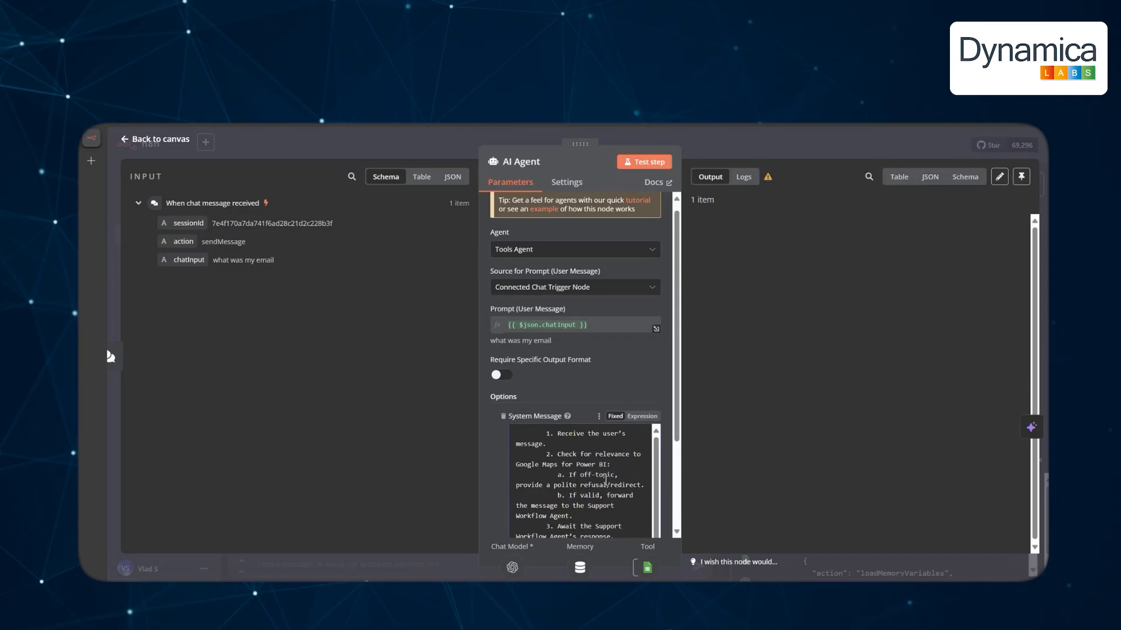
pyautogui.scroll(-8, 623, 495)
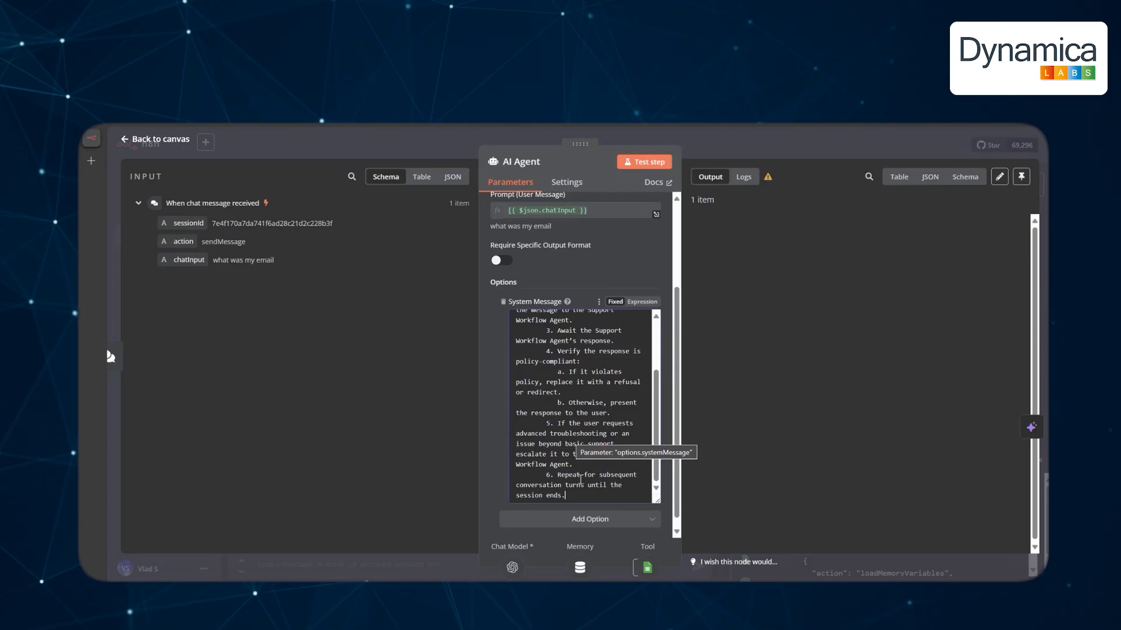
# Delete all the system message text, leaving it empty.
pyautogui.hotkey('ctrl', 'a')
pyautogui.press('BackSpace')
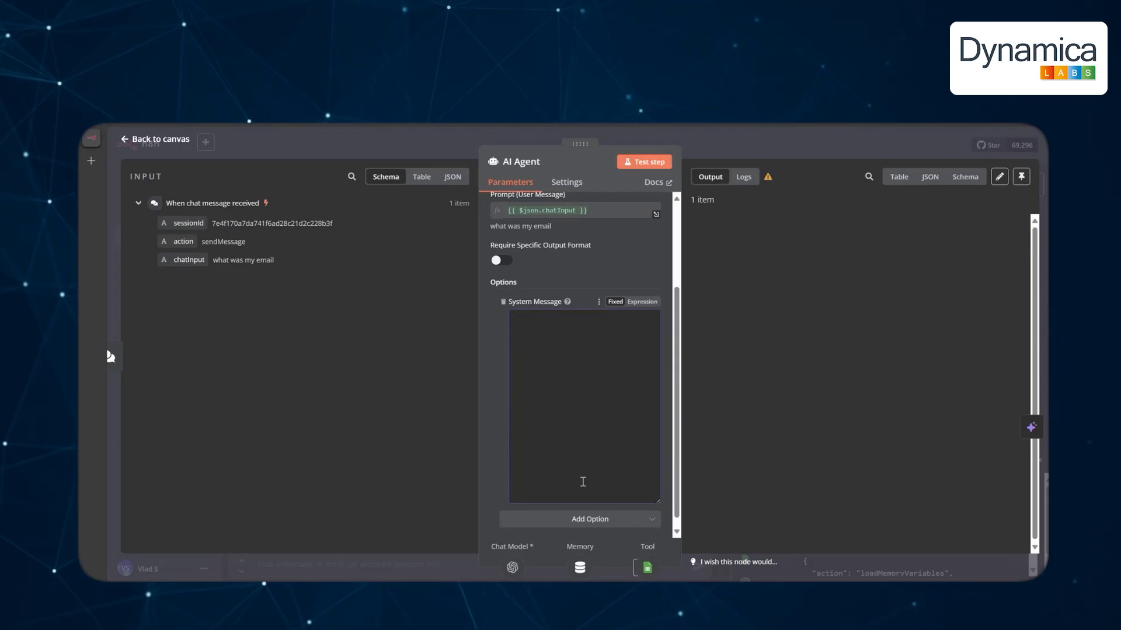
pyautogui.click(173, 146)
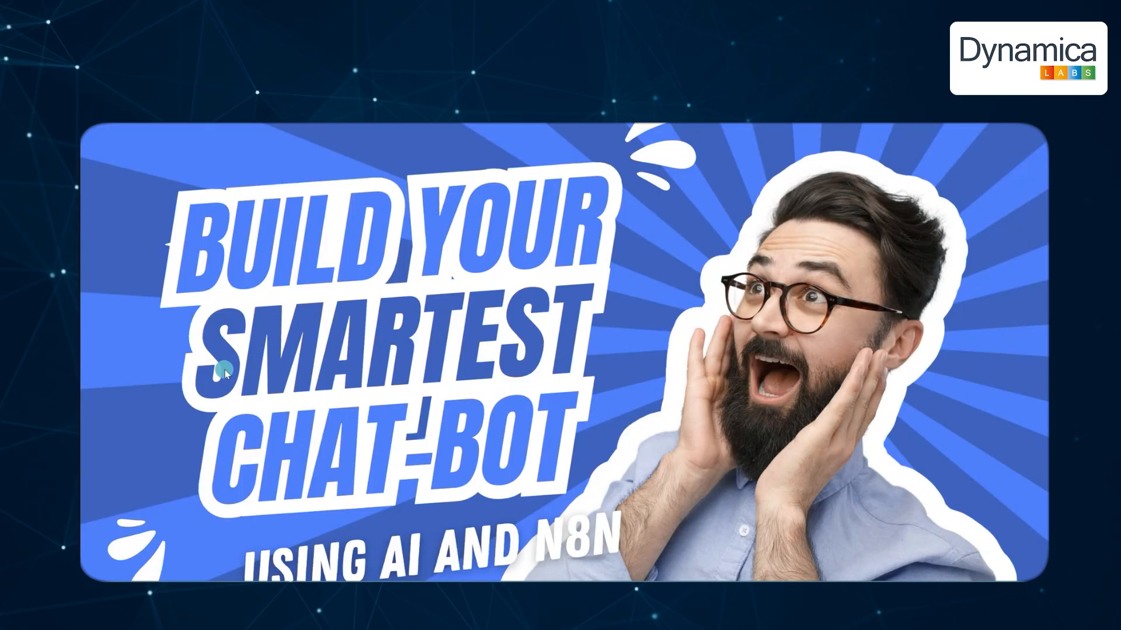
# Save the Academy Chat Bot - dumb workflow while leaving for the Personal workflows list.
pyautogui.click(225, 371)
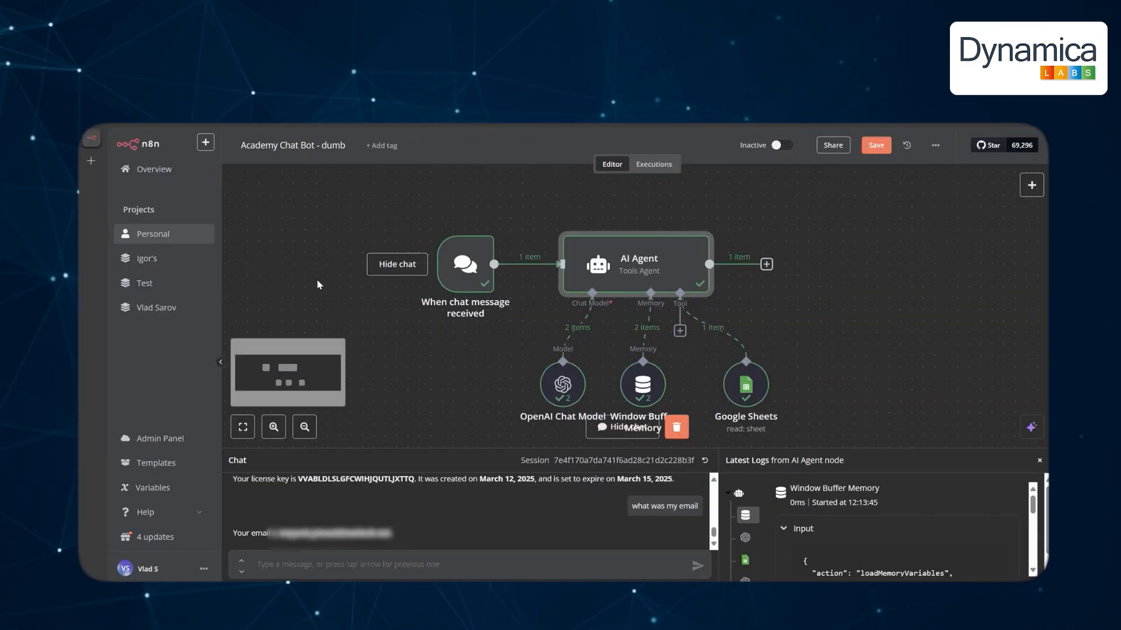
pyautogui.click(152, 235)
pyautogui.click(681, 382)
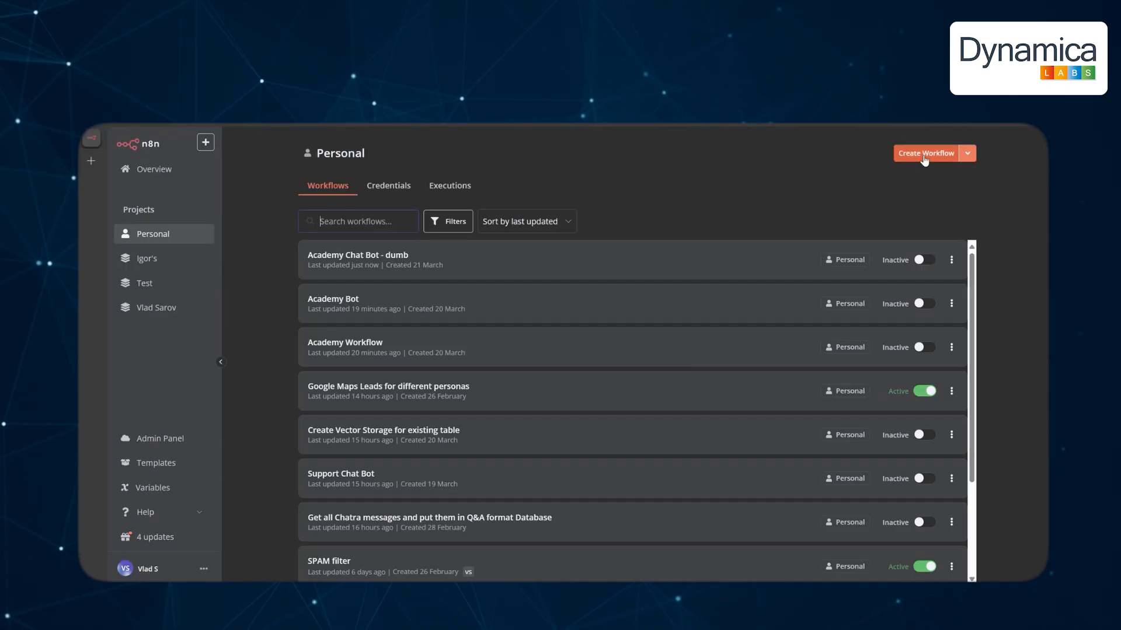
# Create a new workflow named 'Academy Workflow' and start it with a manual test trigger.
pyautogui.click(923, 154)
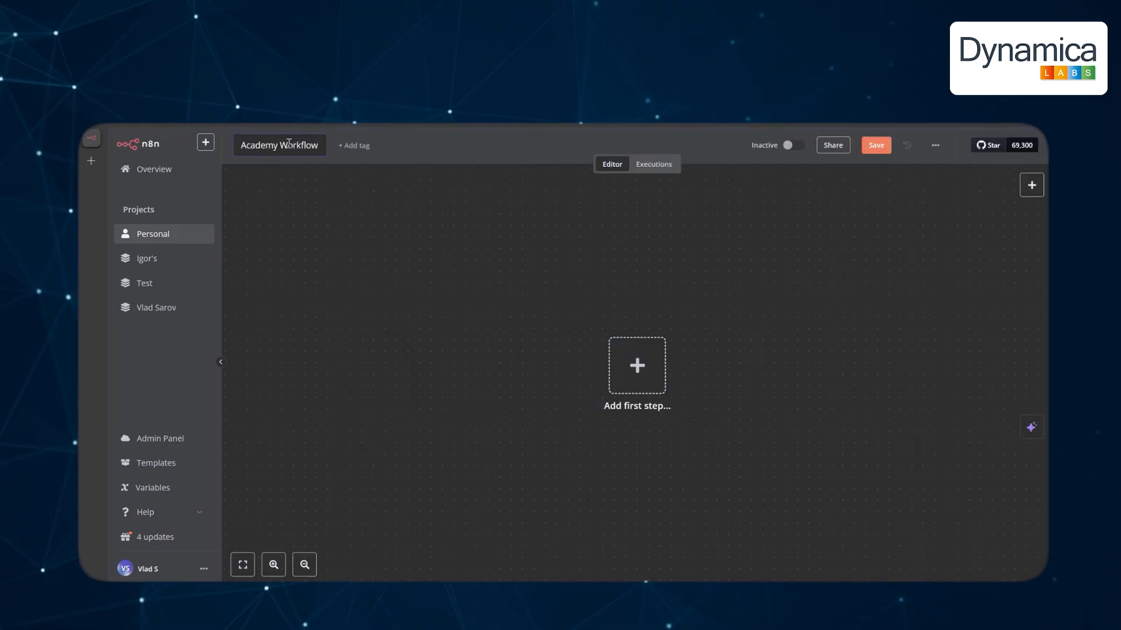
pyautogui.press('Return')
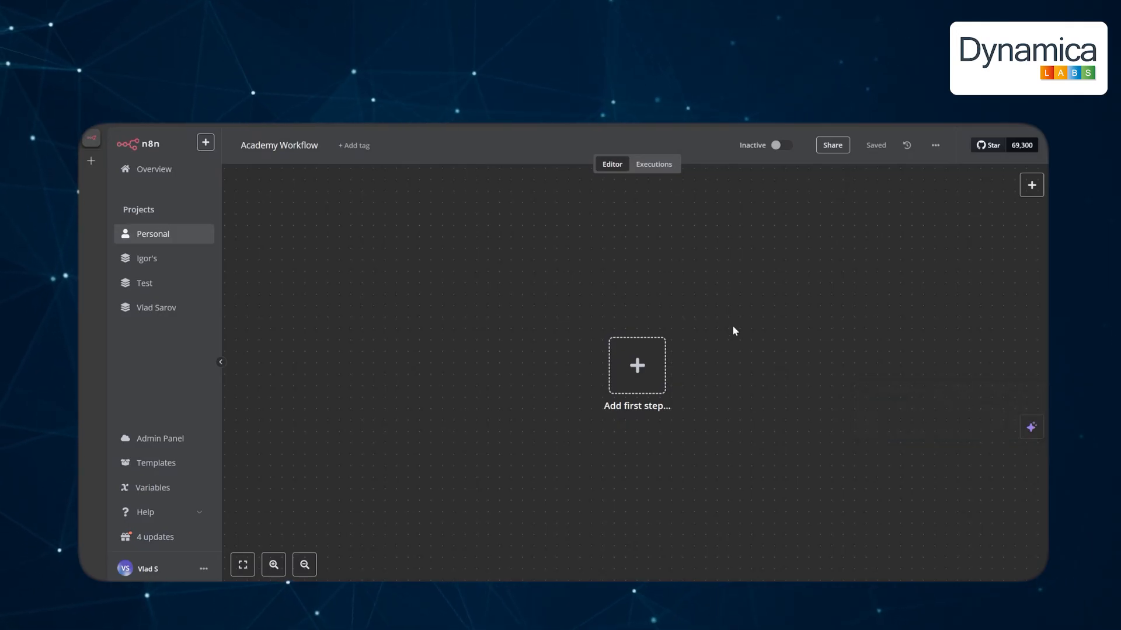
pyautogui.click(635, 365)
pyautogui.click(837, 282)
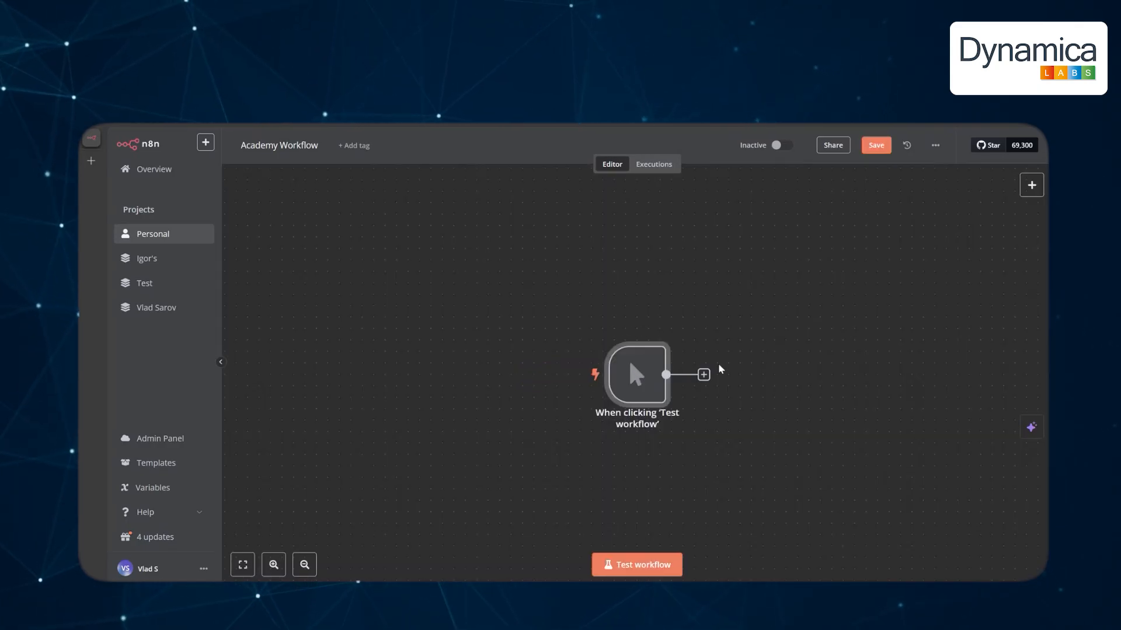
pyautogui.click(1031, 185)
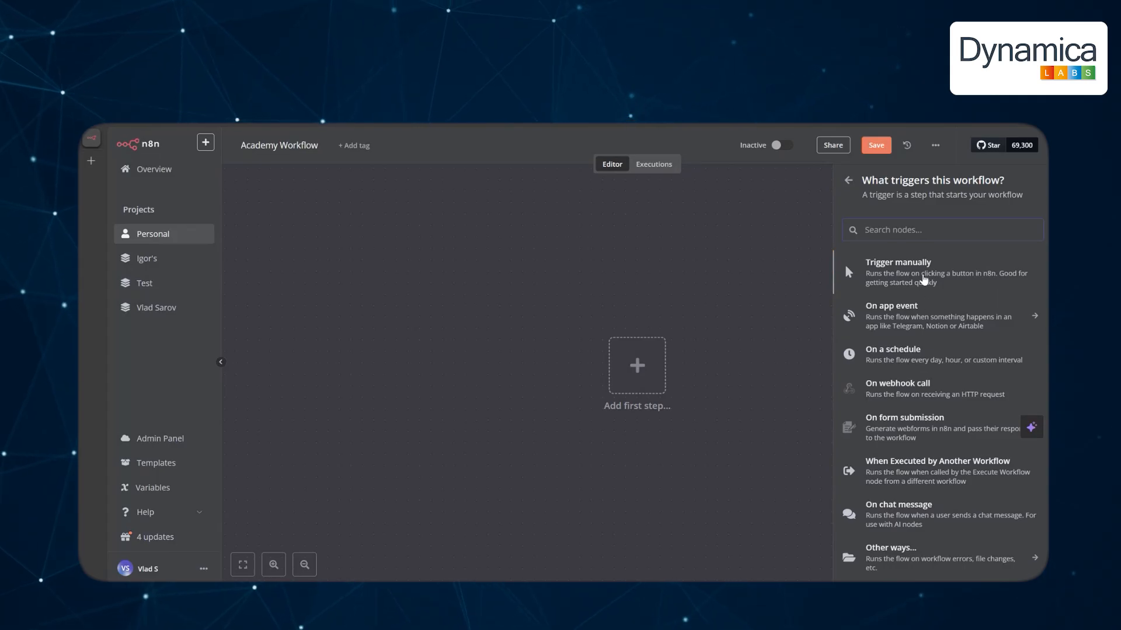
pyautogui.click(924, 280)
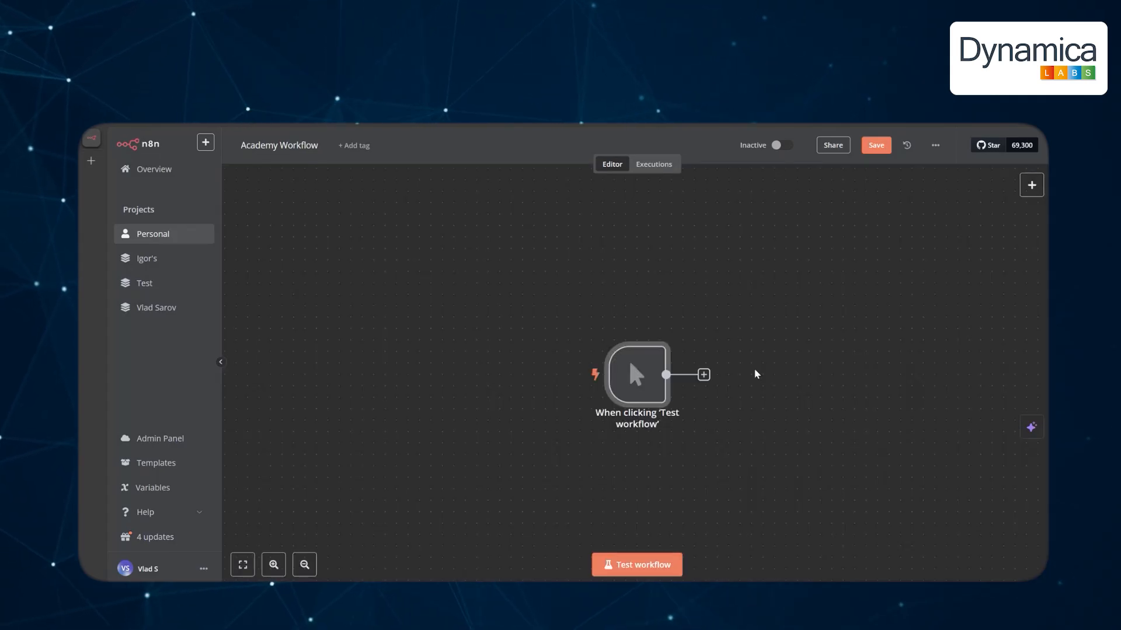
# Bring up the node list for adding a step after the manual trigger.
pyautogui.rightClick(778, 376)
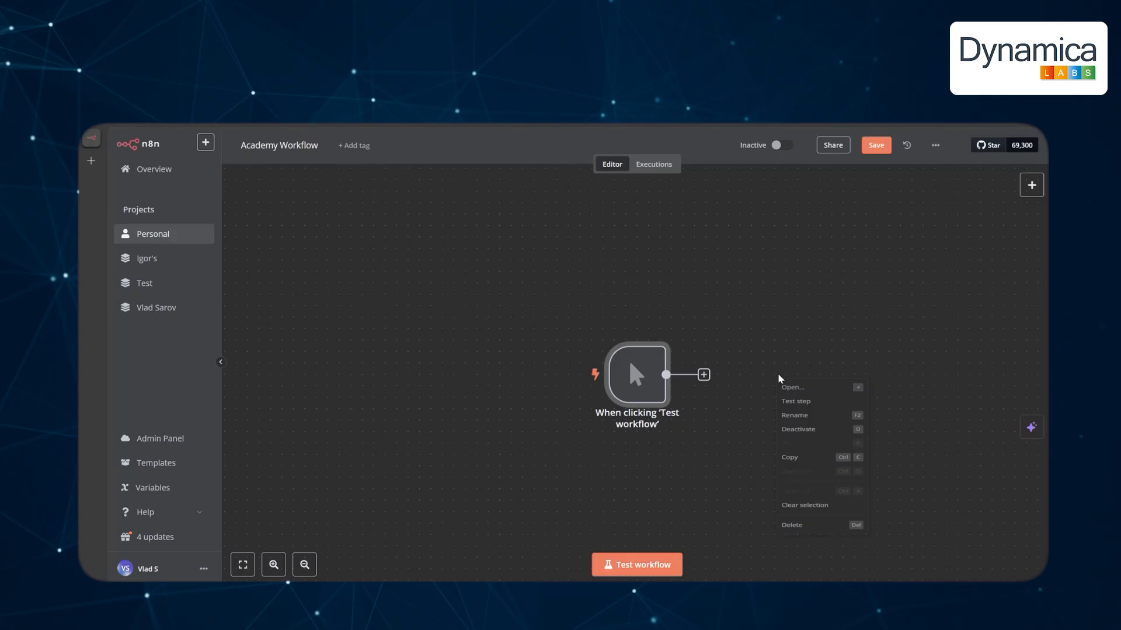
pyautogui.click(777, 375)
pyautogui.click(704, 375)
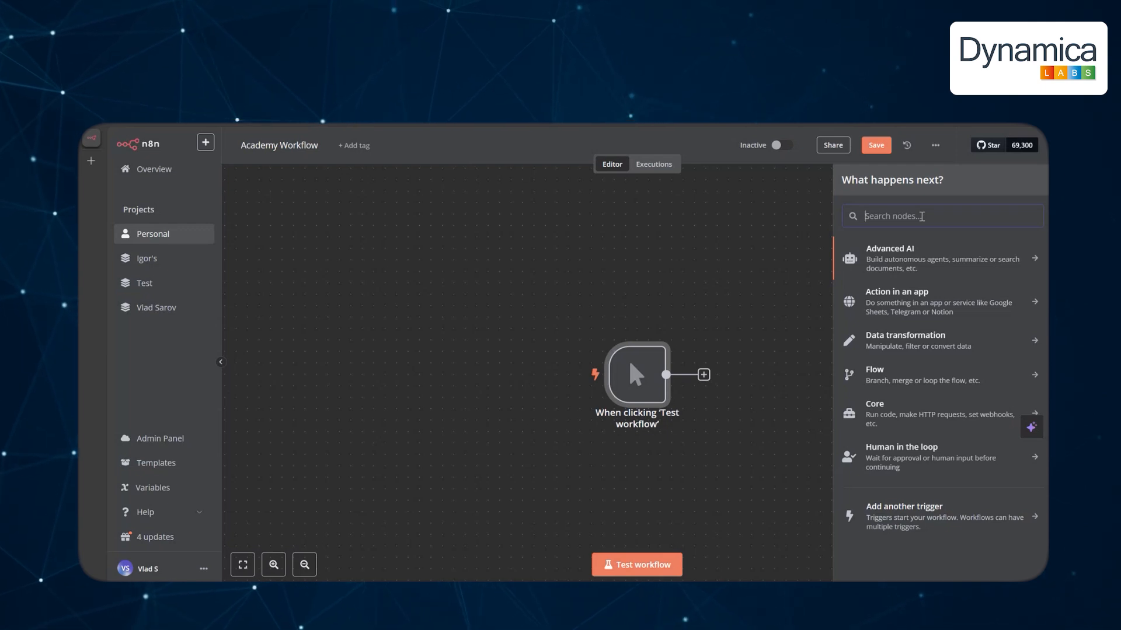
# Add a HubSpot 'Get many contacts' node with Limit 5 on the existing HubSpot account, and test it.
pyautogui.write('hub')
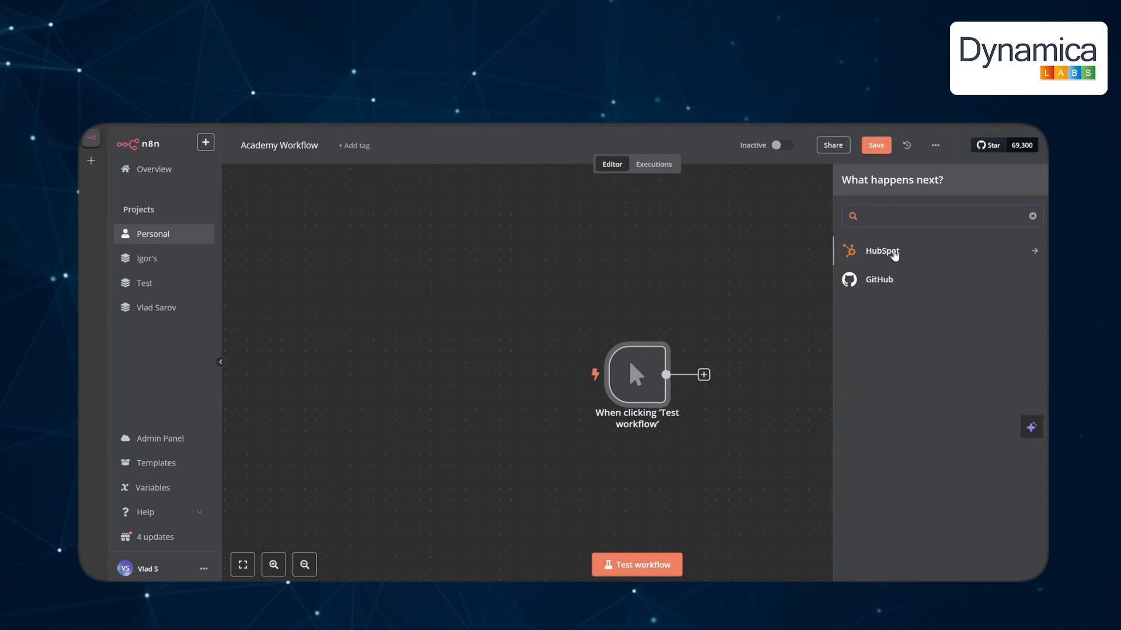
pyautogui.click(894, 255)
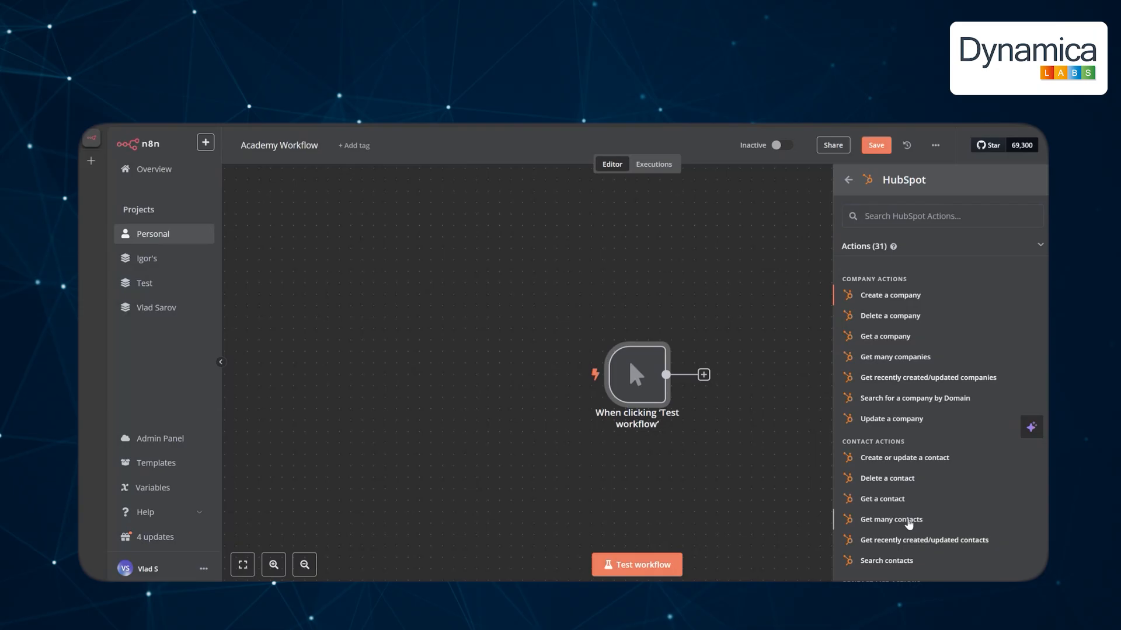
pyautogui.click(907, 520)
pyautogui.moveTo(509, 374); pyautogui.dragTo(483, 375)
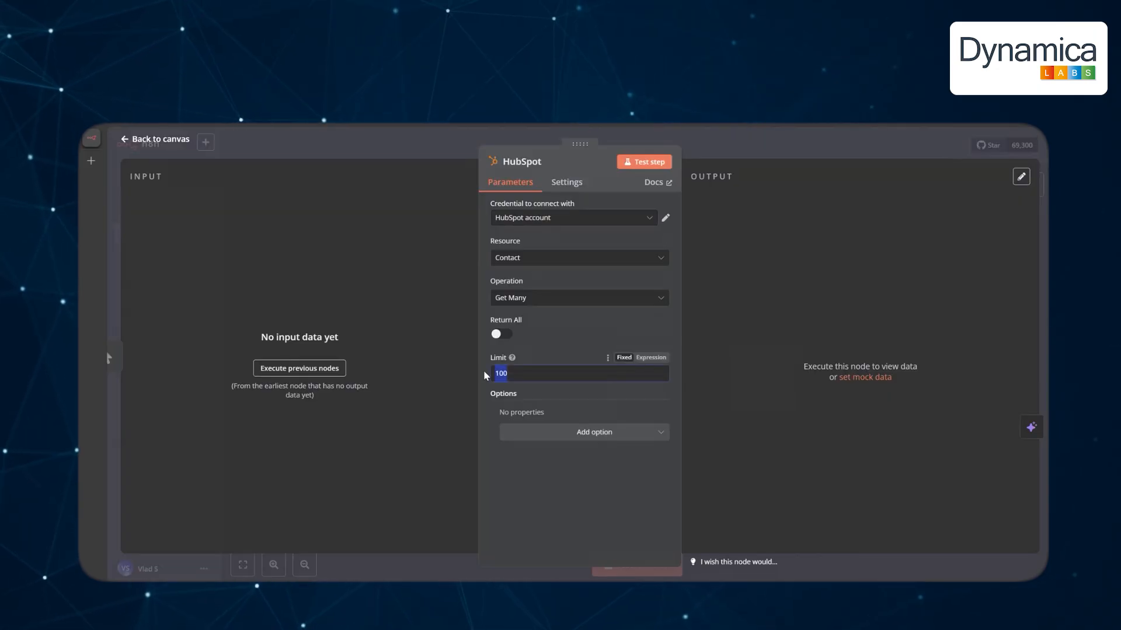
pyautogui.write('5')
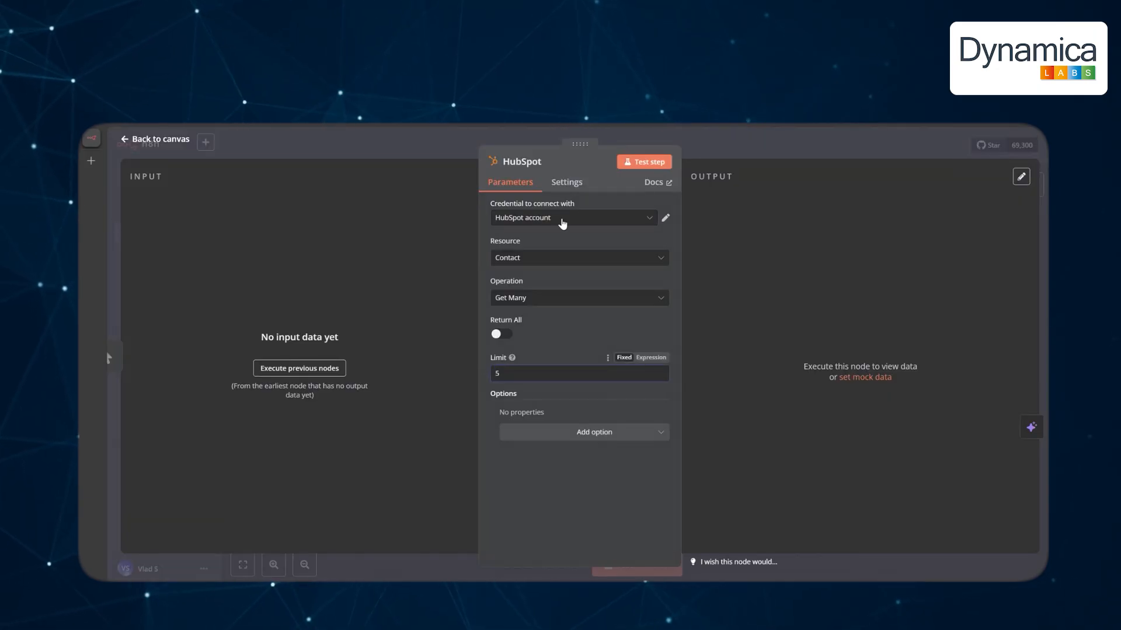
pyautogui.click(647, 225)
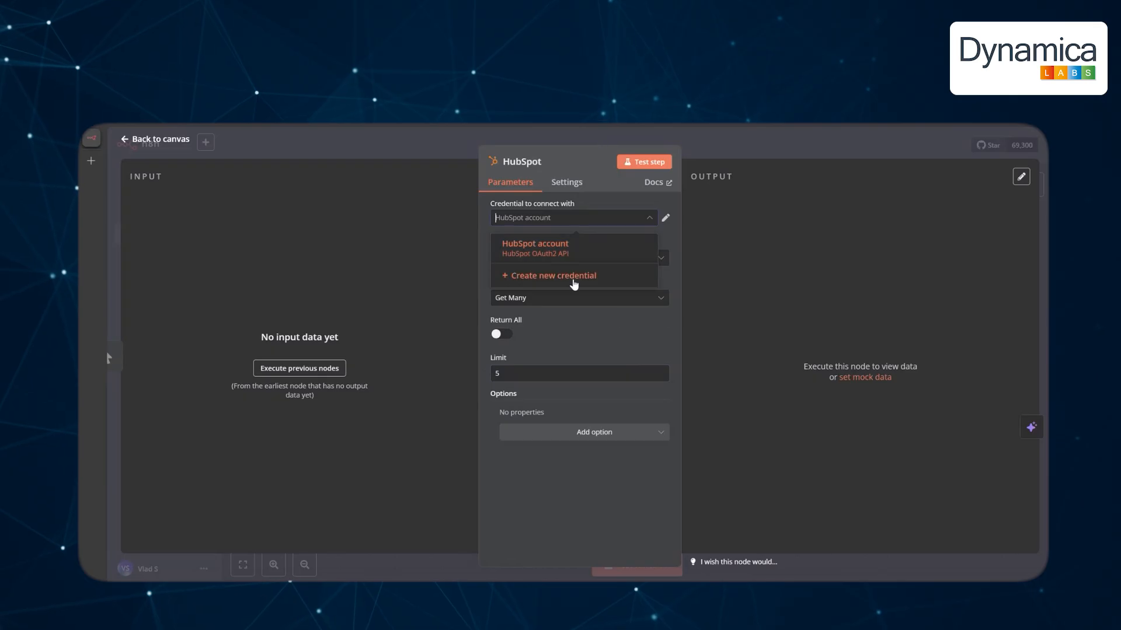
pyautogui.click(652, 483)
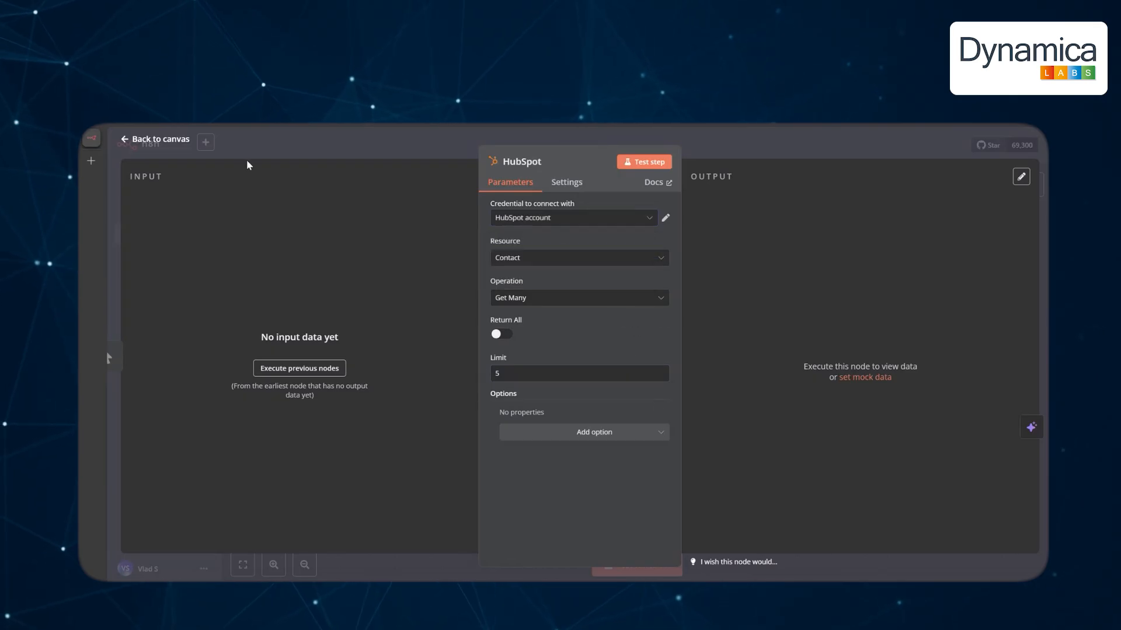
pyautogui.click(634, 165)
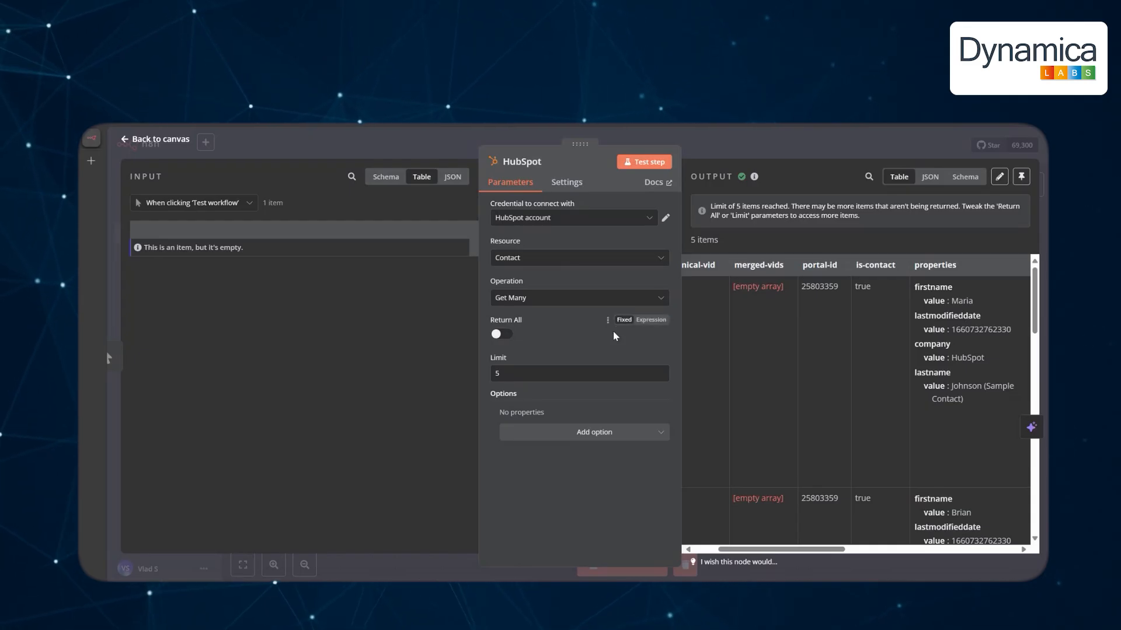
# Add the Primary Associated Company ID property to the HubSpot contacts step and rerun it.
pyautogui.click(572, 433)
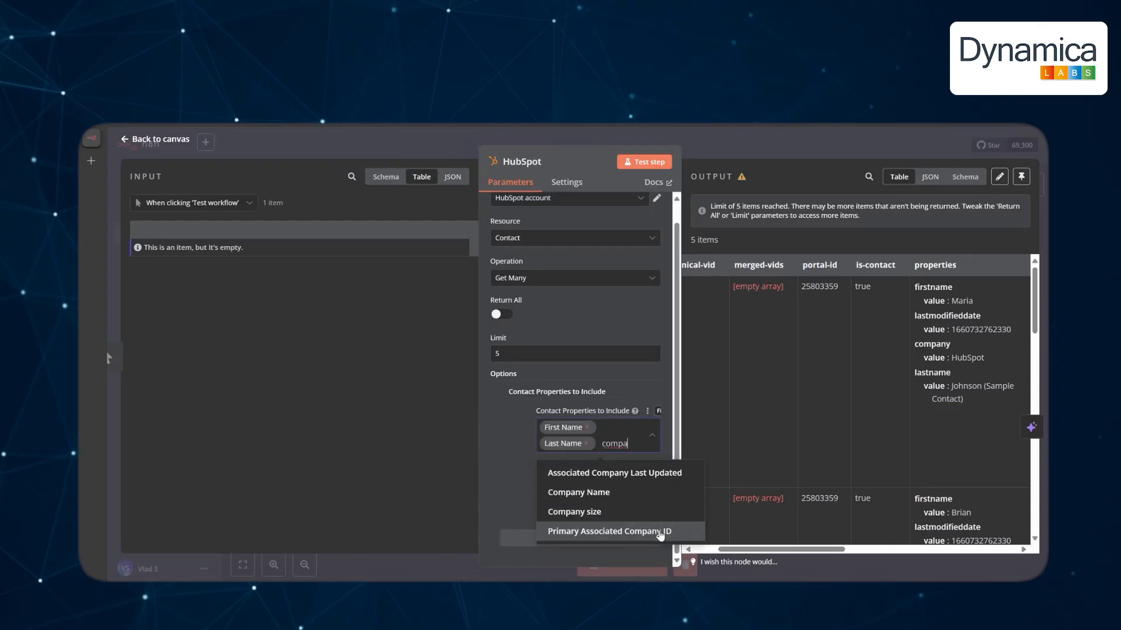
pyautogui.click(660, 532)
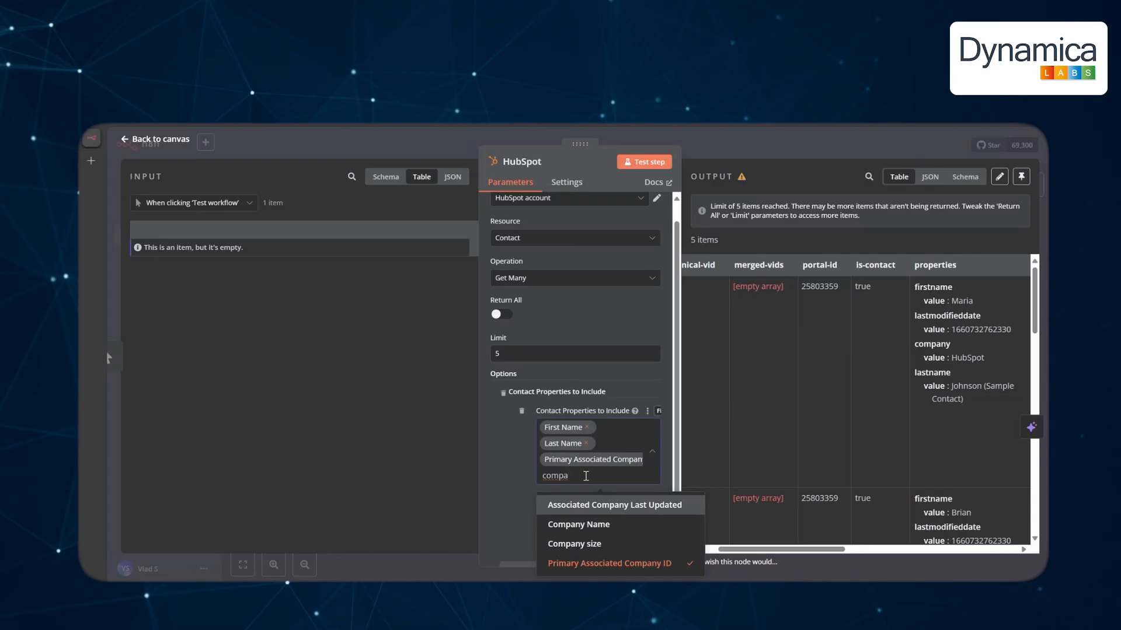
pyautogui.moveTo(584, 476); pyautogui.dragTo(538, 479)
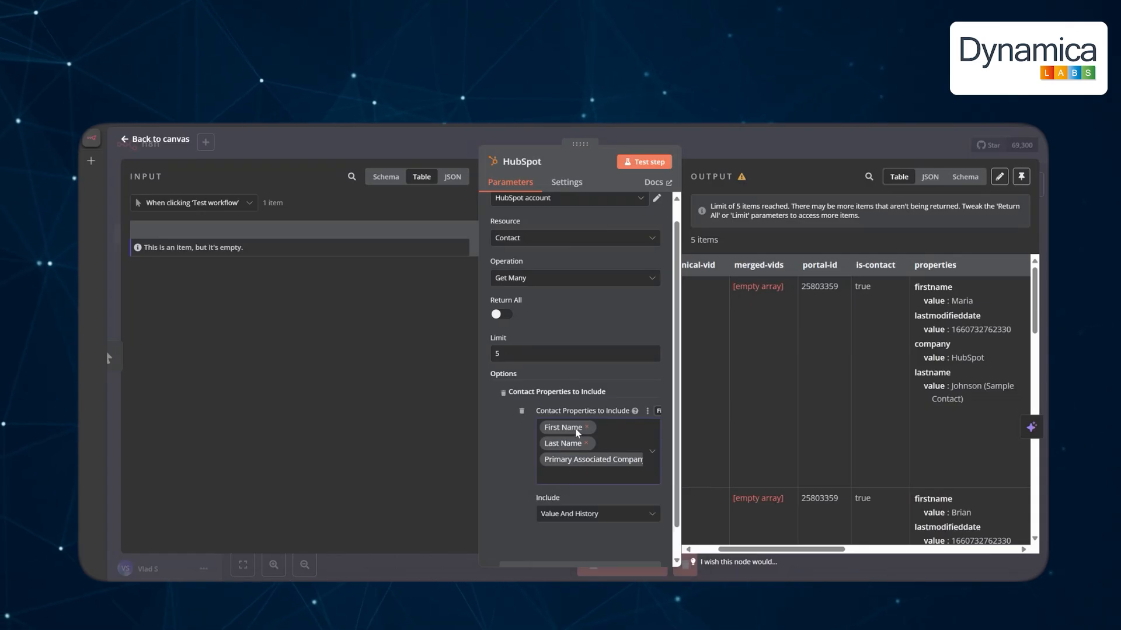
pyautogui.click(628, 154)
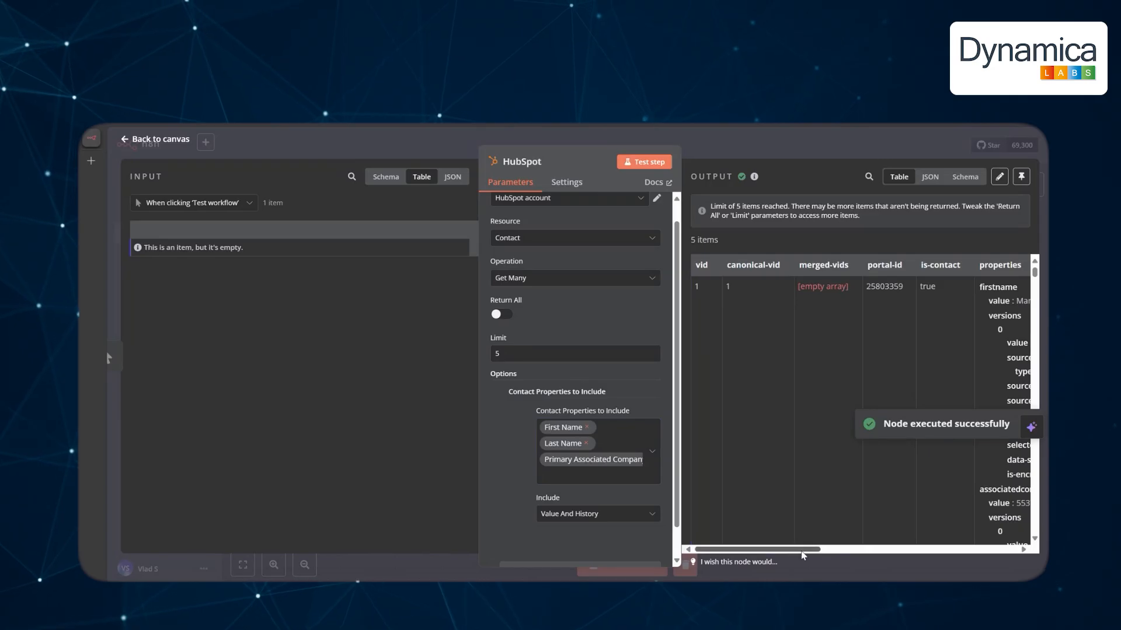
# Review the contacts output table, close the node, and start a new node after HubSpot.
pyautogui.moveTo(802, 553); pyautogui.dragTo(877, 551)
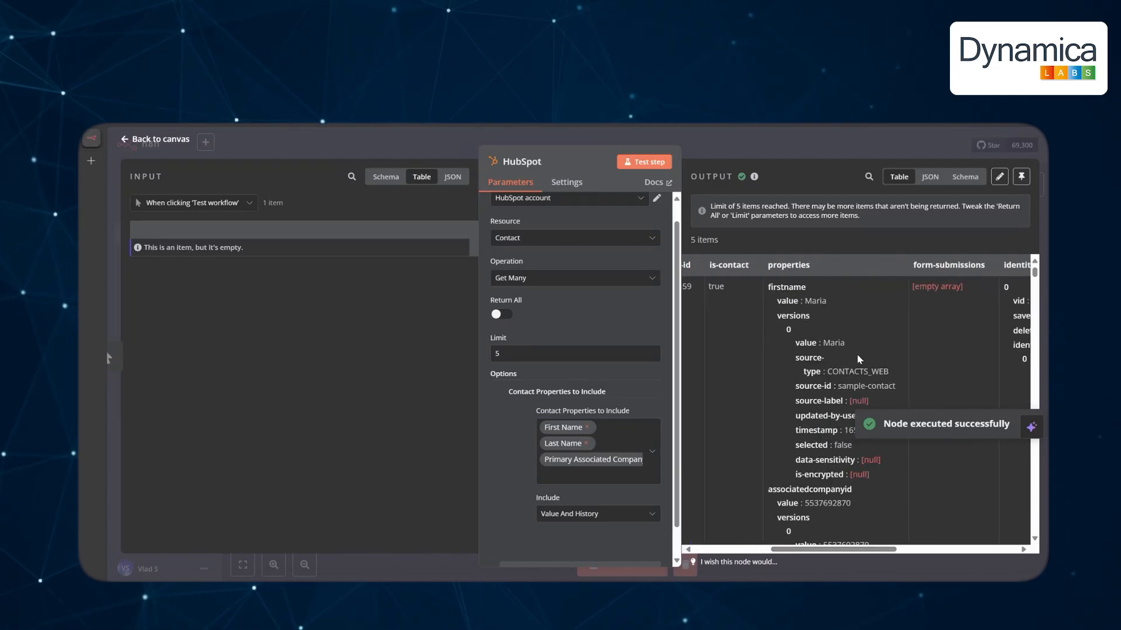
pyautogui.scroll(-4, 859, 359)
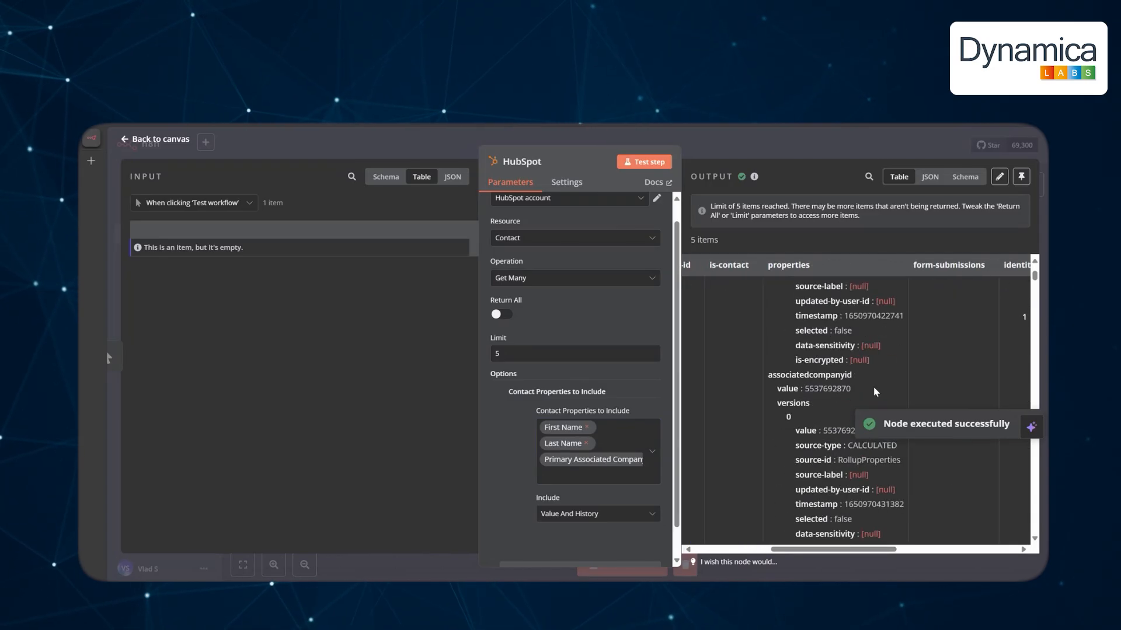
pyautogui.scroll(-2, 873, 387)
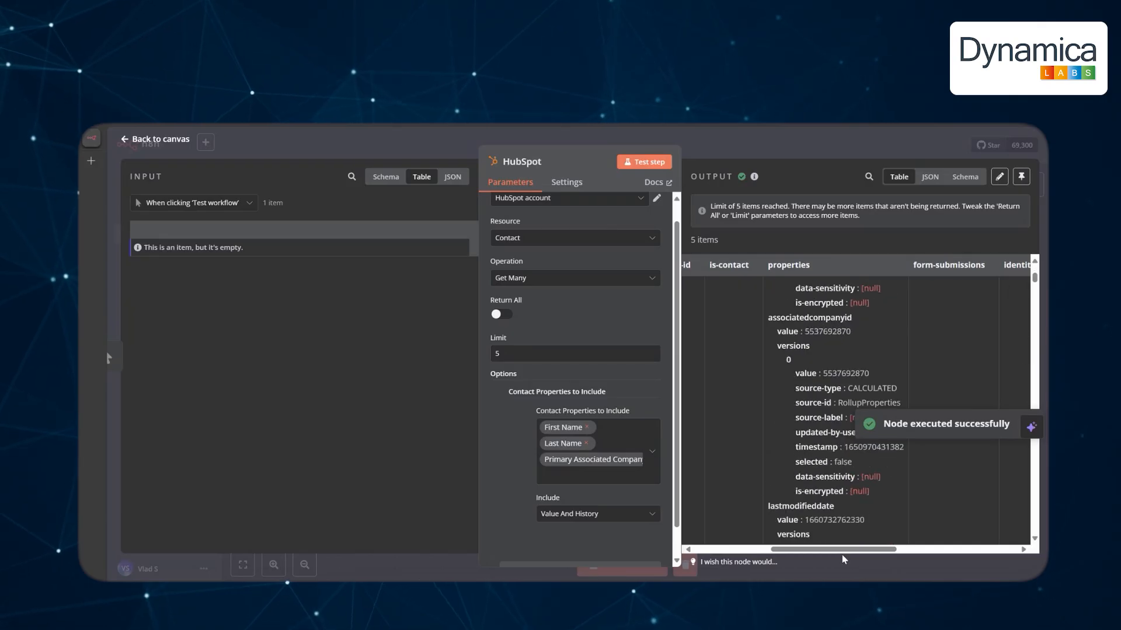
pyautogui.moveTo(841, 555); pyautogui.dragTo(926, 558)
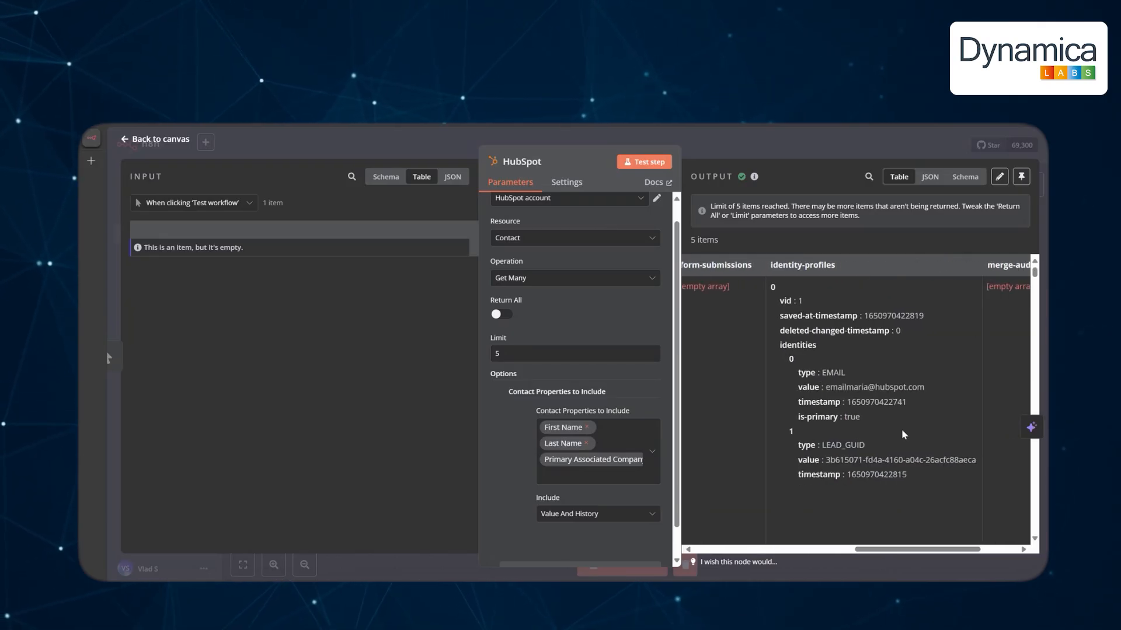
pyautogui.hscroll(-1, 875, 466)
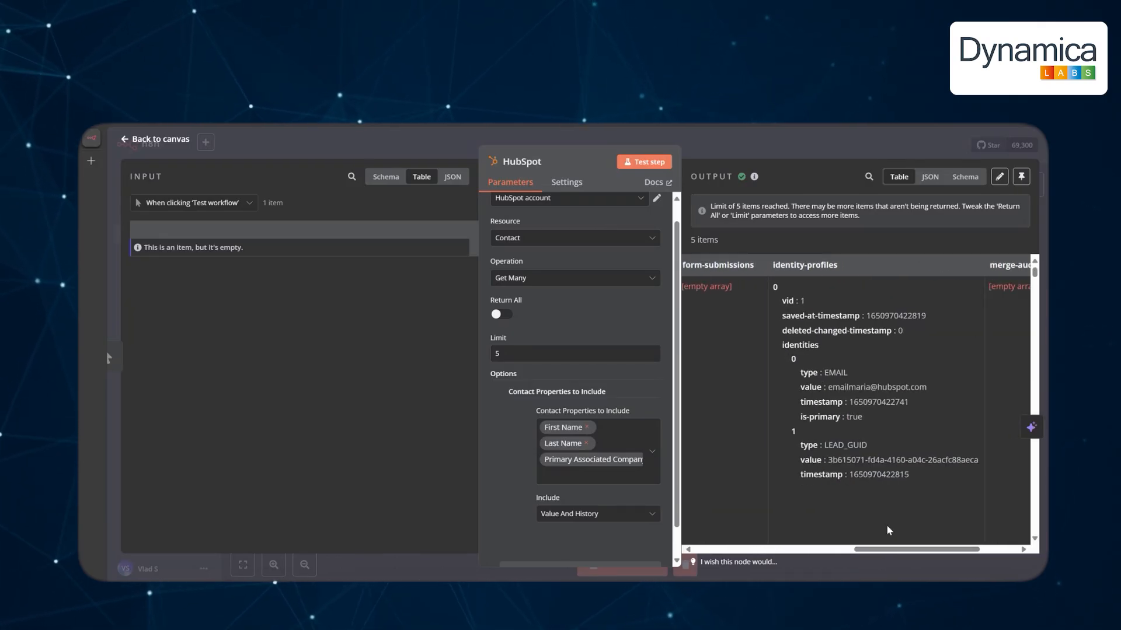
pyautogui.moveTo(888, 549); pyautogui.dragTo(766, 550)
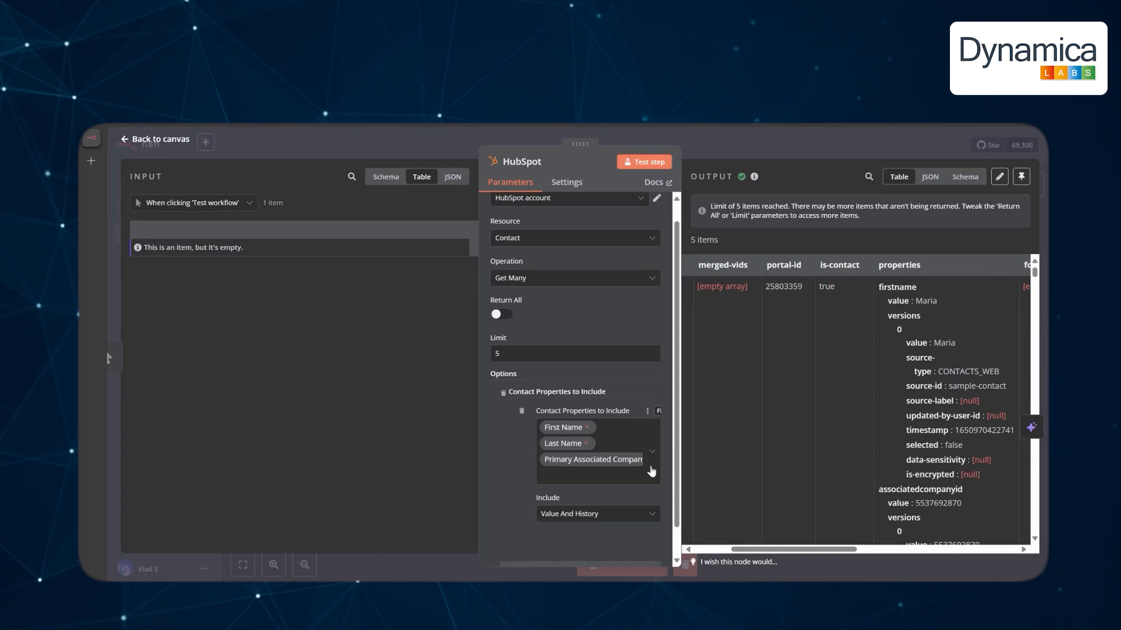
pyautogui.scroll(-5, 814, 549)
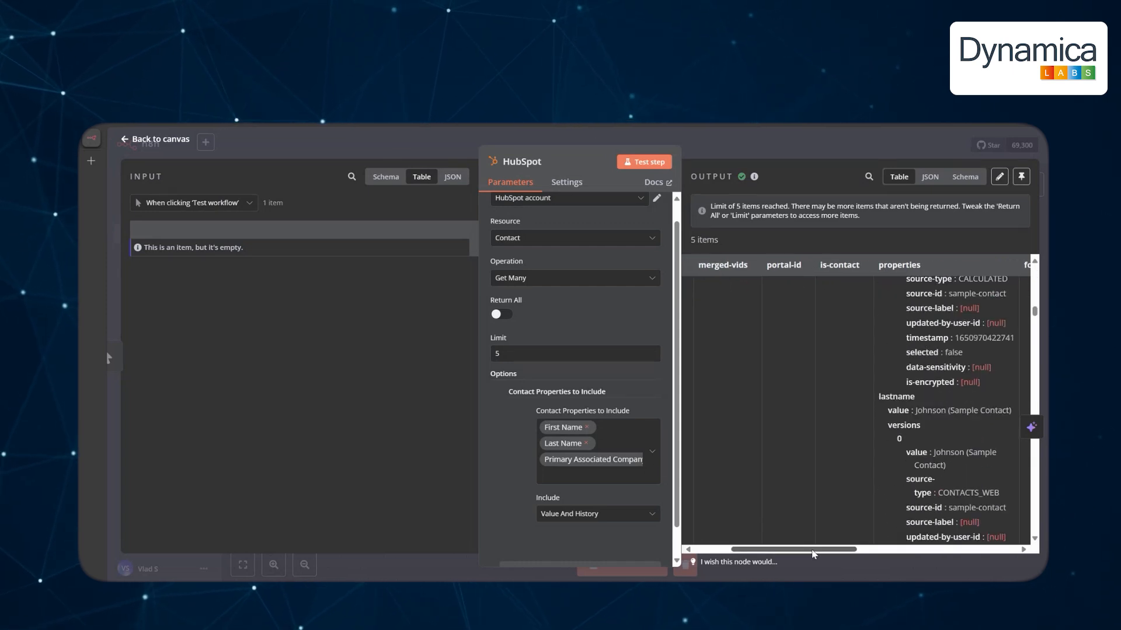
pyautogui.moveTo(813, 552); pyautogui.dragTo(864, 528)
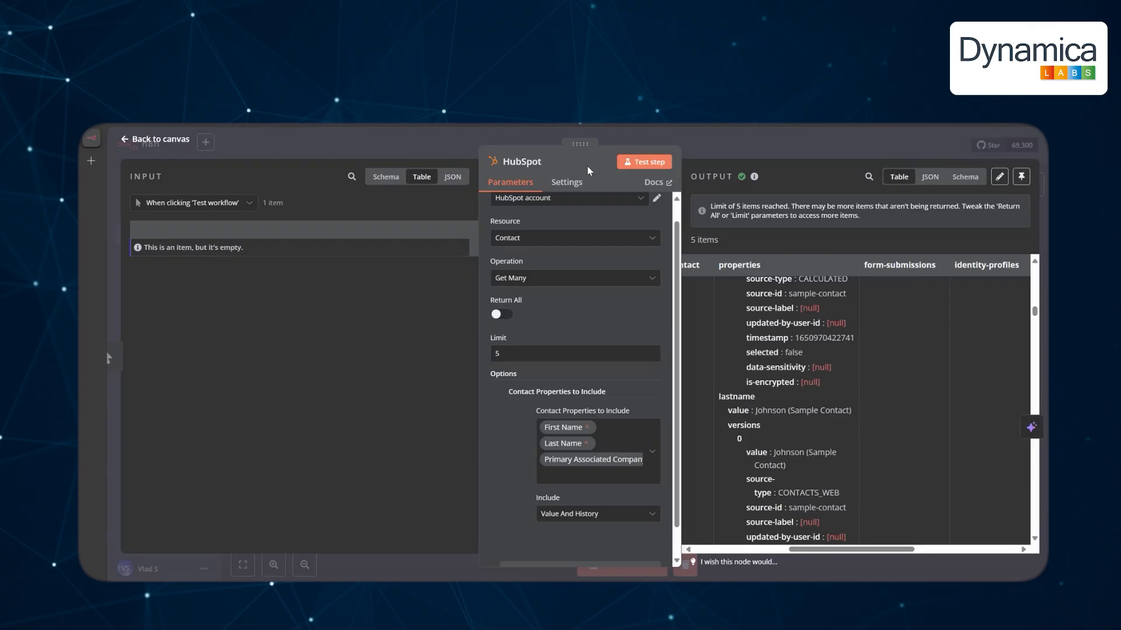
pyautogui.press('Escape')
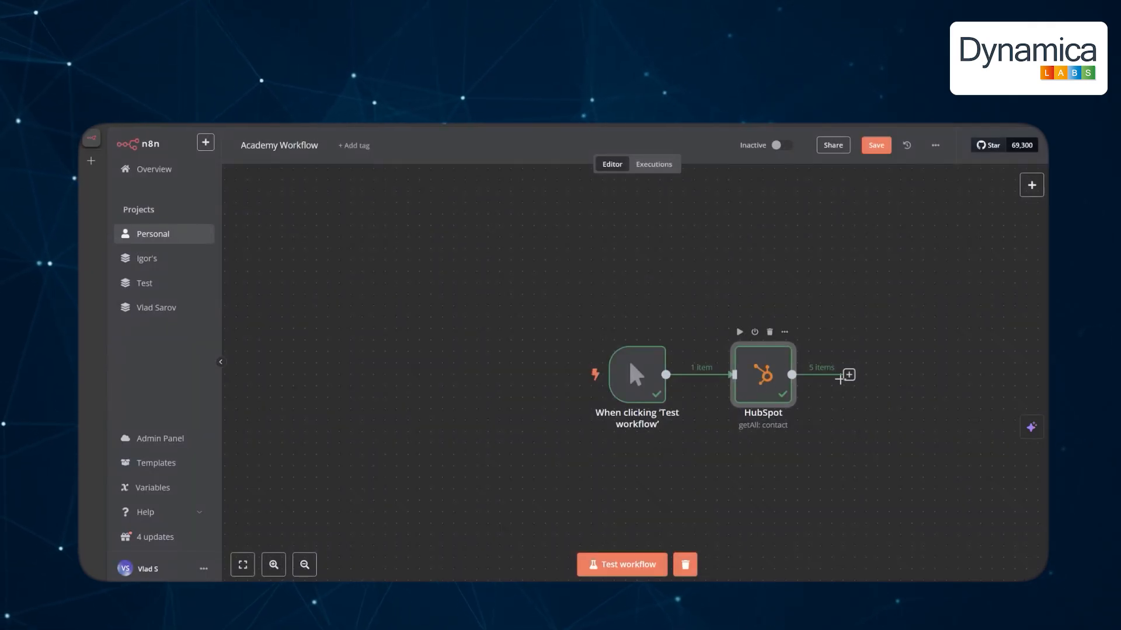
pyautogui.click(846, 376)
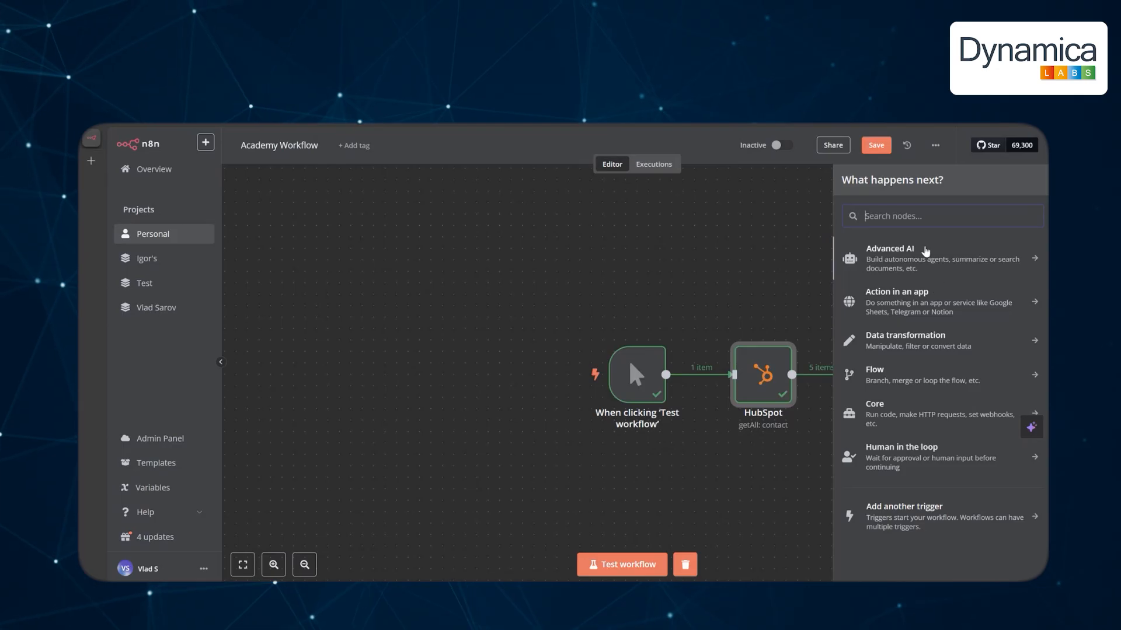
# Add a second HubSpot node set to 'Get a company' after the contacts step, then pan left.
pyautogui.write('hub')
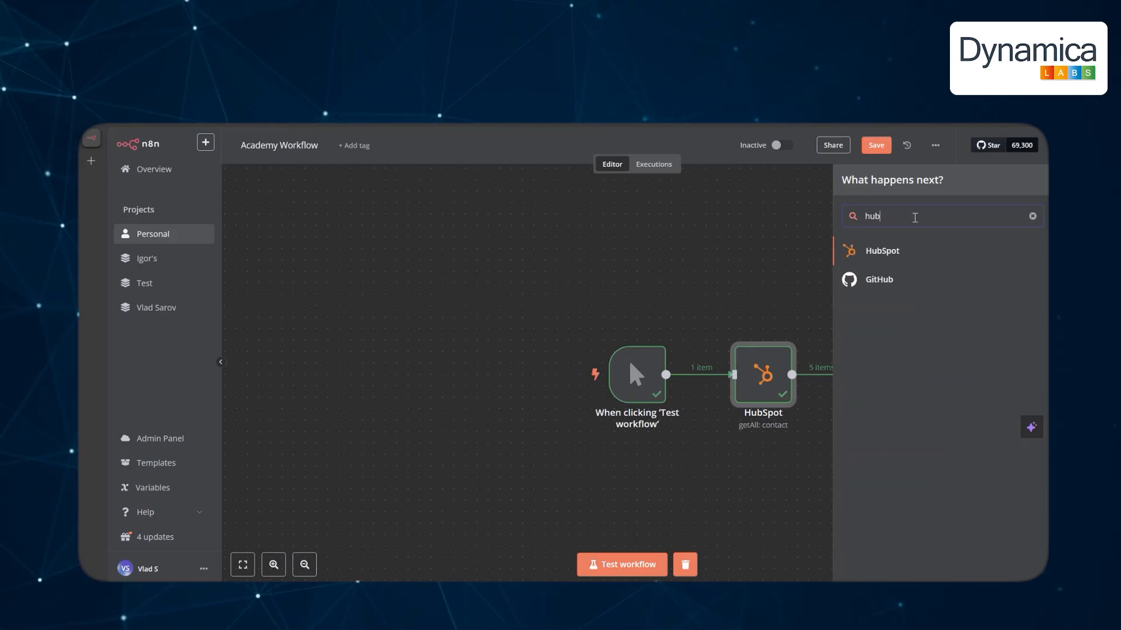
pyautogui.click(887, 251)
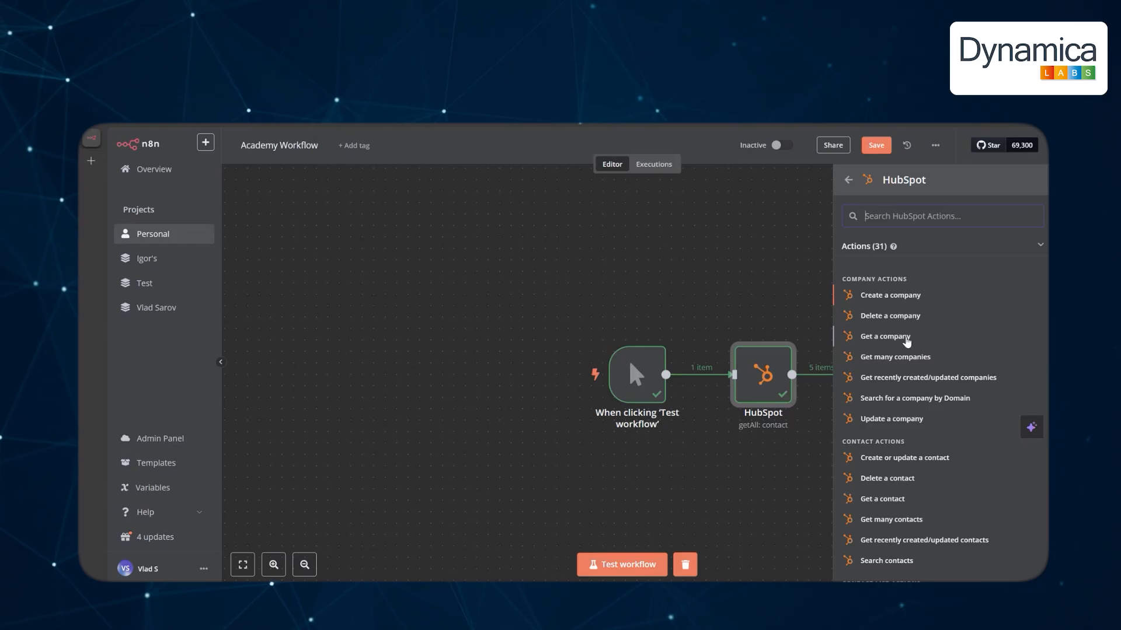
pyautogui.click(905, 338)
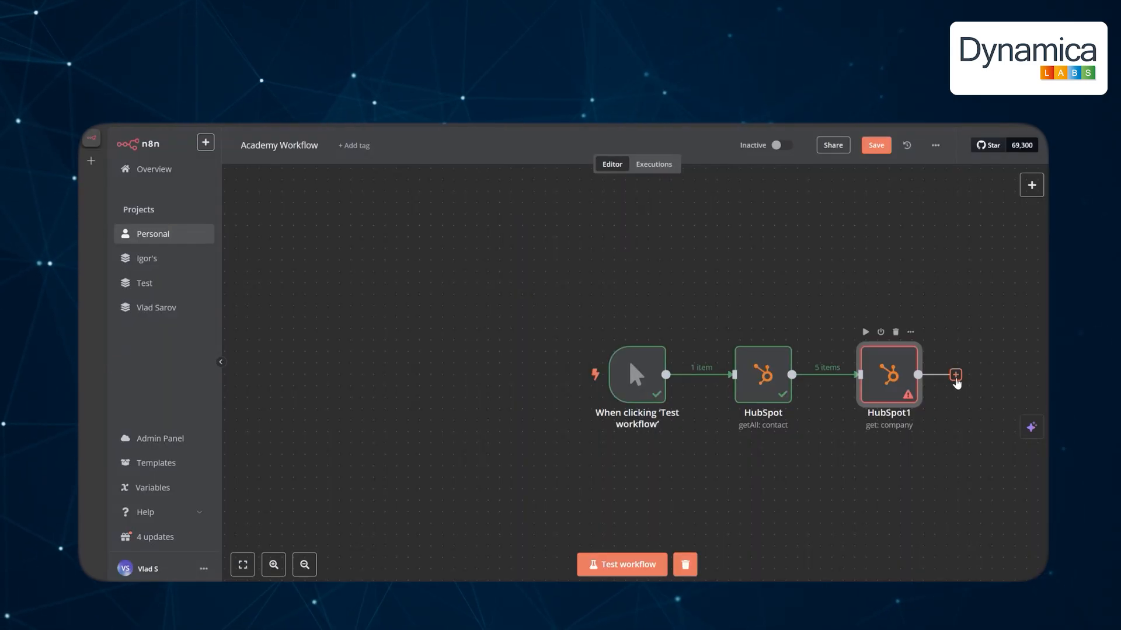
pyautogui.click(956, 378)
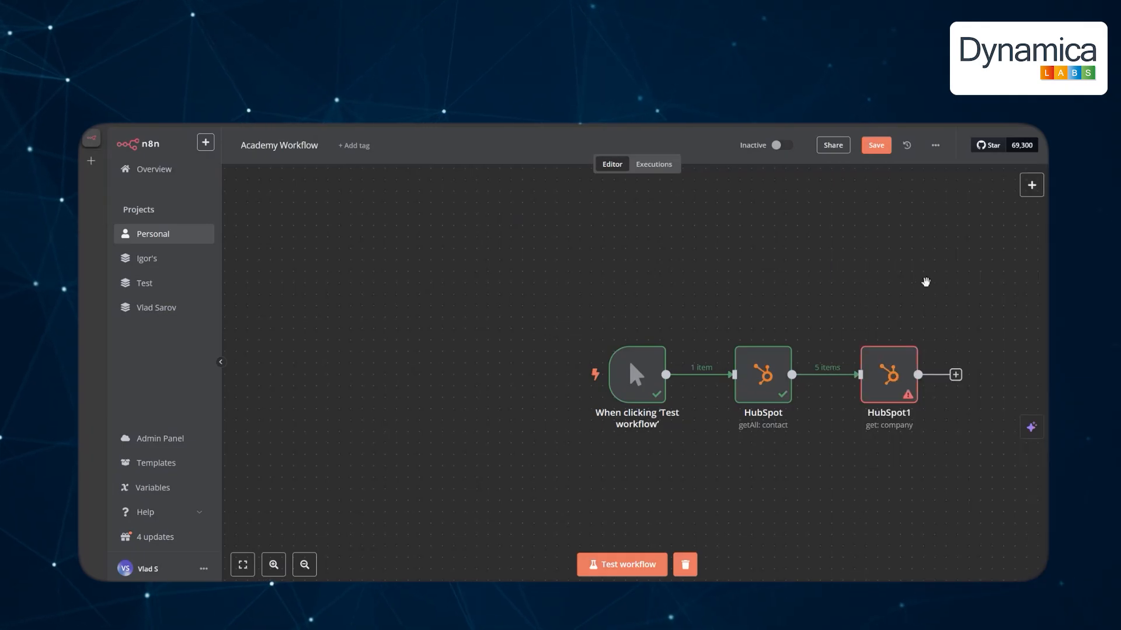
pyautogui.moveTo(923, 280); pyautogui.dragTo(575, 257)
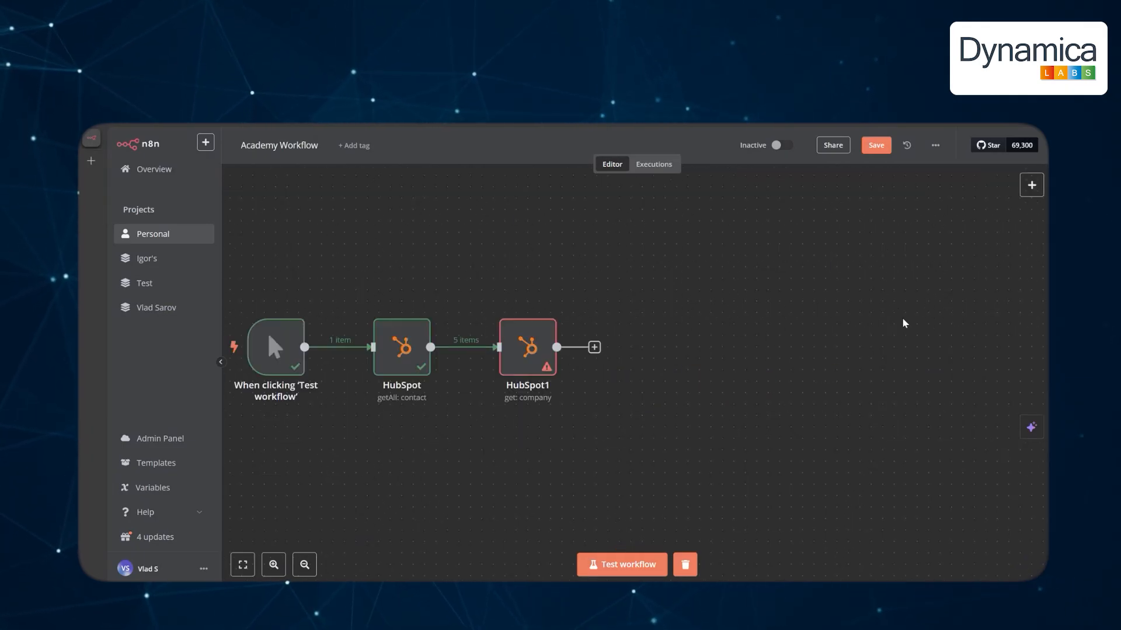
pyautogui.moveTo(1000, 218)
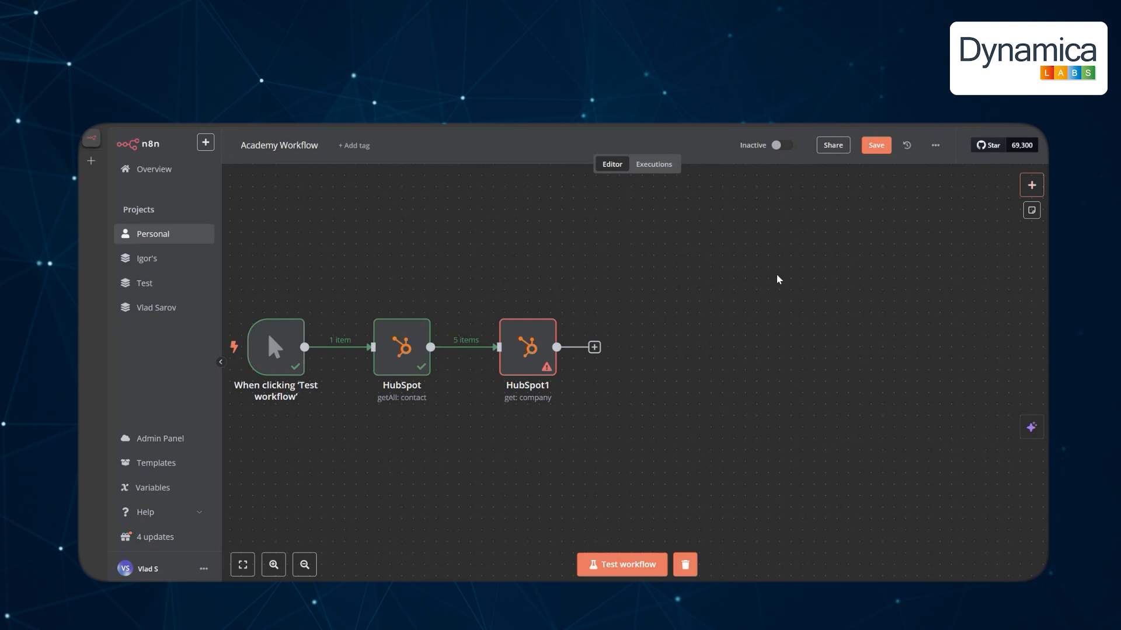
# Open the 'What happens next?' node panel from the canvas + after HubSpot1.
pyautogui.click(459, 348)
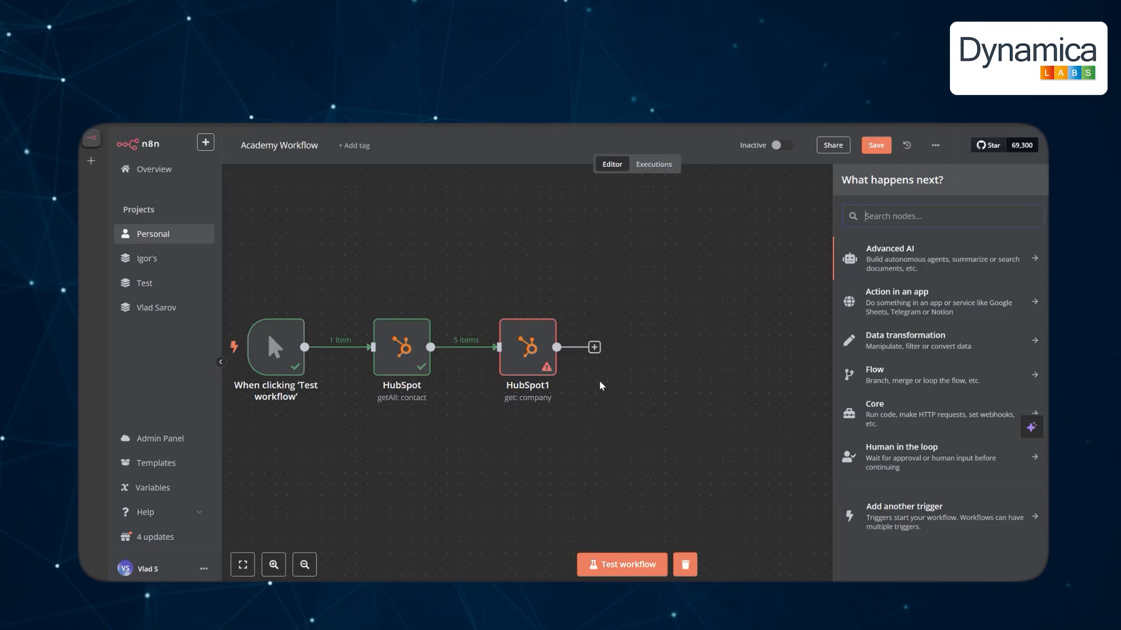
# Set HubSpot1 to get the company By ID from associatedcompanyid.value, test it, and view the 5 companies.
pyautogui.doubleClick(534, 353)
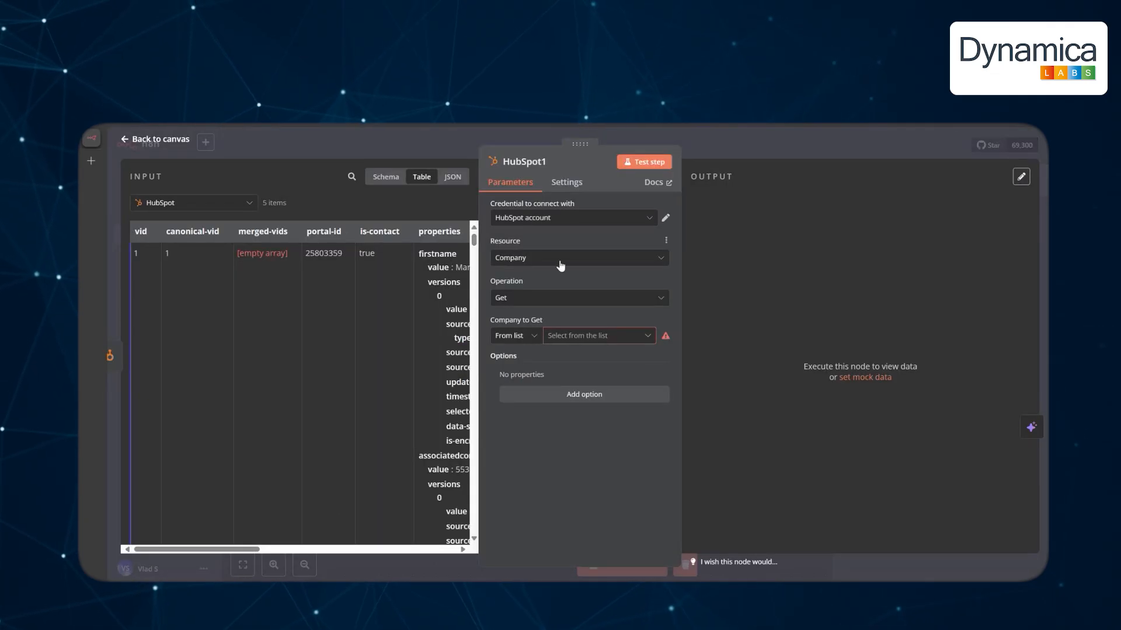
pyautogui.click(514, 336)
pyautogui.click(519, 384)
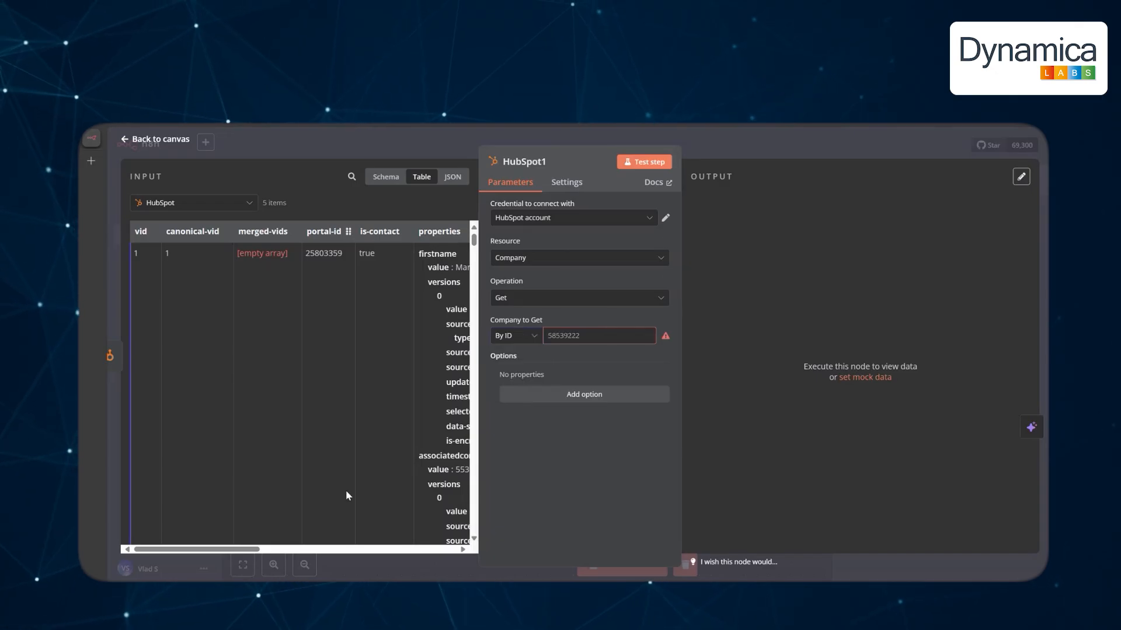
pyautogui.moveTo(246, 550); pyautogui.dragTo(338, 553)
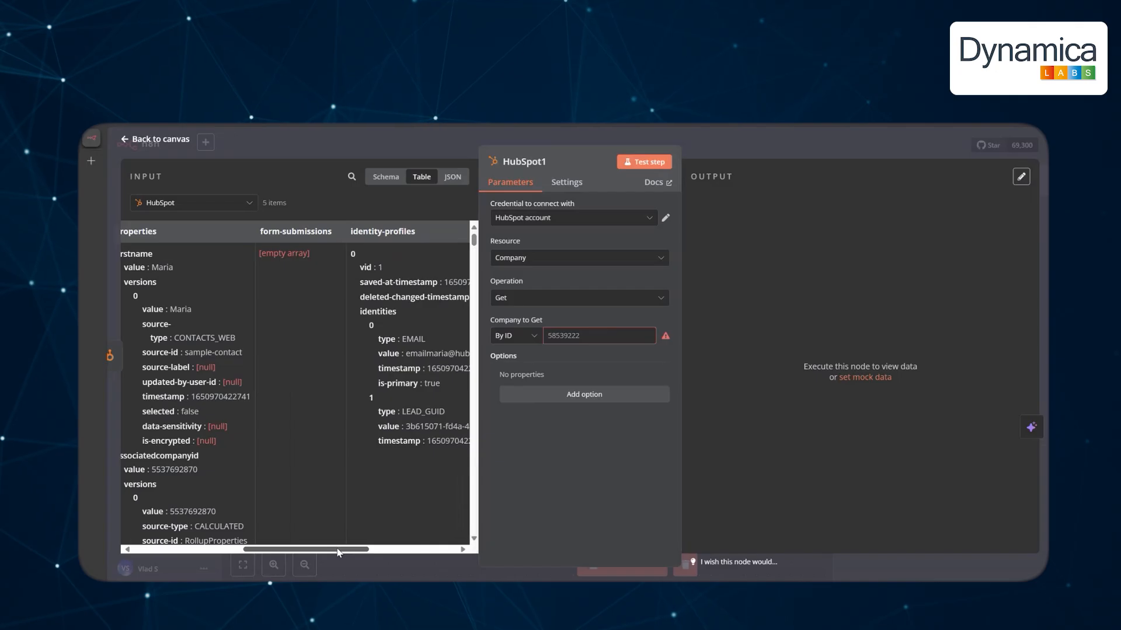
pyautogui.moveTo(241, 355); pyautogui.dragTo(607, 337)
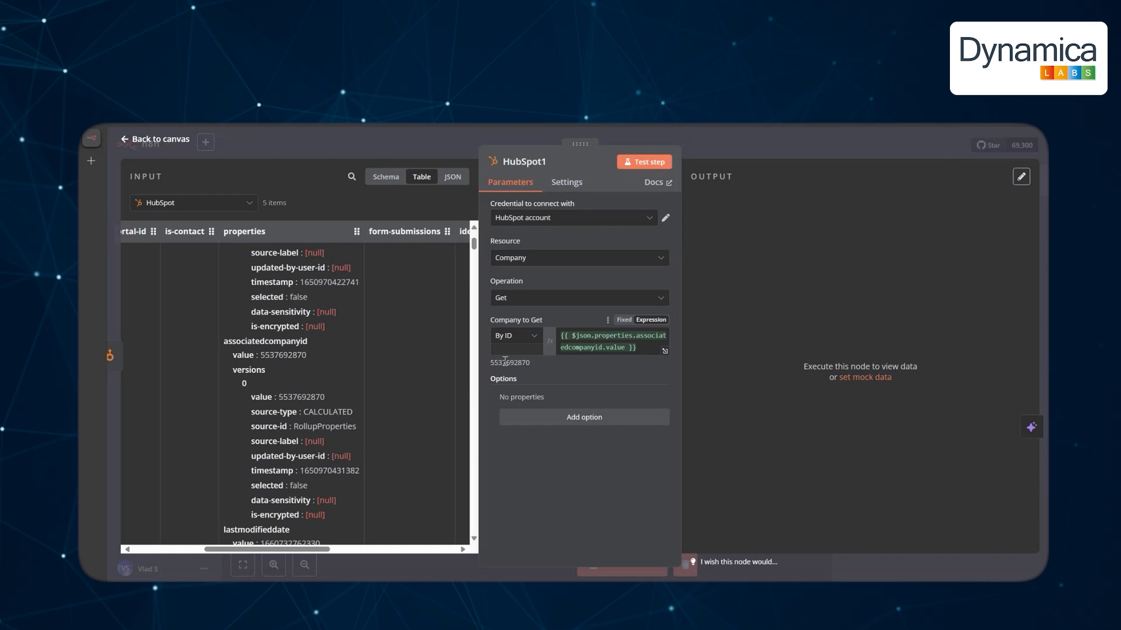
pyautogui.click(651, 163)
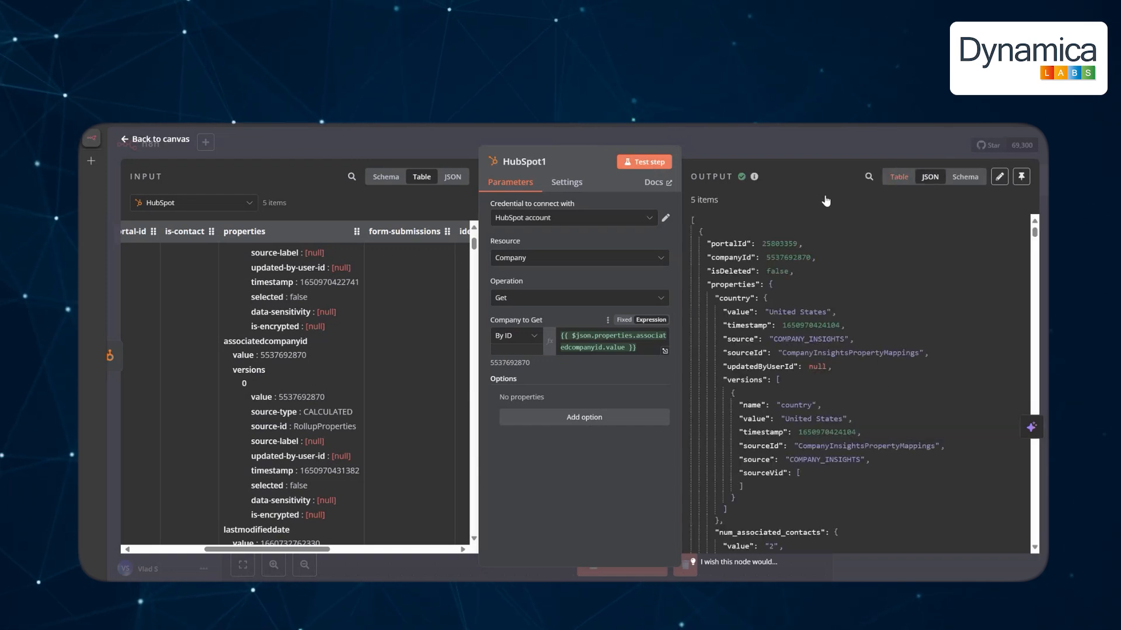
pyautogui.click(899, 176)
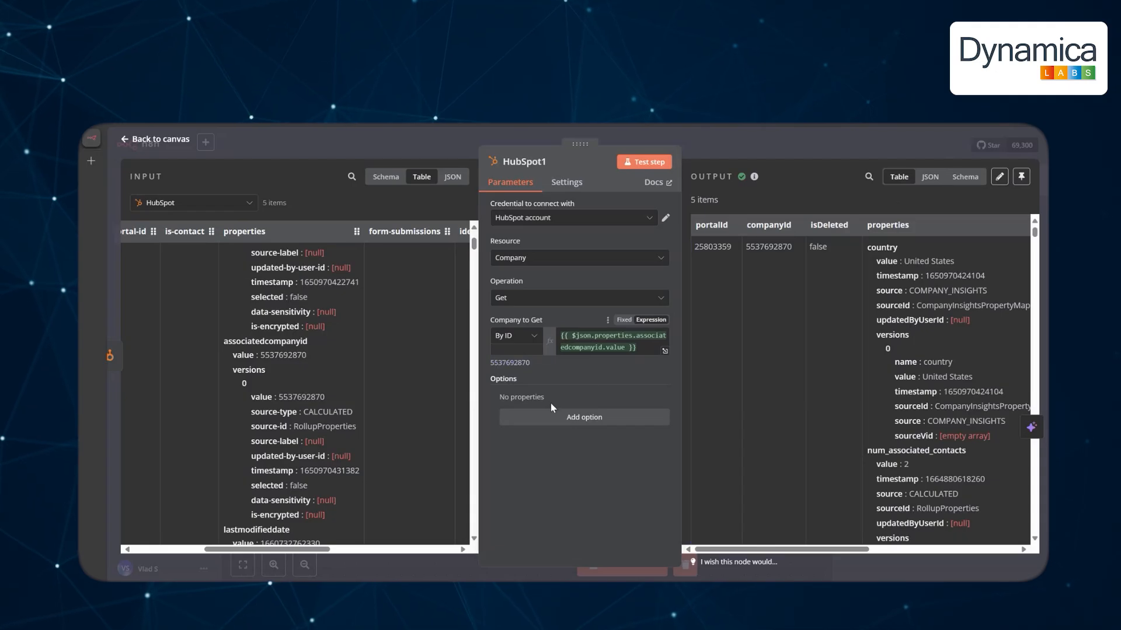
pyautogui.click(176, 140)
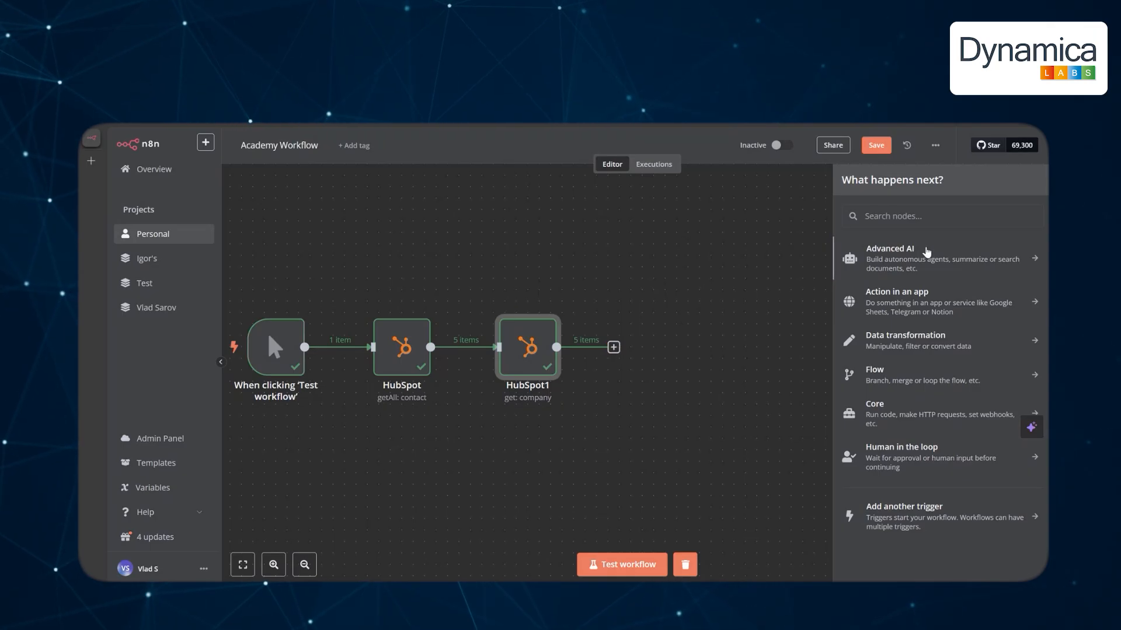
# Add an AI Agent node from Advanced AI and attach an OpenAI Chat Model to it.
pyautogui.click(927, 251)
pyautogui.click(922, 328)
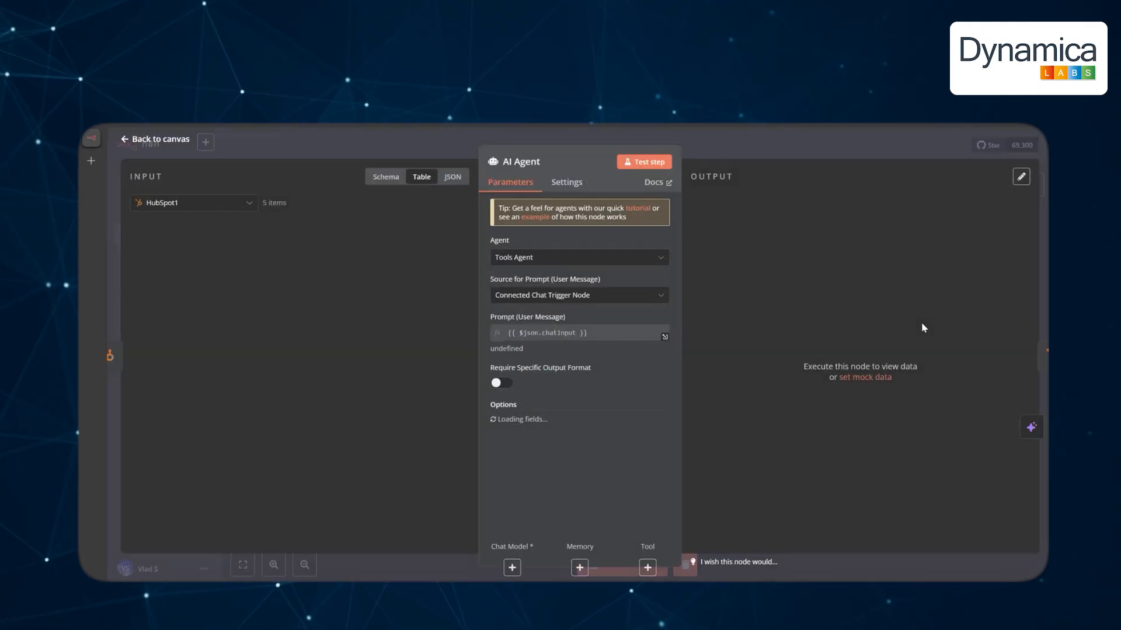
pyautogui.click(513, 566)
pyautogui.scroll(-2, 905, 547)
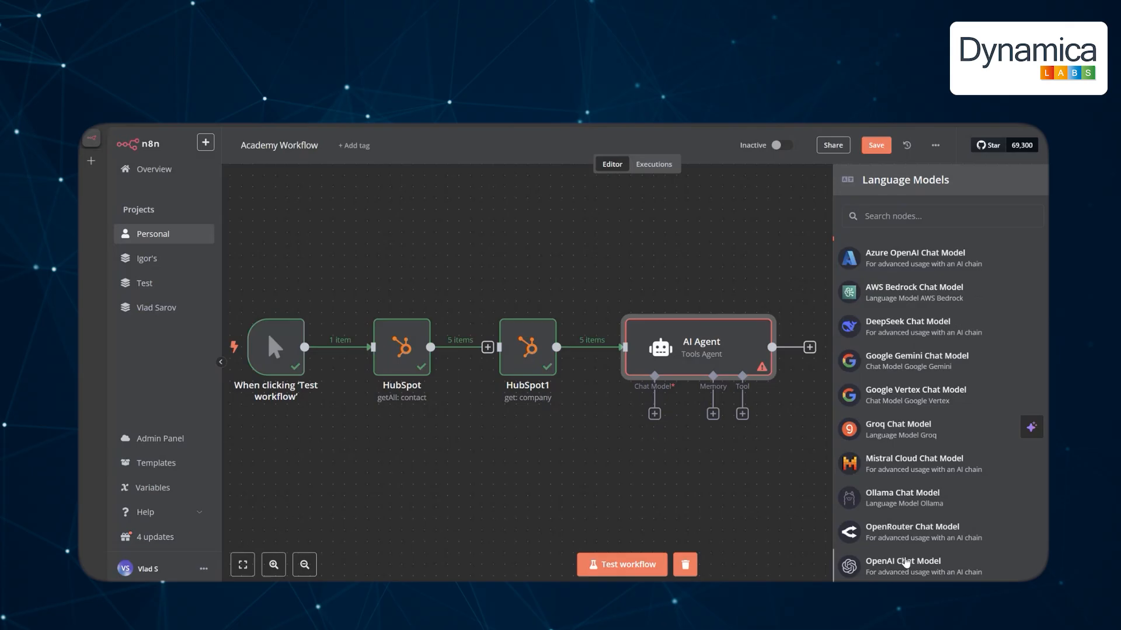
pyautogui.click(905, 548)
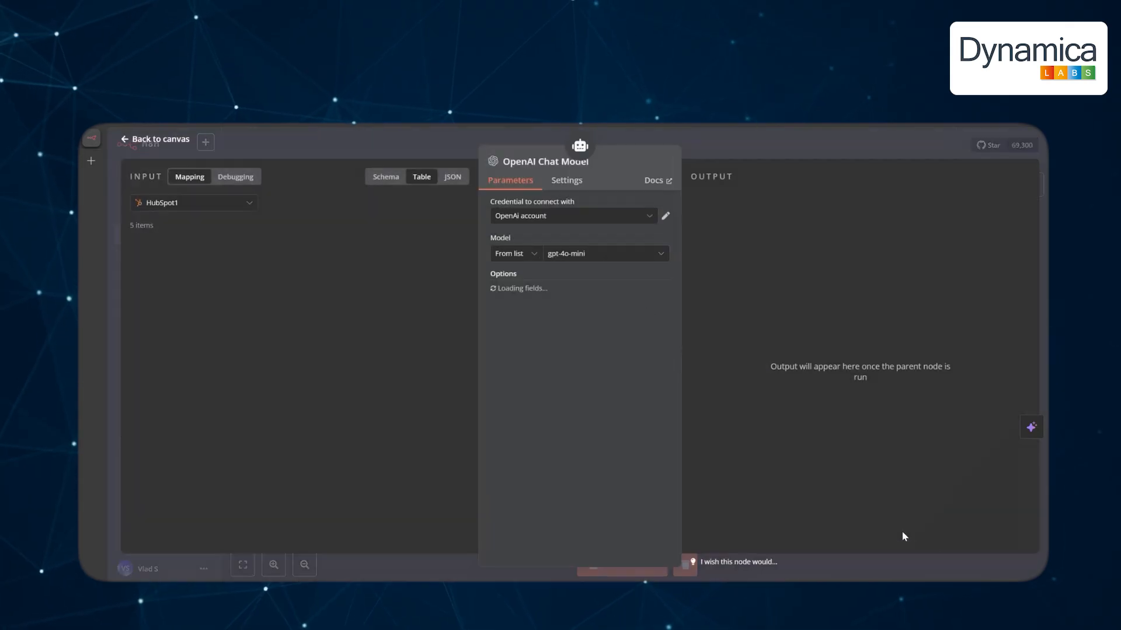
# Browse the OpenAI model list and use gpt-4o-mini as the chat model.
pyautogui.click(592, 259)
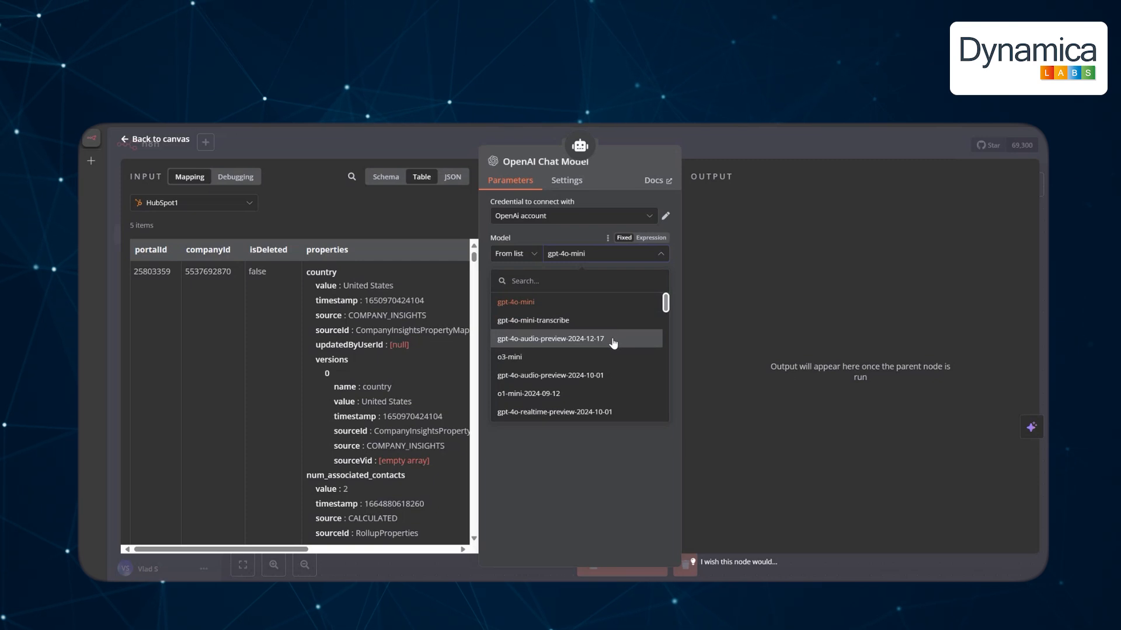
pyautogui.scroll(-5, 607, 365)
pyautogui.scroll(-6, 607, 369)
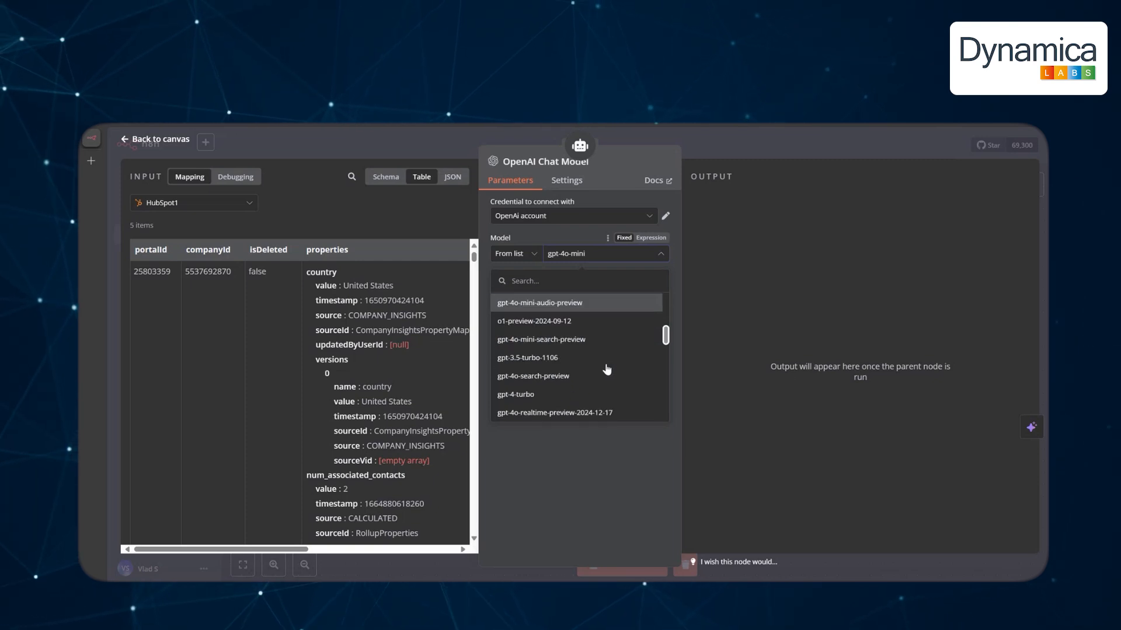
pyautogui.scroll(-6, 607, 369)
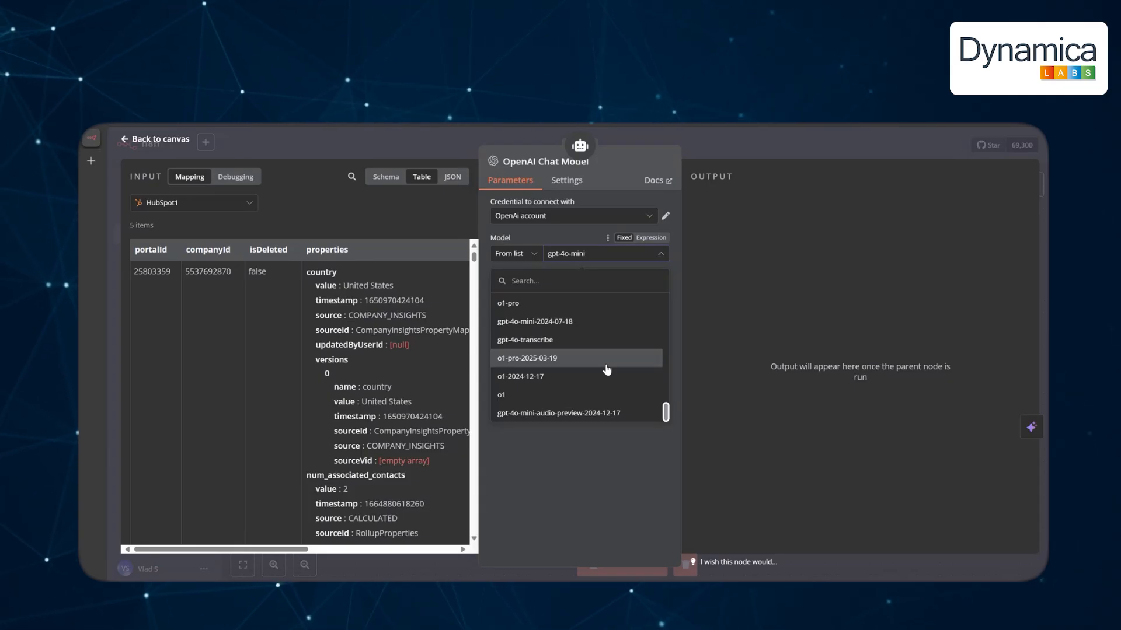
pyautogui.scroll(8, 607, 369)
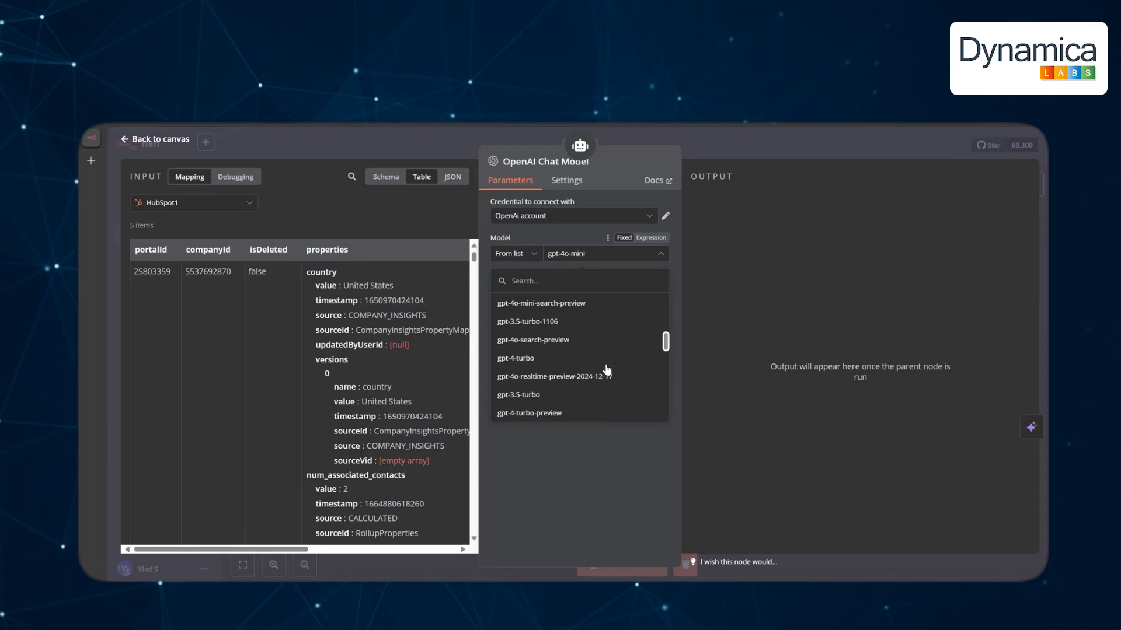
pyautogui.scroll(6, 607, 369)
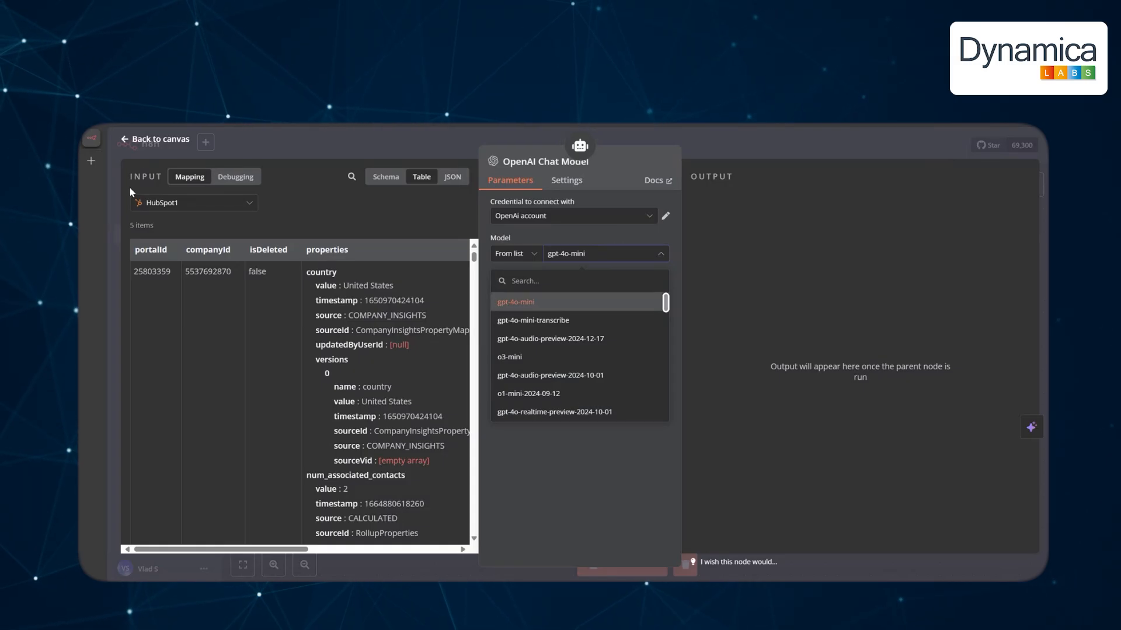
# Set the AI Agent's prompt source to 'Define below' and paste in the introduction-email prompt.
pyautogui.click(249, 204)
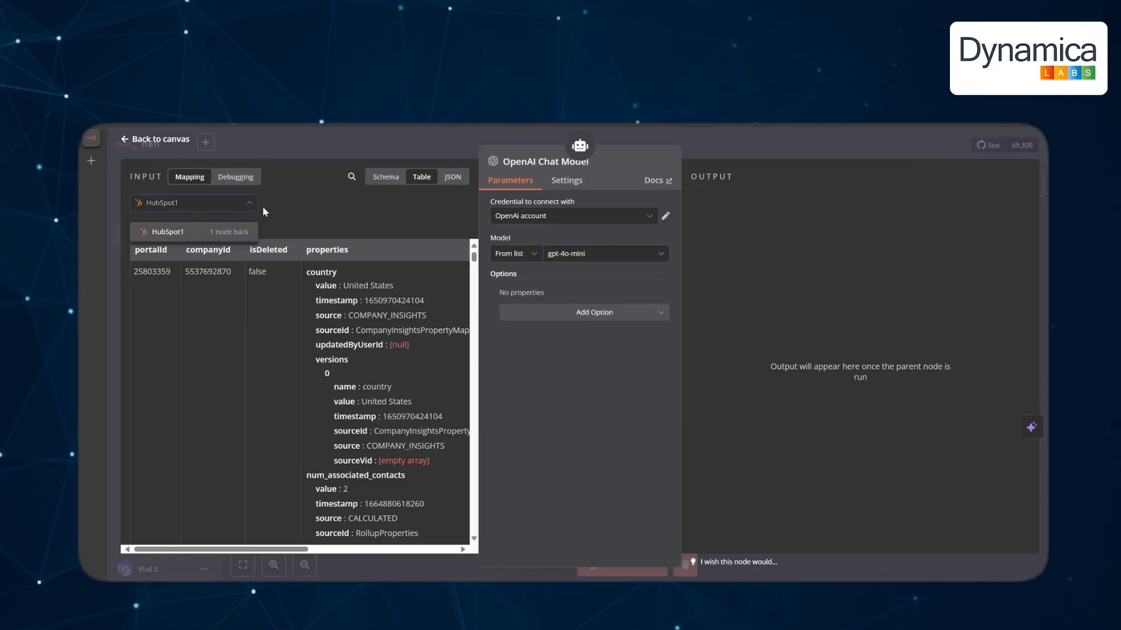
pyautogui.click(189, 233)
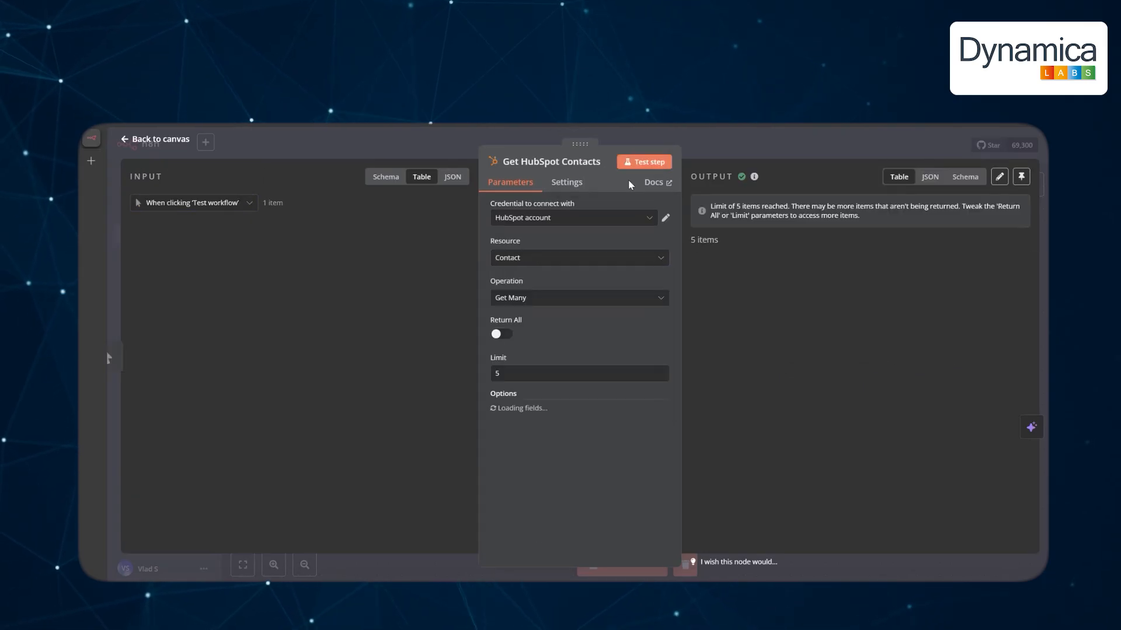
pyautogui.click(162, 139)
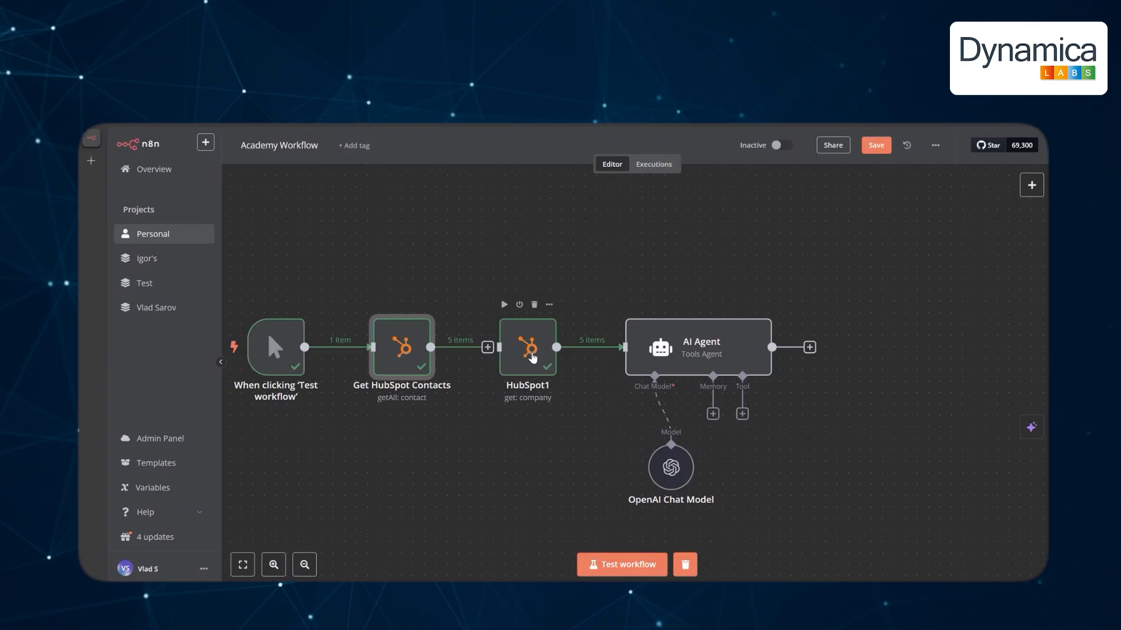
pyautogui.doubleClick(648, 338)
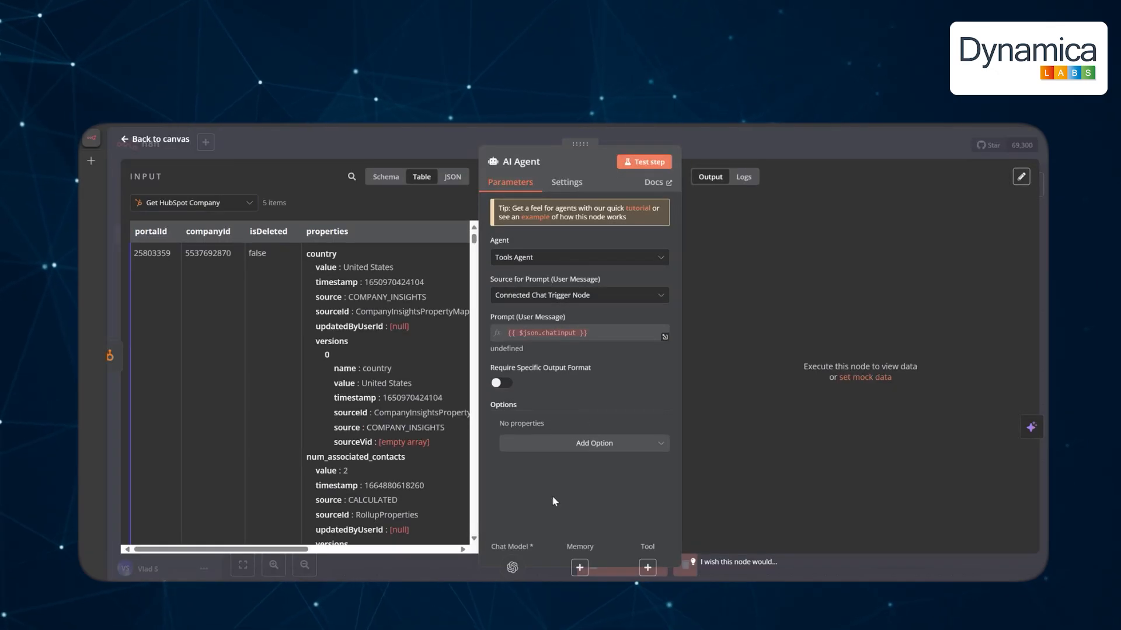
pyautogui.click(583, 295)
pyautogui.click(546, 344)
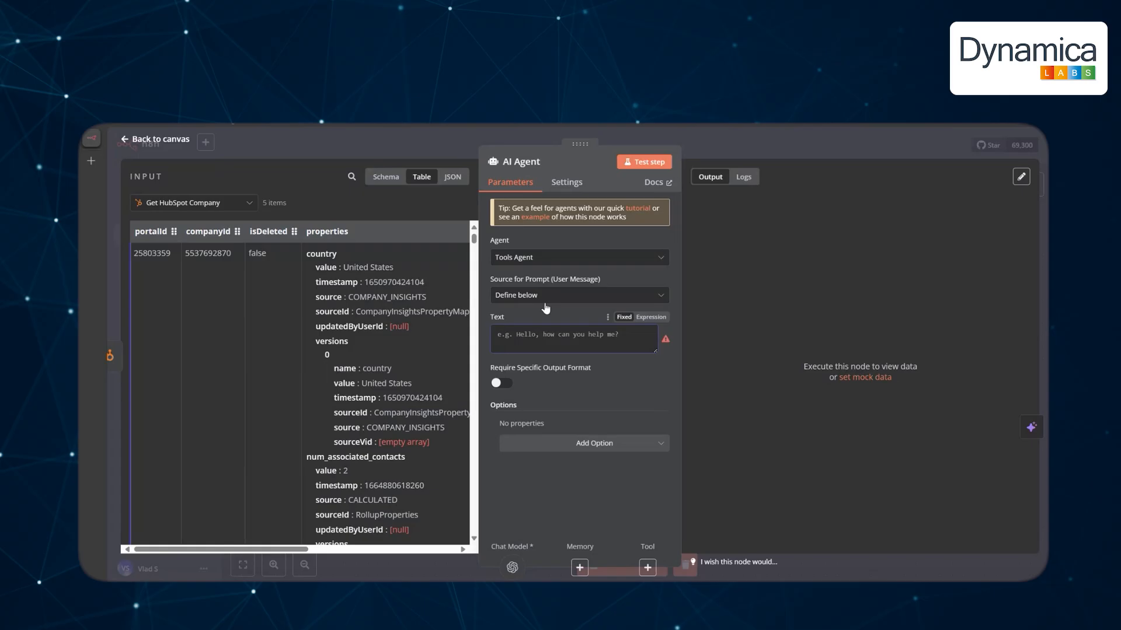
pyautogui.click(545, 328)
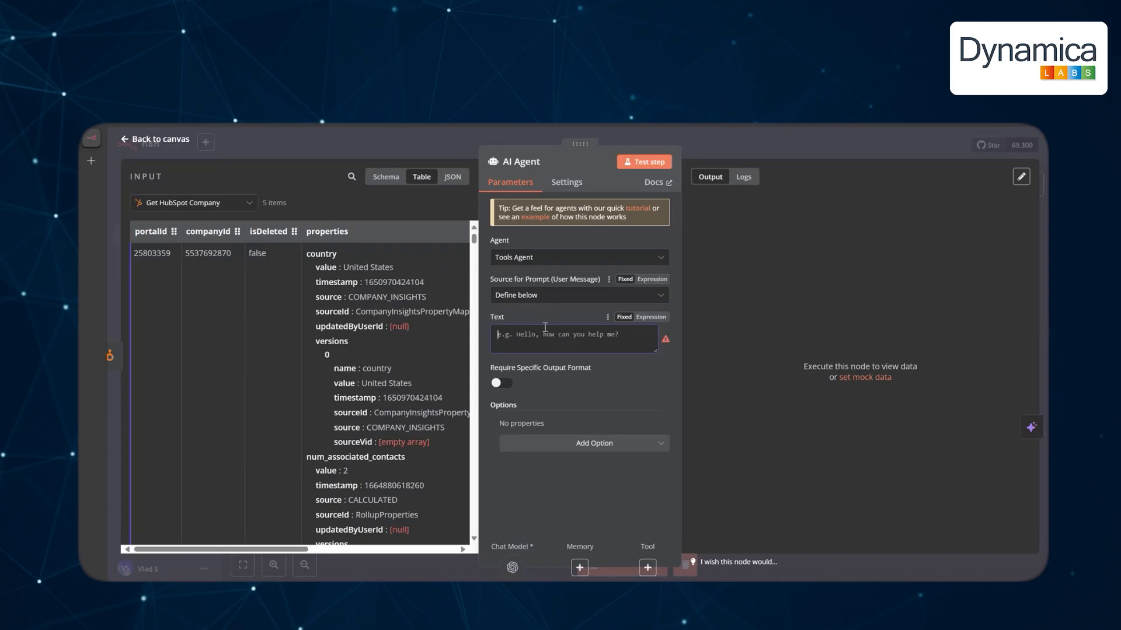
pyautogui.write('You will write up an introduction email to   at {{ $json.properties.name.value }} Using their industry {{ $json.properties.industry.value }} detrmine persona from Google Table - and write an introduction email. Keep body only (exclude any subject, description of what you do, header, footer)')
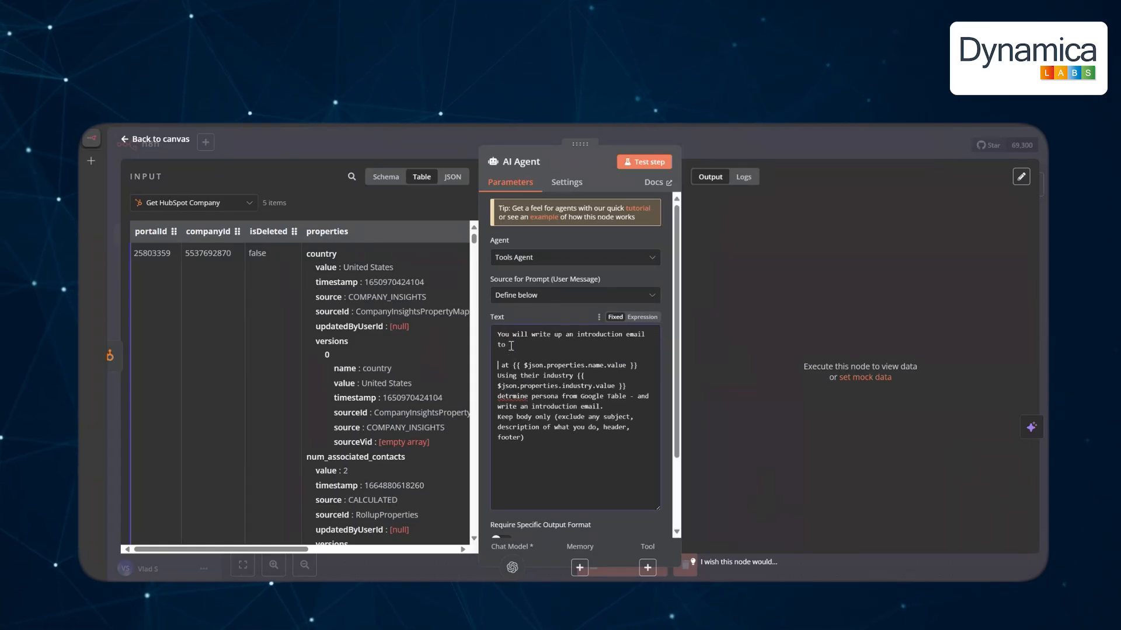
# Remove the company name and industry expressions from the prompt and prefix it with '1. '.
pyautogui.moveTo(513, 365); pyautogui.dragTo(645, 366)
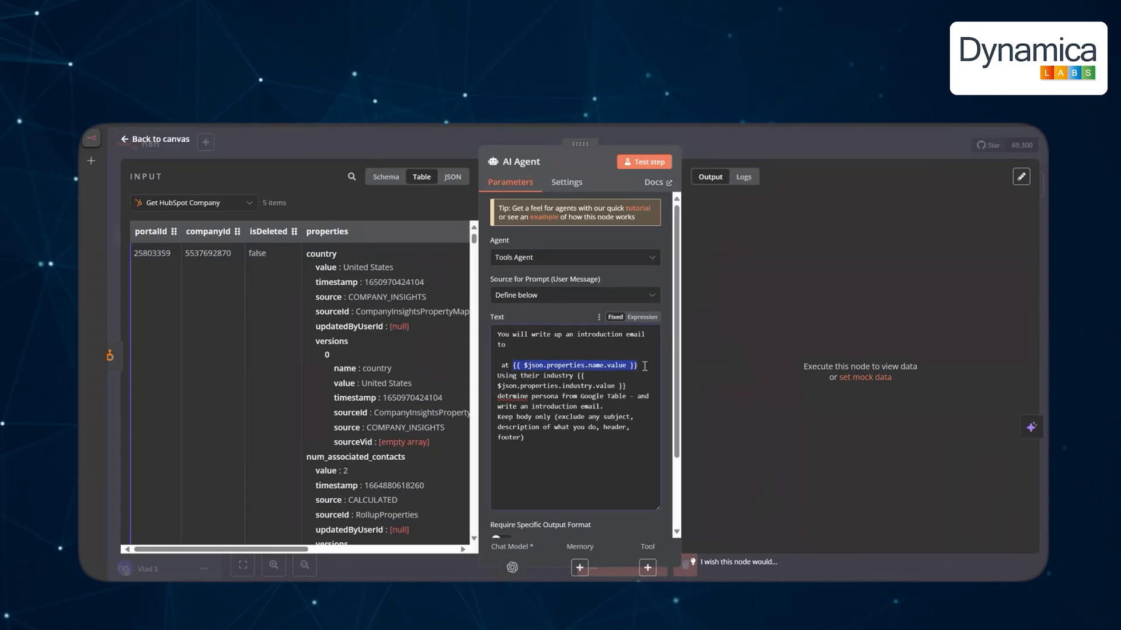
pyautogui.press('BackSpace')
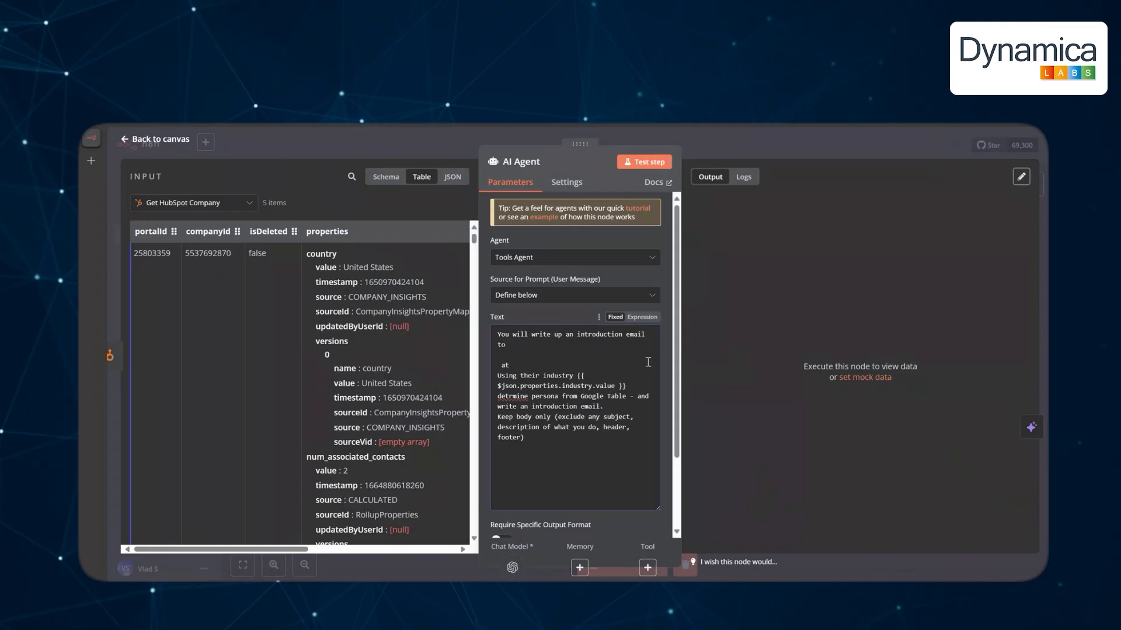
pyautogui.moveTo(577, 376); pyautogui.dragTo(629, 386)
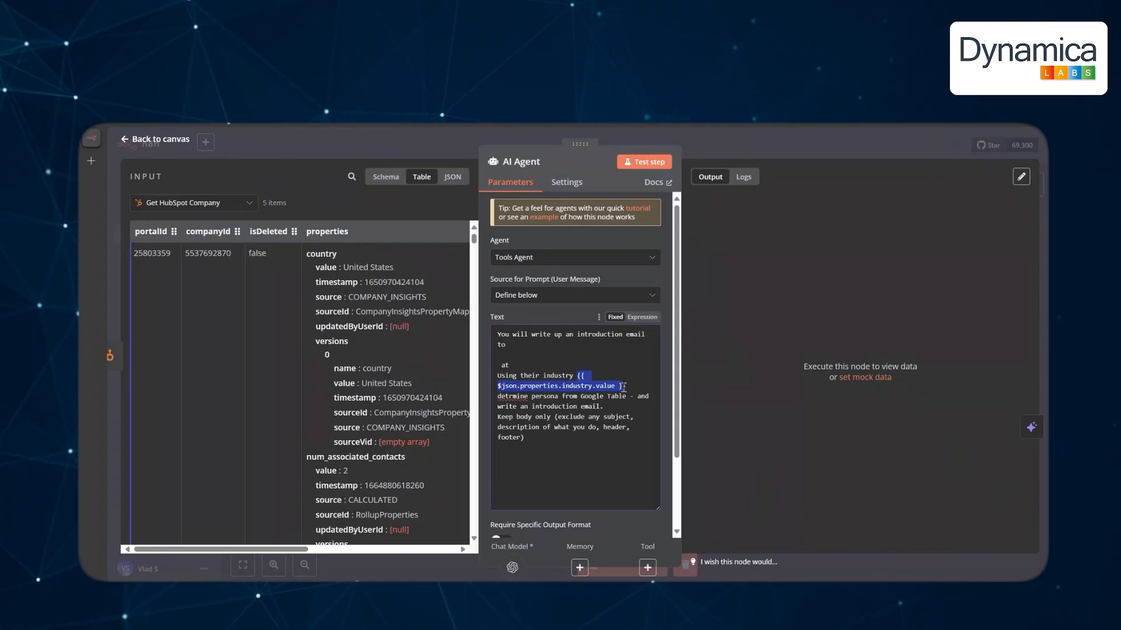
pyautogui.press('BackSpace')
pyautogui.write('D')
pyautogui.press('Up')
pyautogui.press('Up')
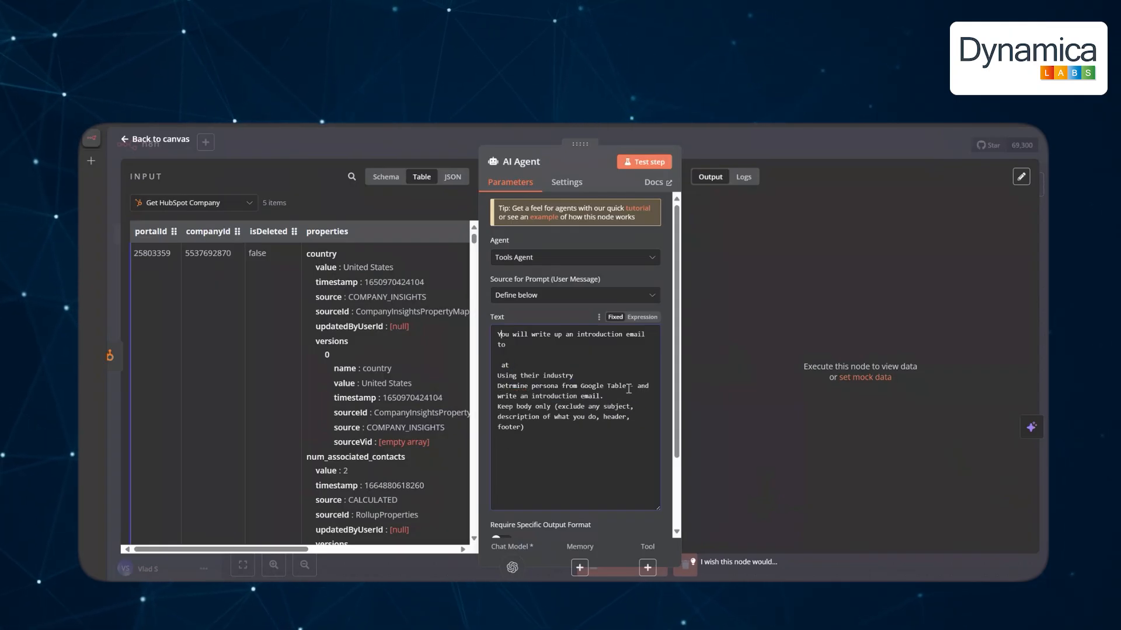
pyautogui.write('1.')
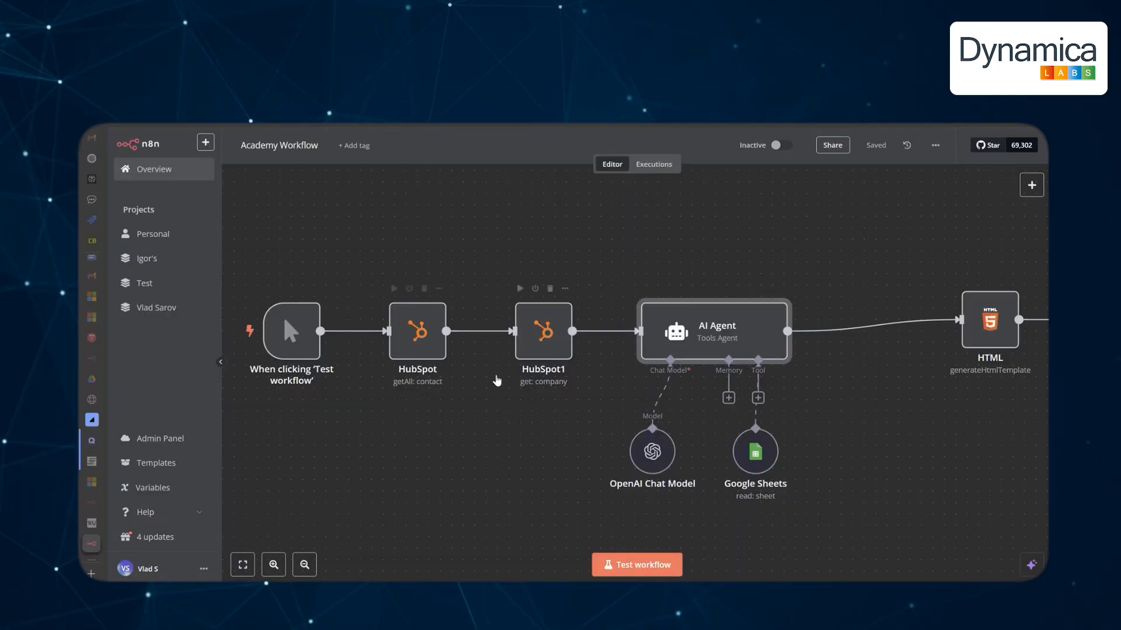
# Execute the HubSpot contacts and HubSpot1 company steps from the canvas.
pyautogui.doubleClick(708, 328)
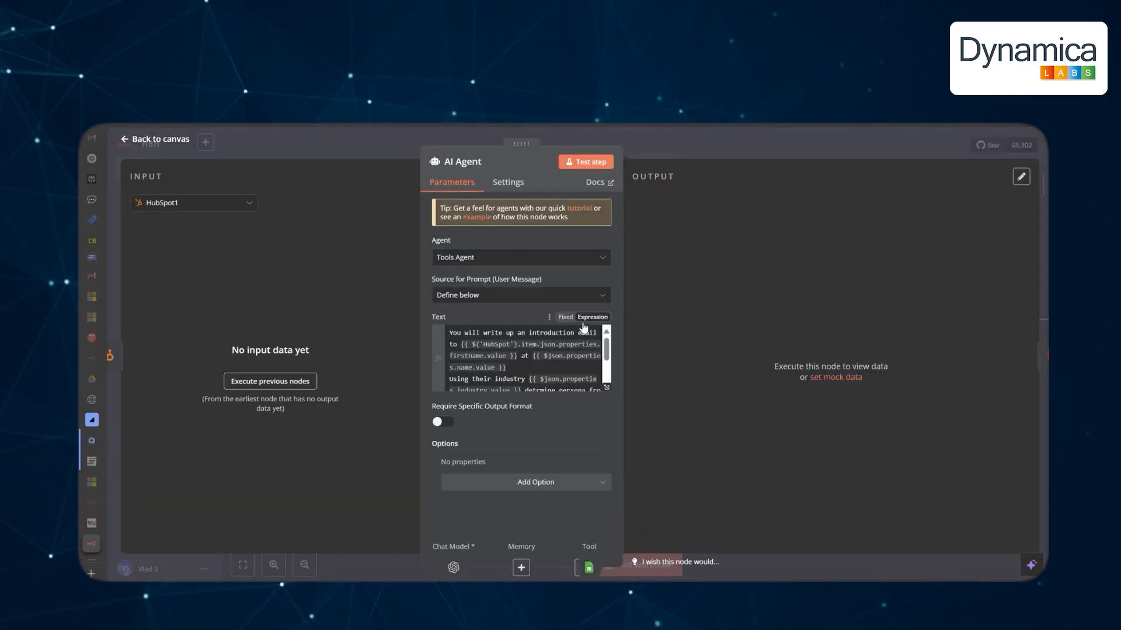
pyautogui.click(132, 138)
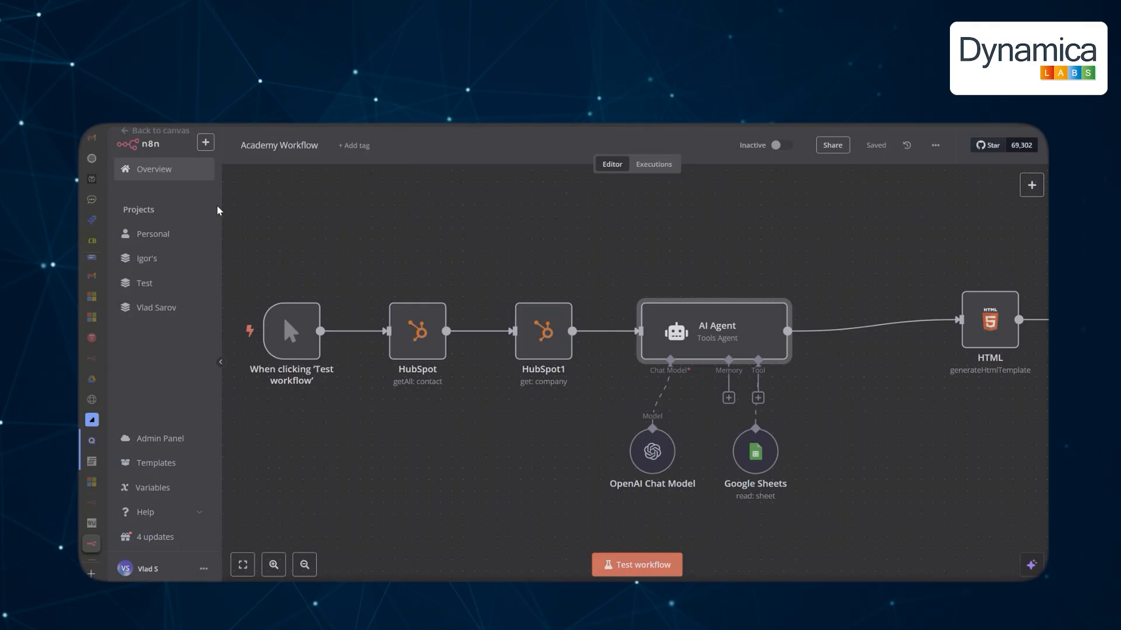
pyautogui.click(395, 290)
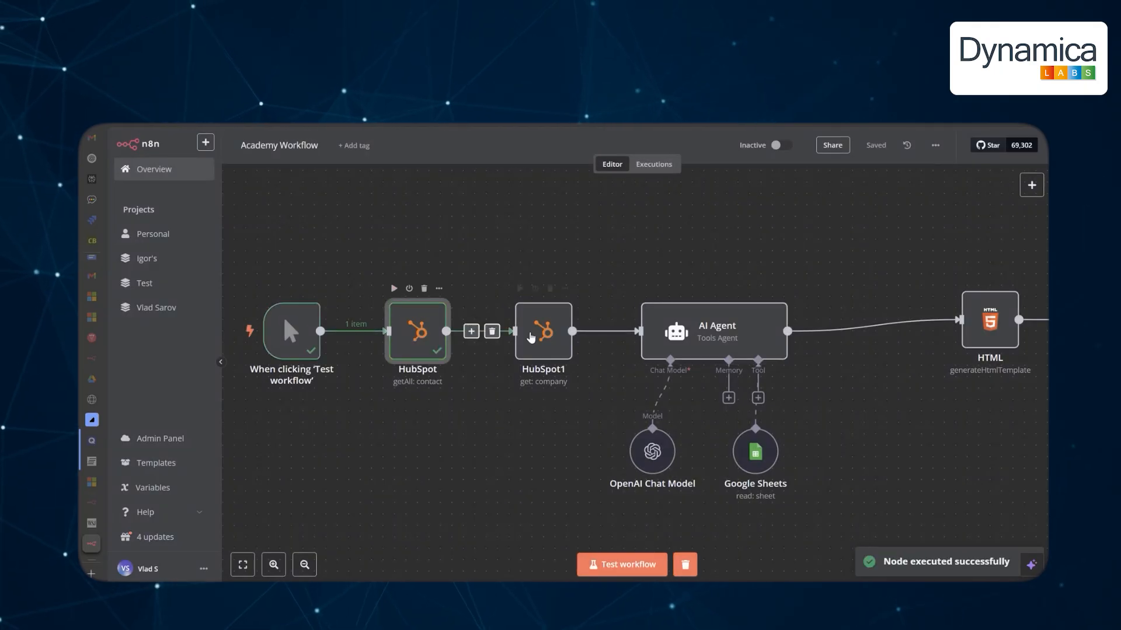
pyautogui.click(520, 288)
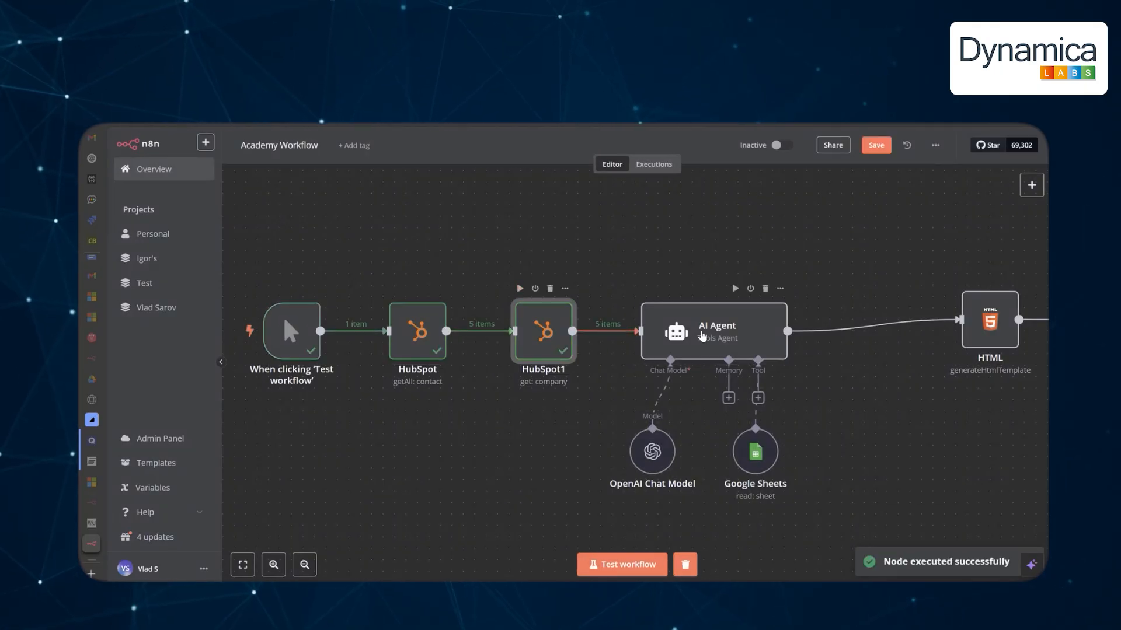
# Check in the AI Agent's expression editor that the prompt resolves with first name, company and industry.
pyautogui.doubleClick(708, 327)
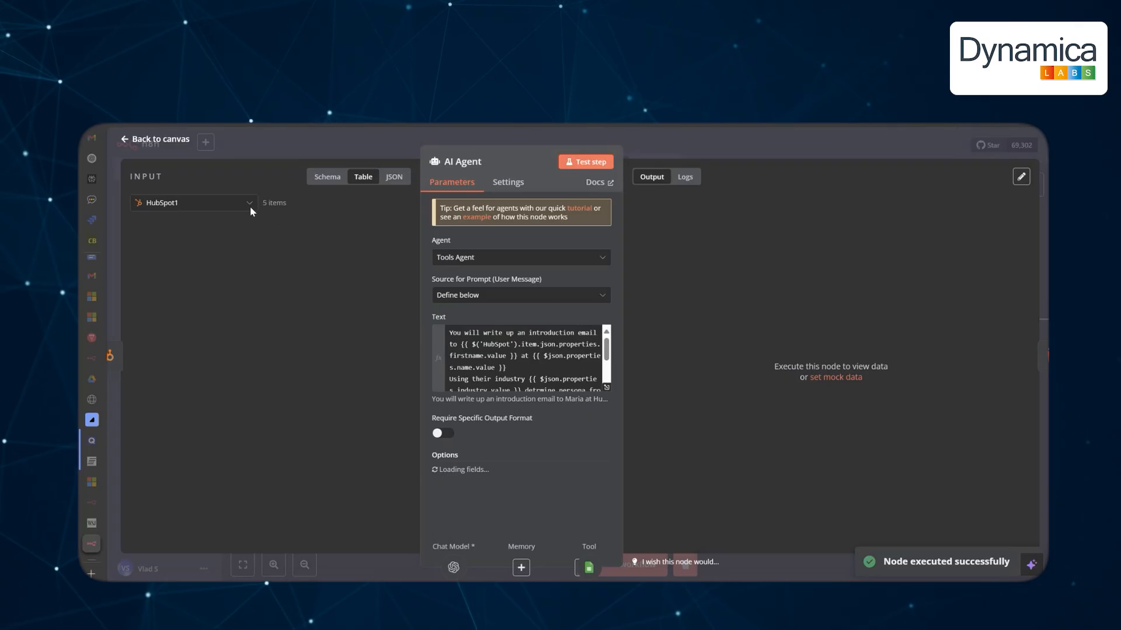
pyautogui.scroll(-5, 328, 309)
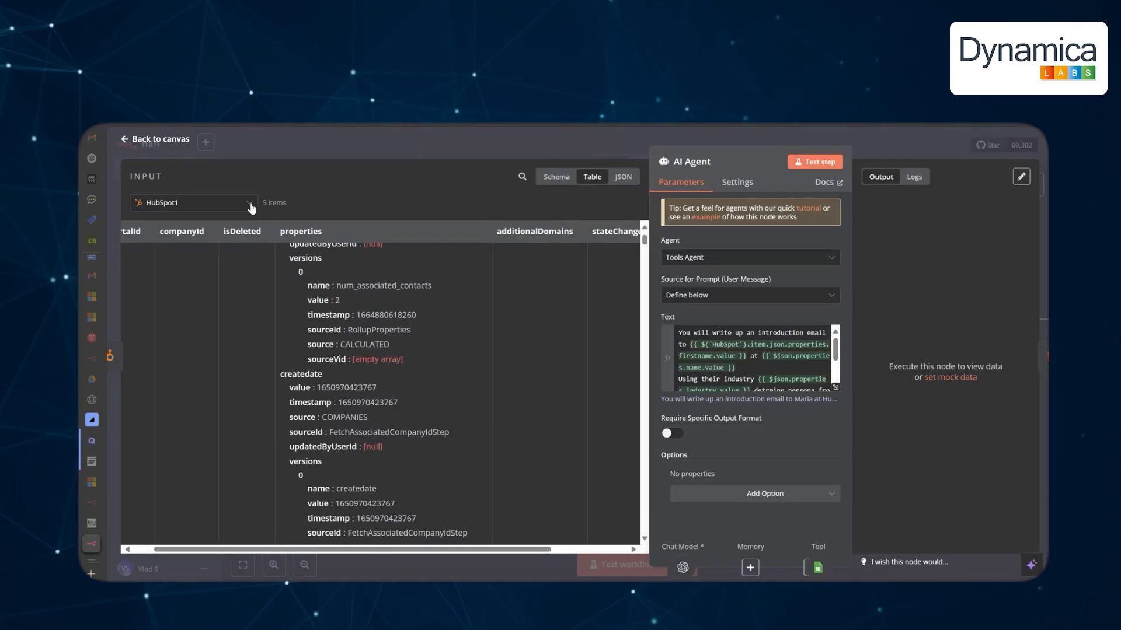
pyautogui.click(754, 345)
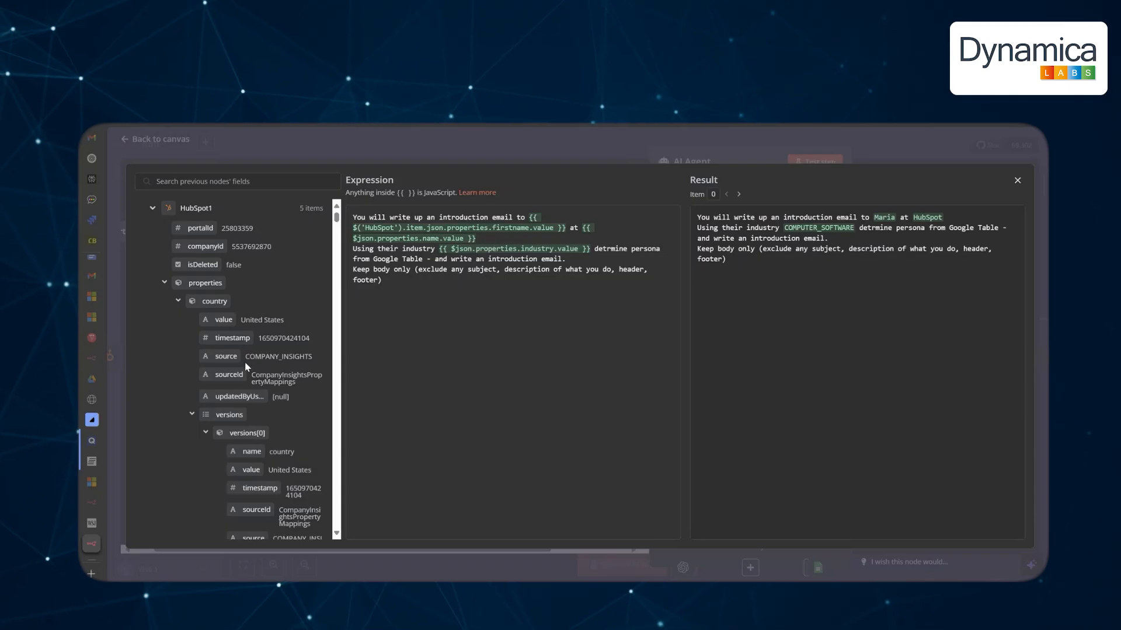
pyautogui.scroll(-2, 245, 366)
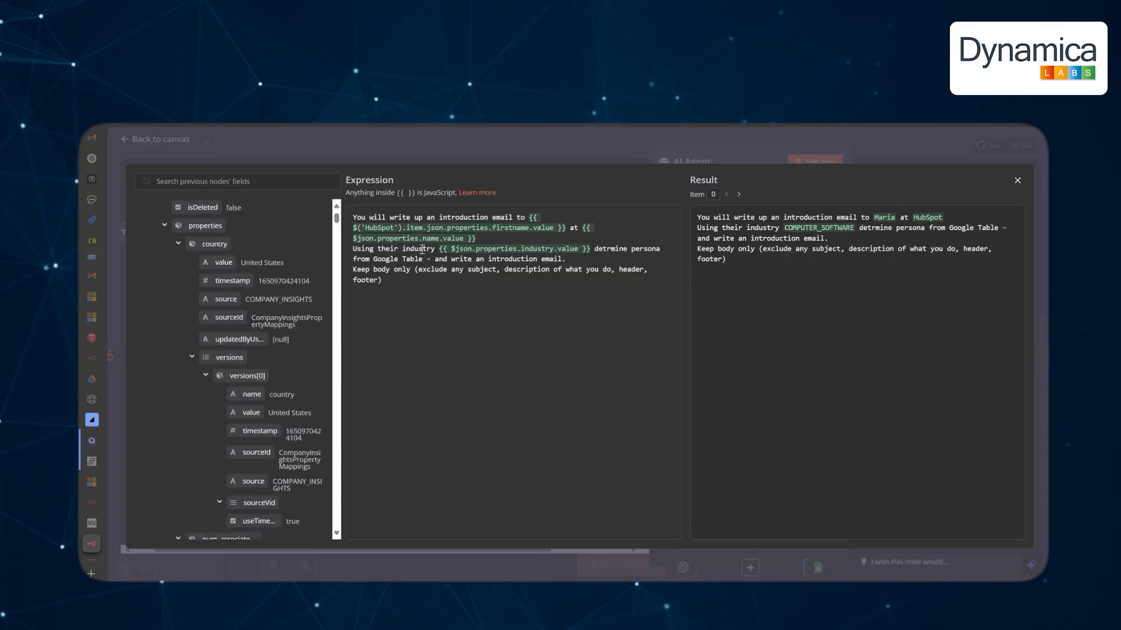
pyautogui.scroll(-4, 251, 374)
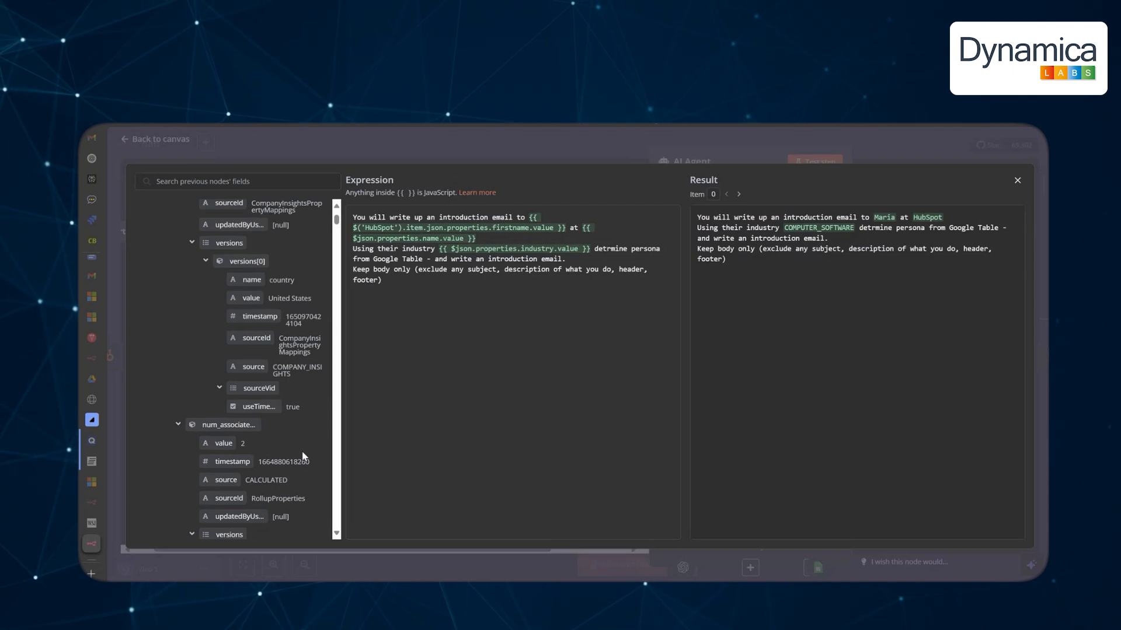
pyautogui.scroll(-15, 295, 461)
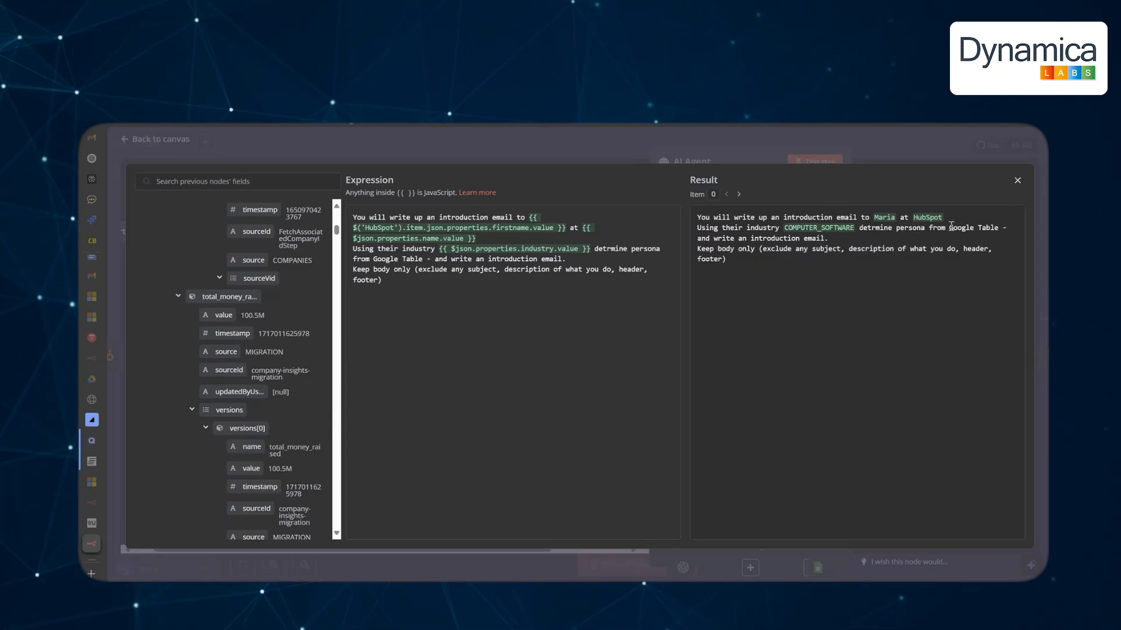
pyautogui.click(1017, 183)
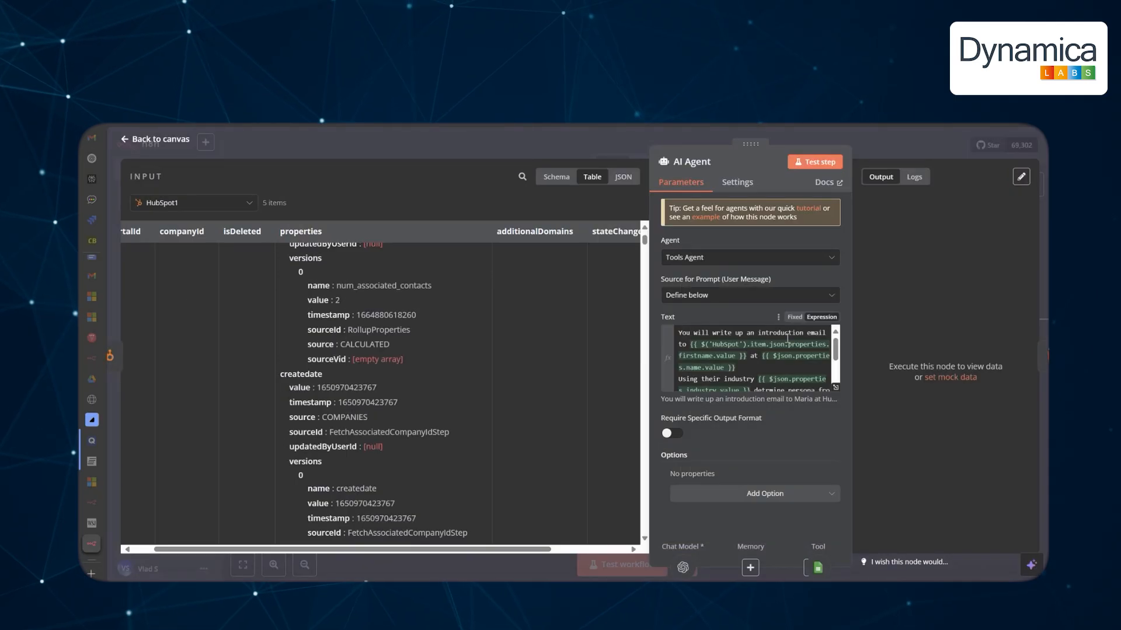
# Show the Google Maps personas sheet, select cell B3, and scroll through the persona JTBD rows.
pyautogui.click(158, 140)
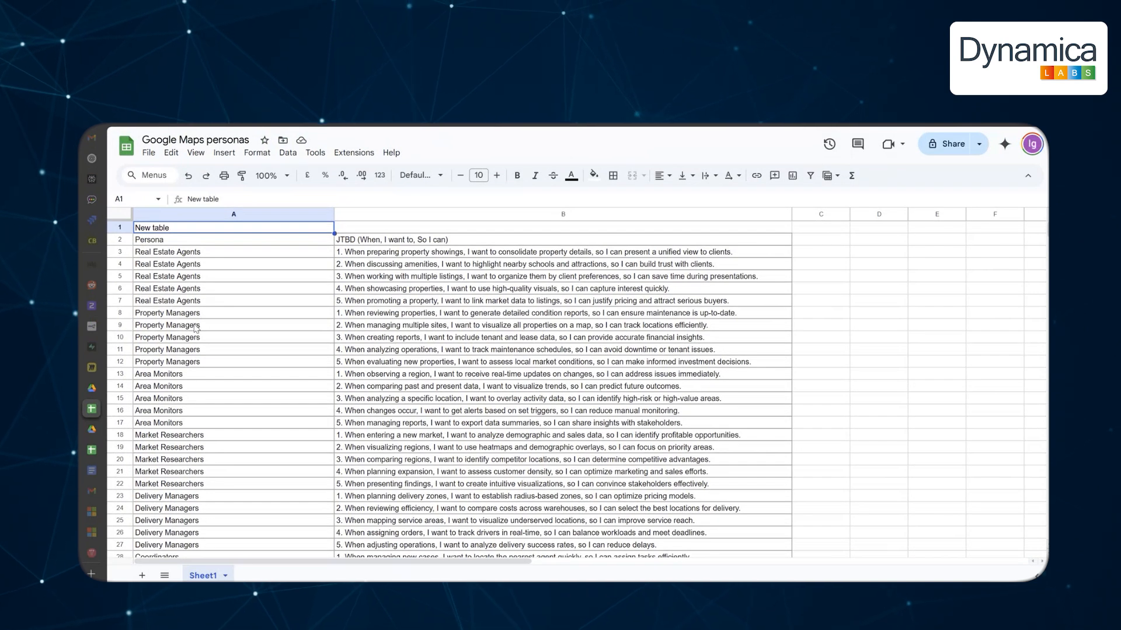
pyautogui.click(357, 254)
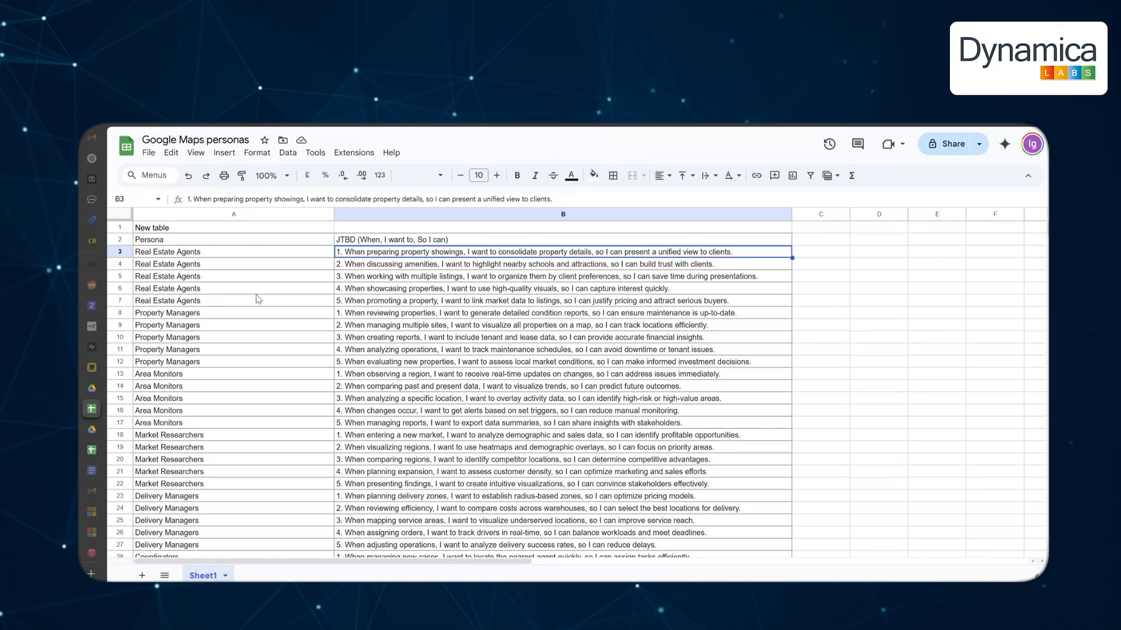
pyautogui.scroll(-10, 260, 276)
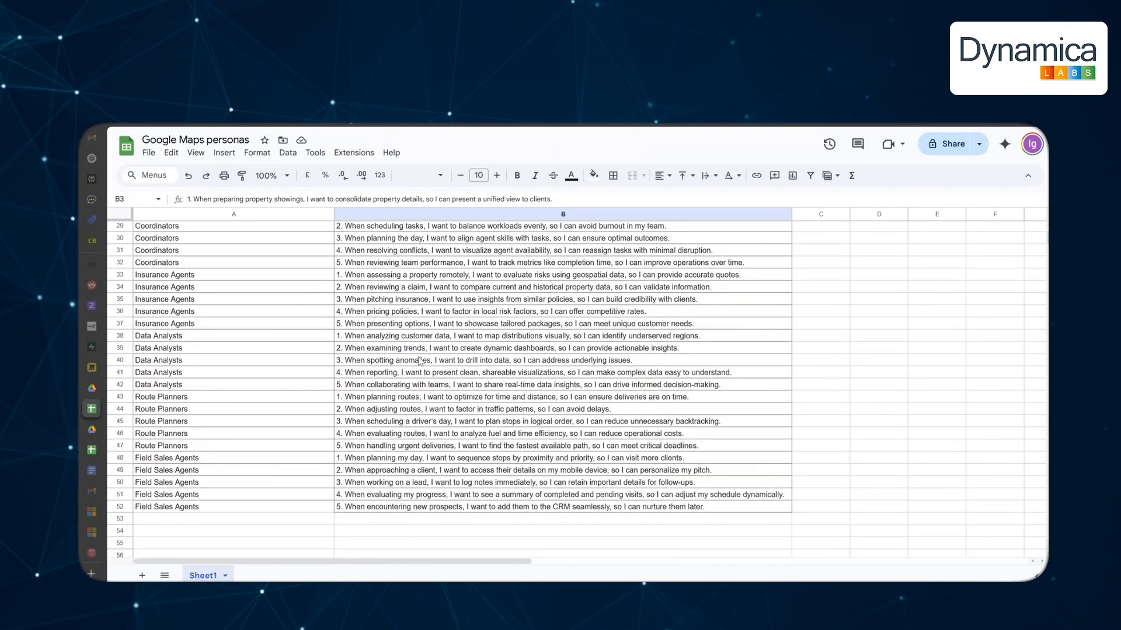
pyautogui.scroll(10, 419, 360)
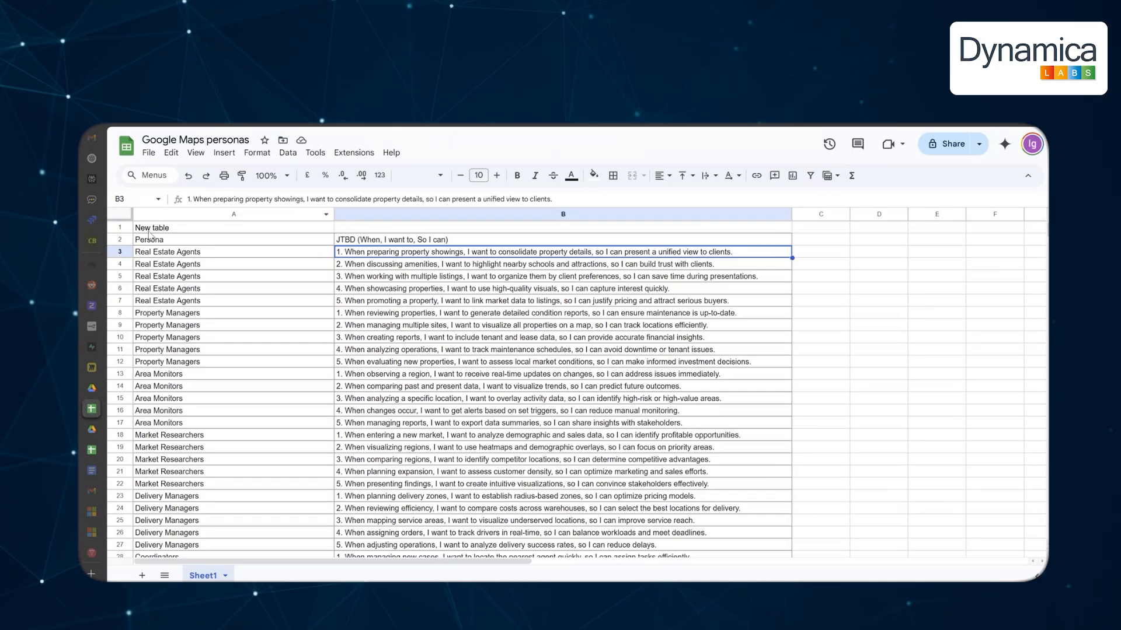
# Glance at the Google Maps personas file details in Drive, then run the AI Agent on 5 items.
pyautogui.hotkey('ctrl', 'shift', 'Tab')
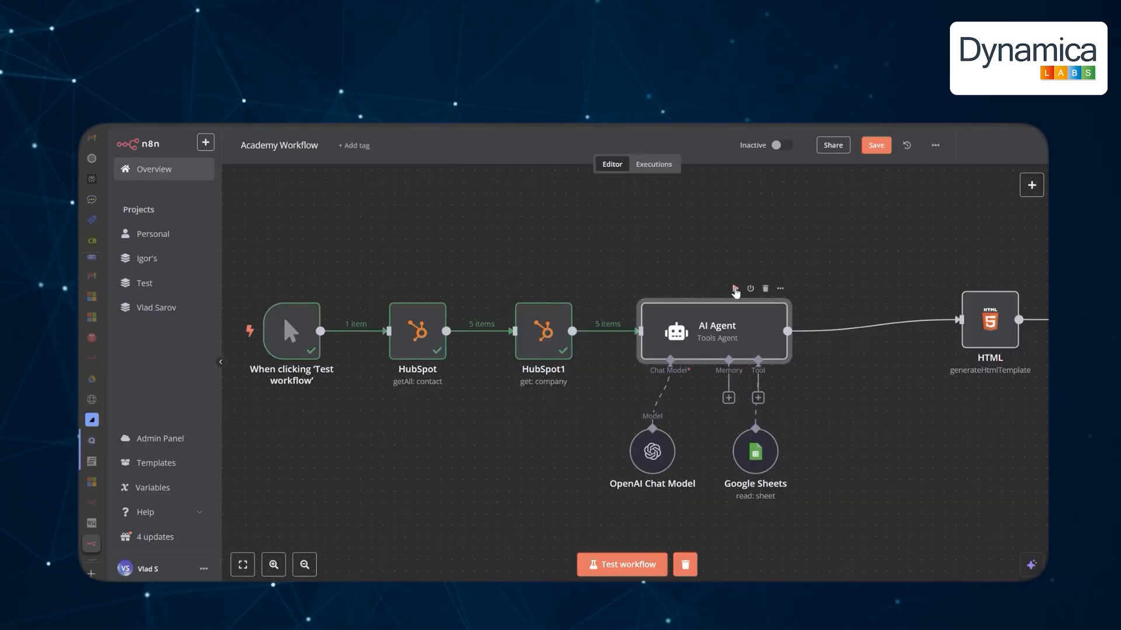
pyautogui.click(735, 289)
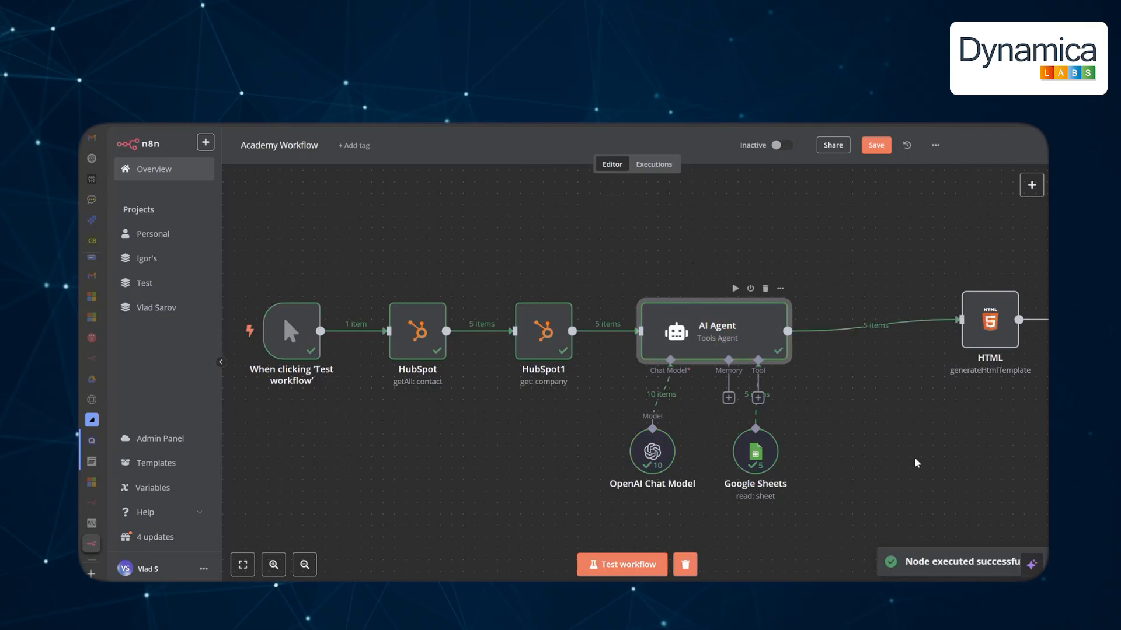
# Run the HTML template step to render the AI-written emails.
pyautogui.moveTo(920, 460); pyautogui.dragTo(767, 445)
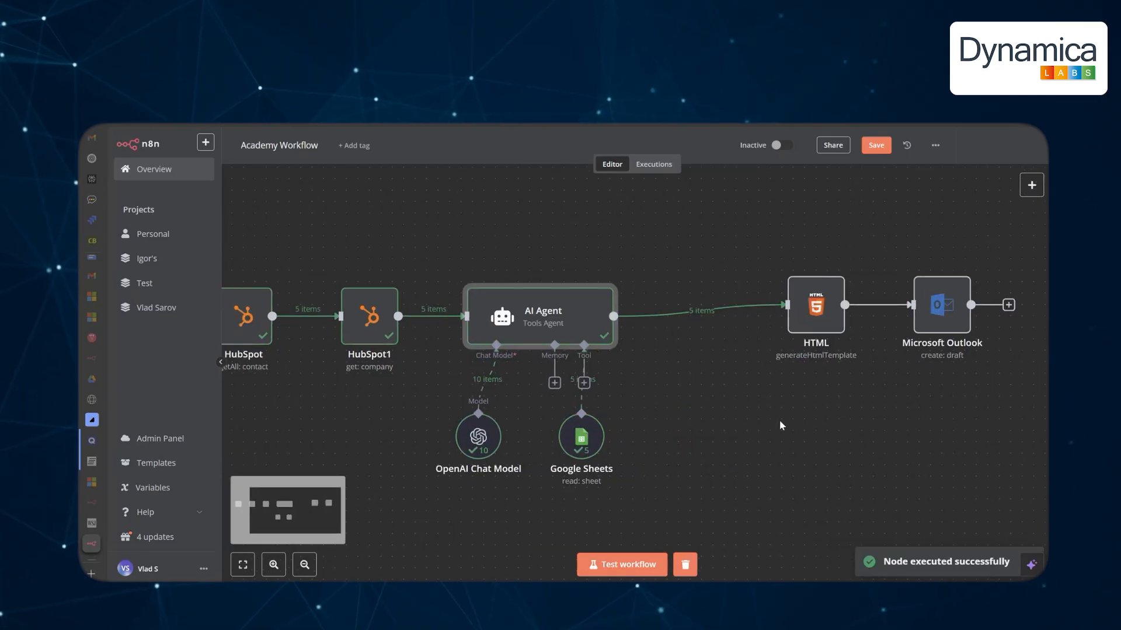
pyautogui.doubleClick(815, 305)
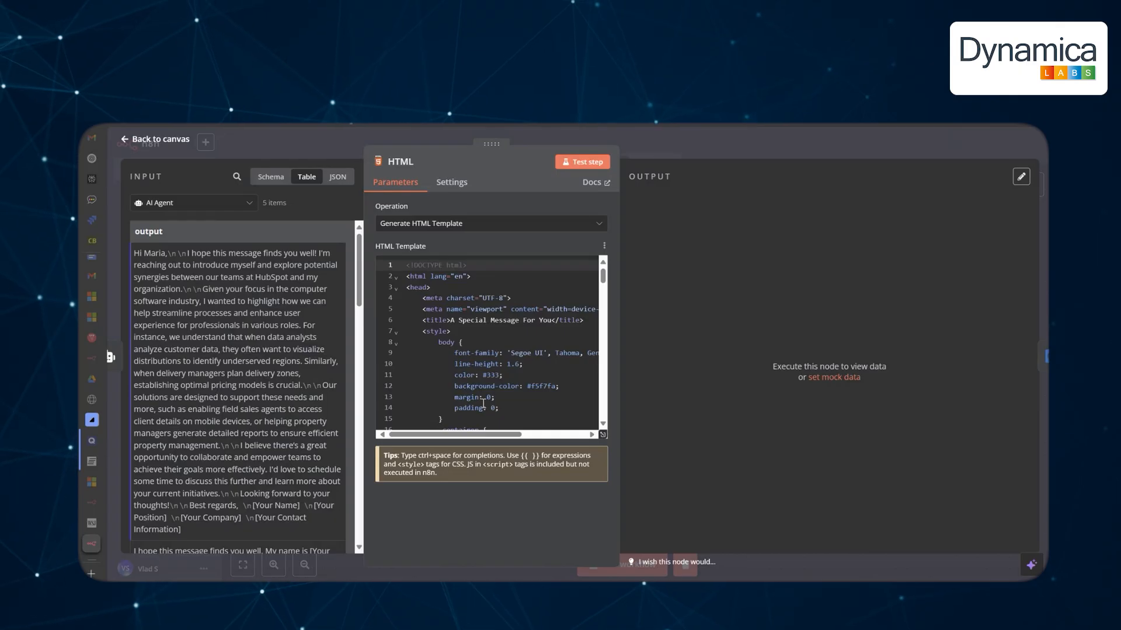
pyautogui.click(578, 163)
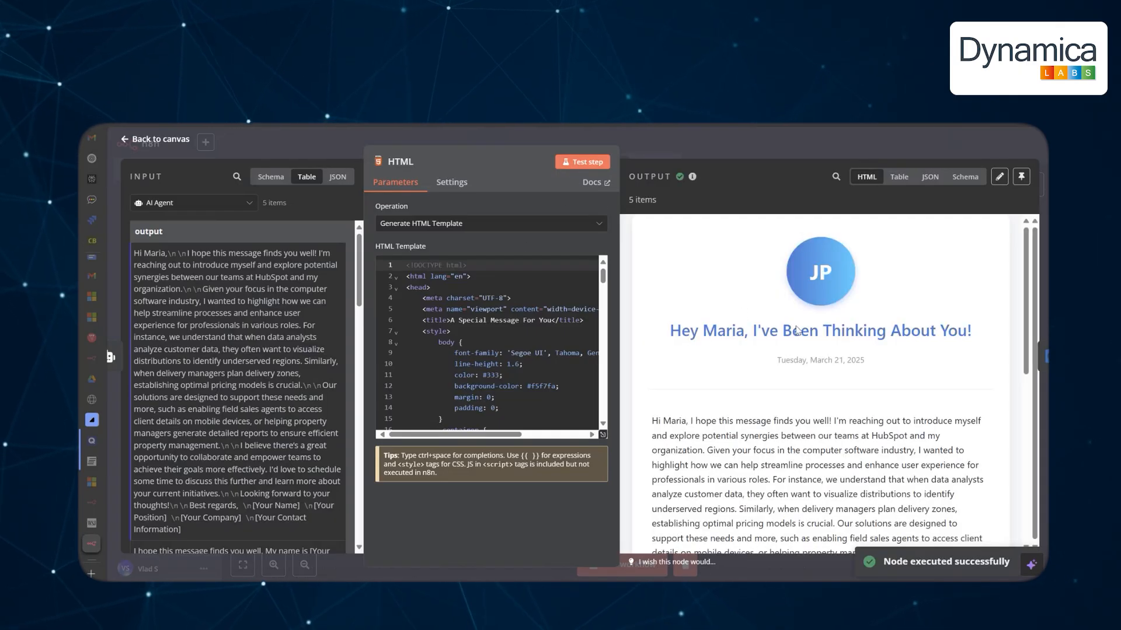
# Review the rendered email preview and highlight the unfilled Best regards signature placeholder.
pyautogui.scroll(-2, 798, 347)
pyautogui.scroll(2, 797, 347)
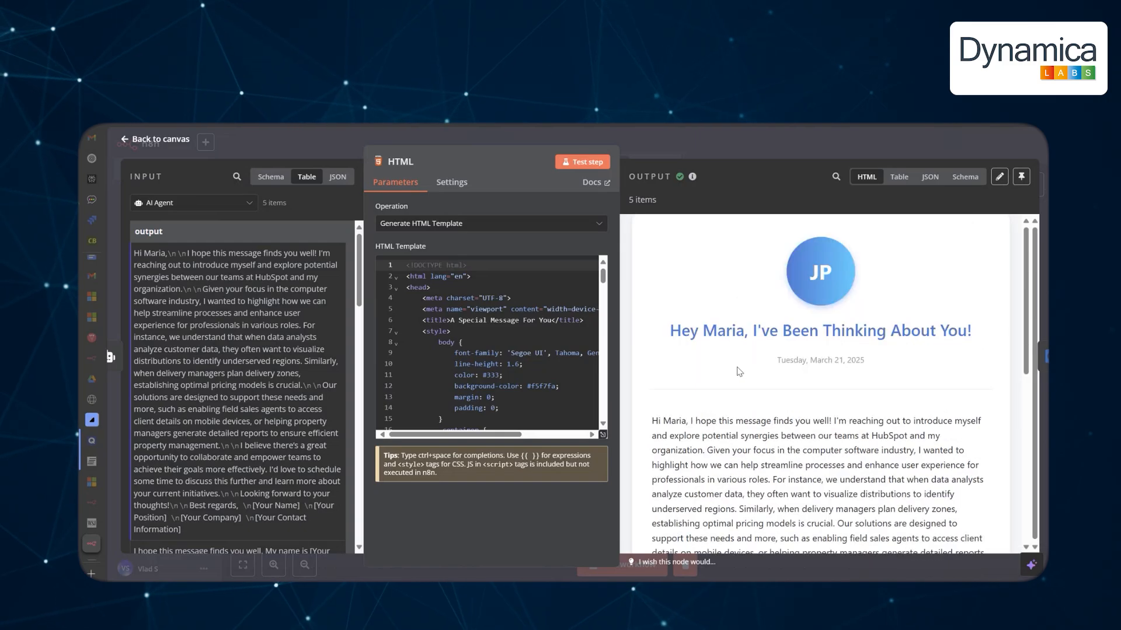
pyautogui.scroll(-2, 747, 328)
pyautogui.scroll(-3, 746, 328)
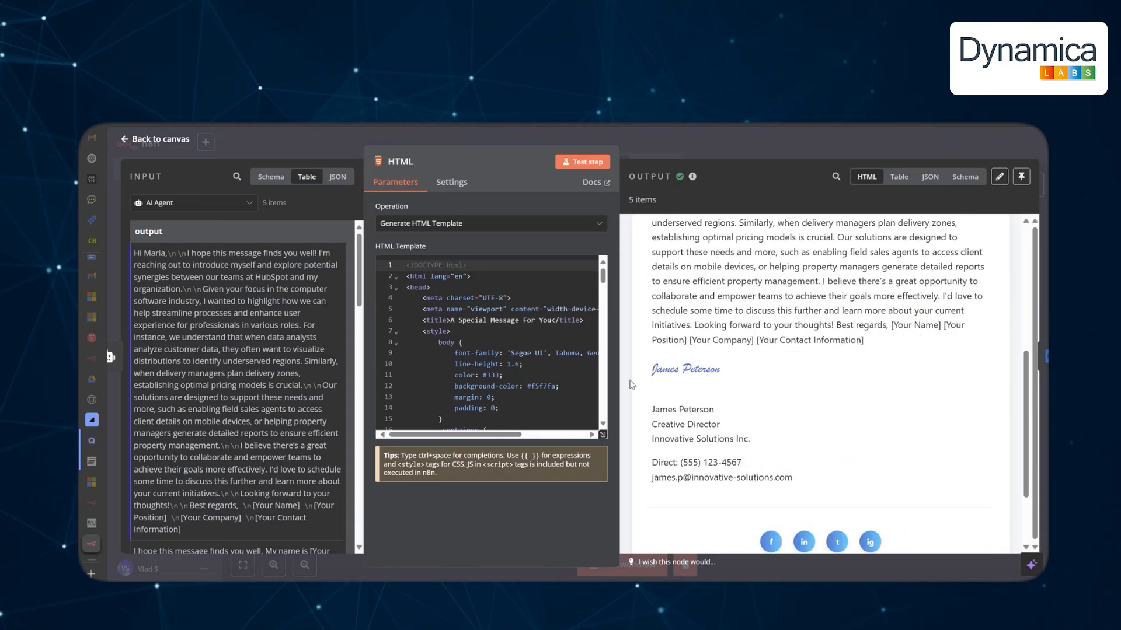
pyautogui.moveTo(800, 472)
pyautogui.mouseDown()
pyautogui.moveTo(653, 476)
pyautogui.moveTo(653, 367)
pyautogui.mouseUp()
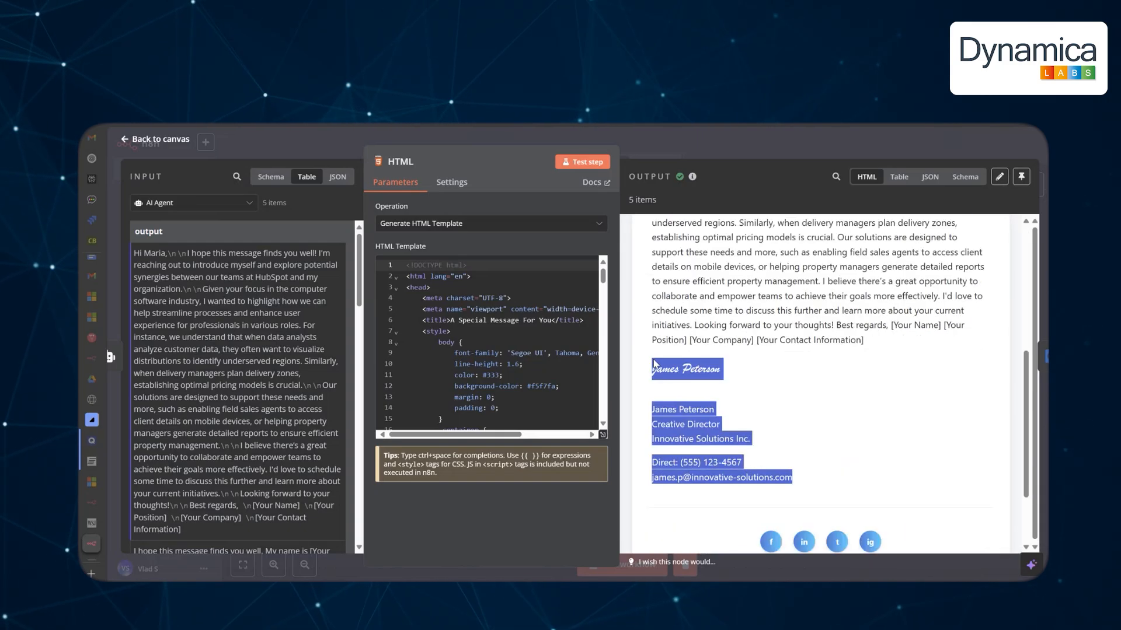
pyautogui.scroll(2, 831, 395)
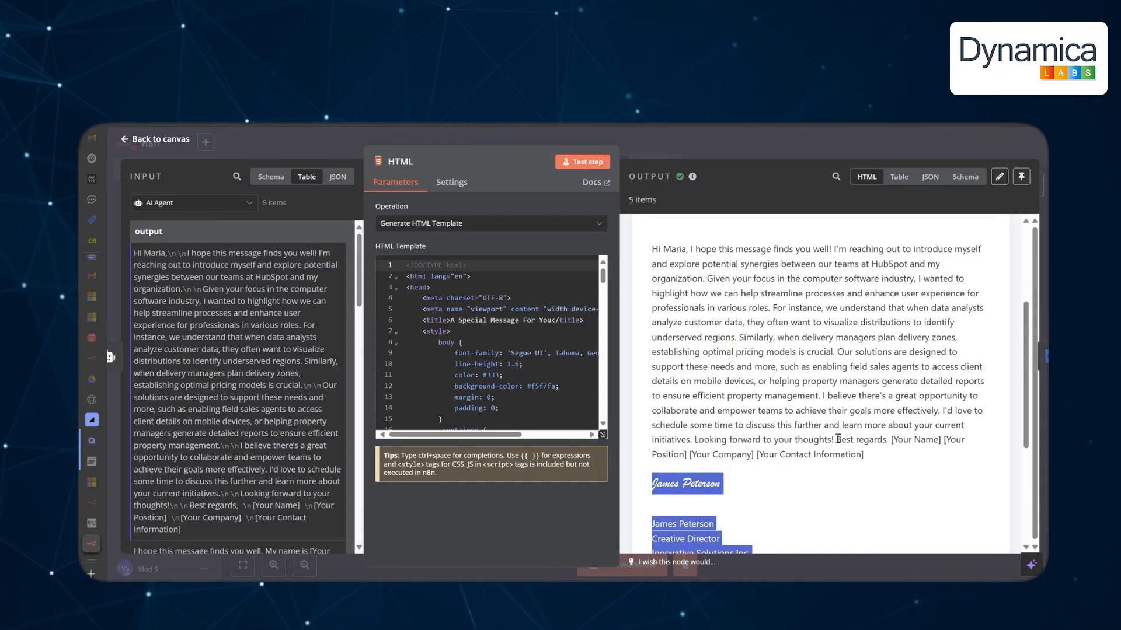
pyautogui.moveTo(836, 440); pyautogui.dragTo(874, 460)
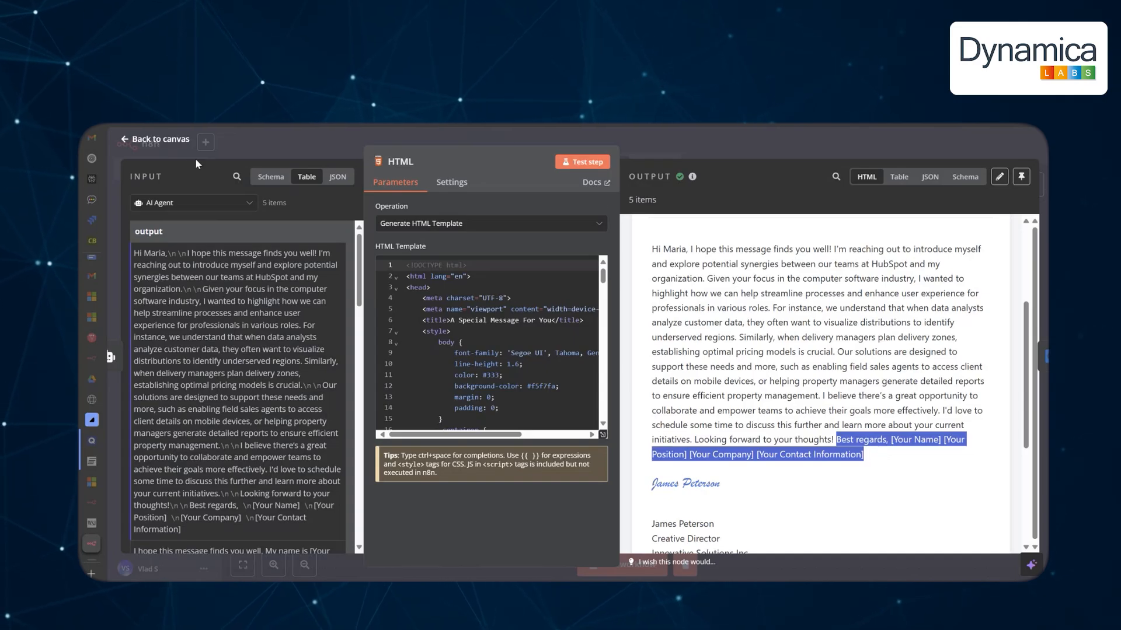
pyautogui.click(167, 145)
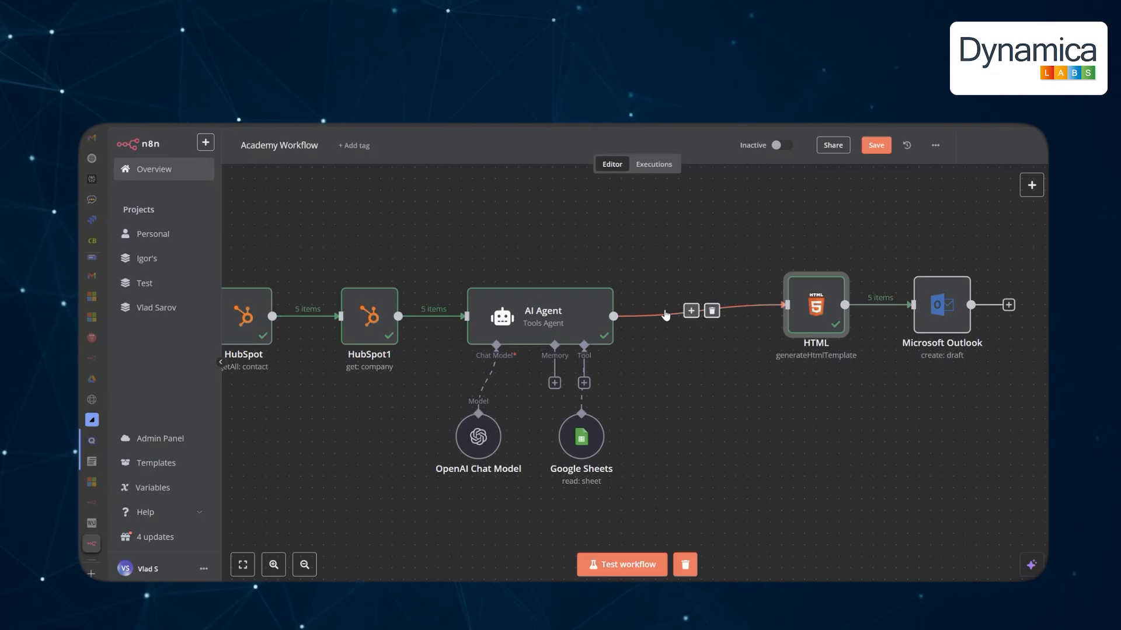
pyautogui.doubleClick(807, 317)
pyautogui.scroll(-5, 873, 375)
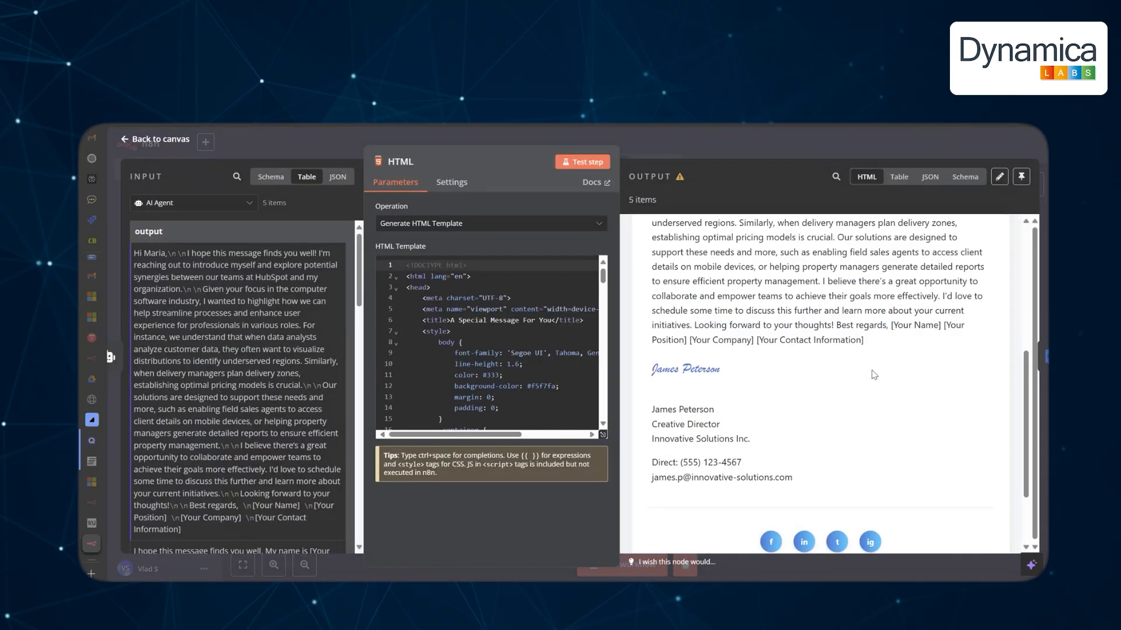
pyautogui.scroll(5, 718, 300)
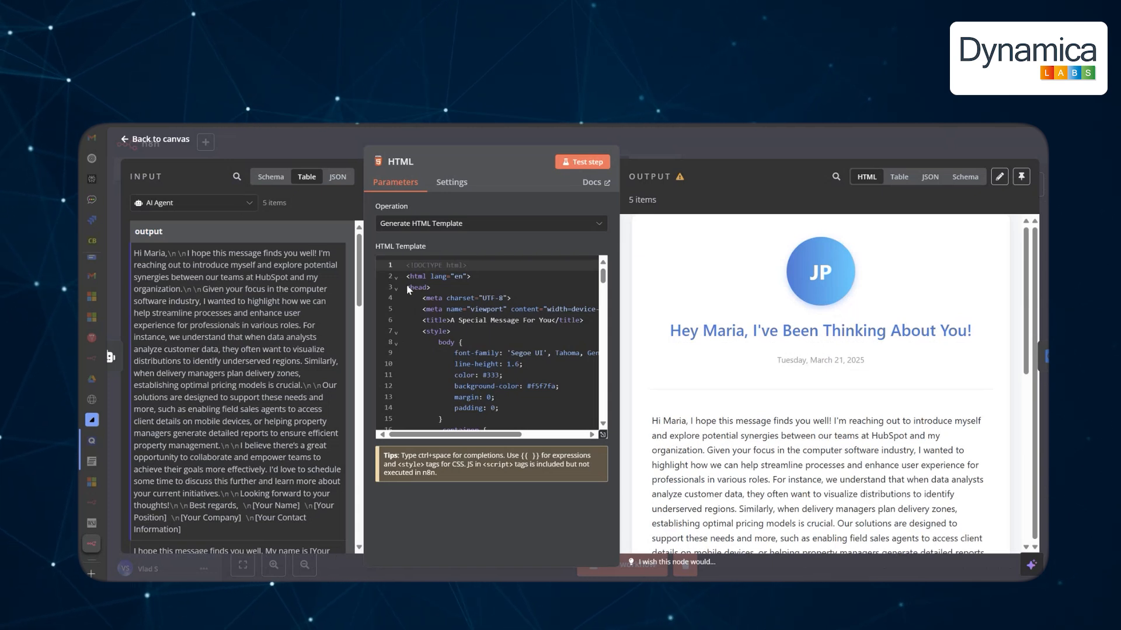
pyautogui.click(153, 139)
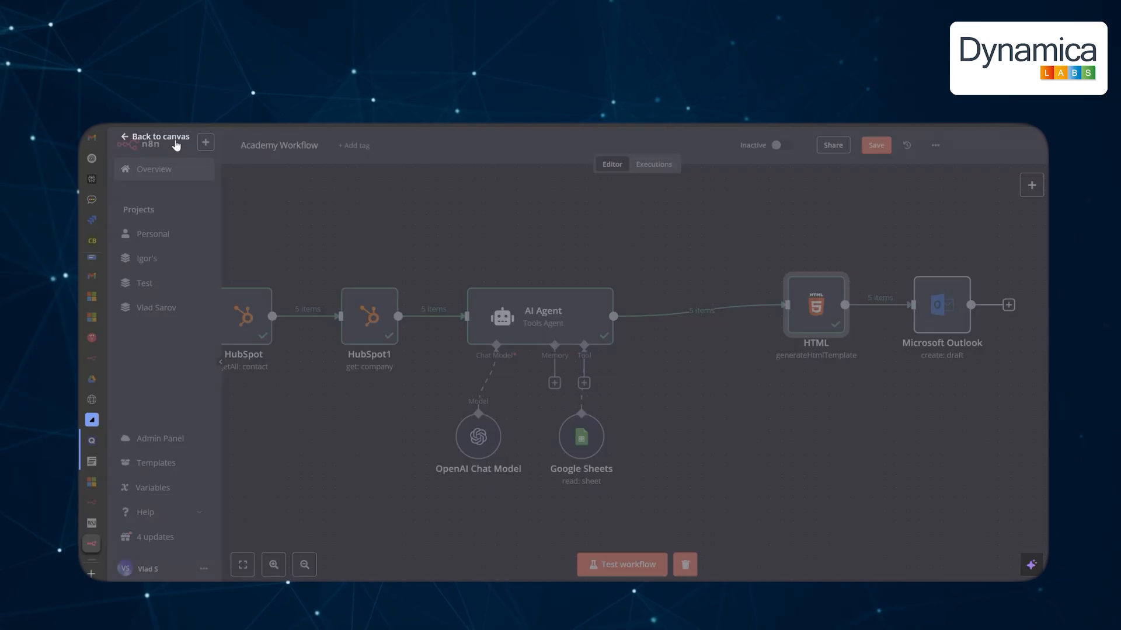
pyautogui.doubleClick(815, 321)
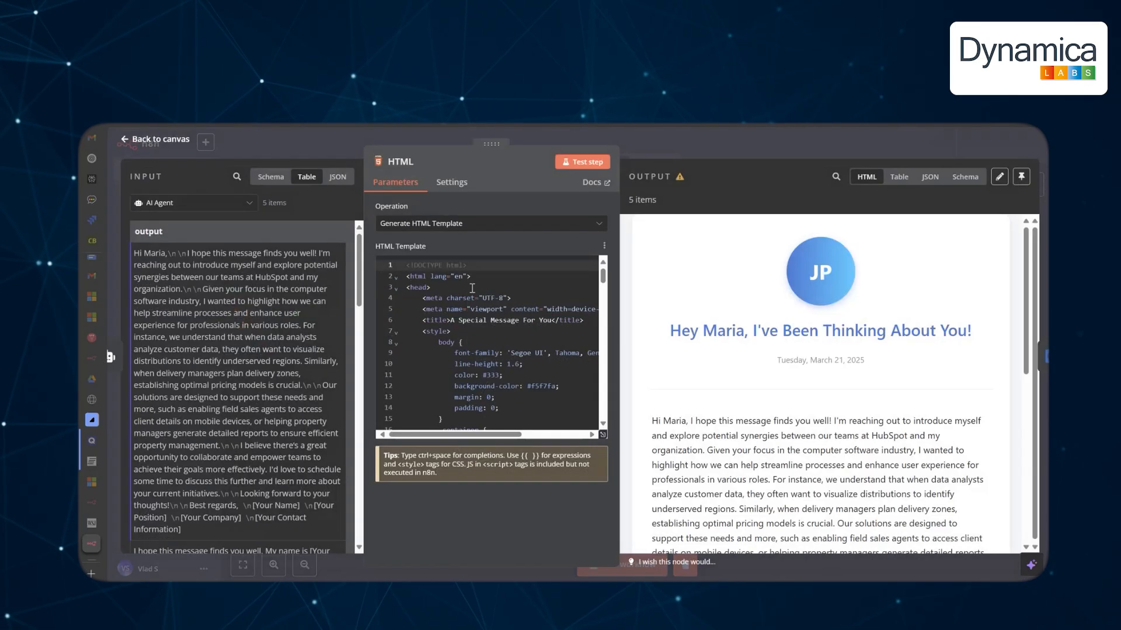
pyautogui.scroll(-15, 477, 361)
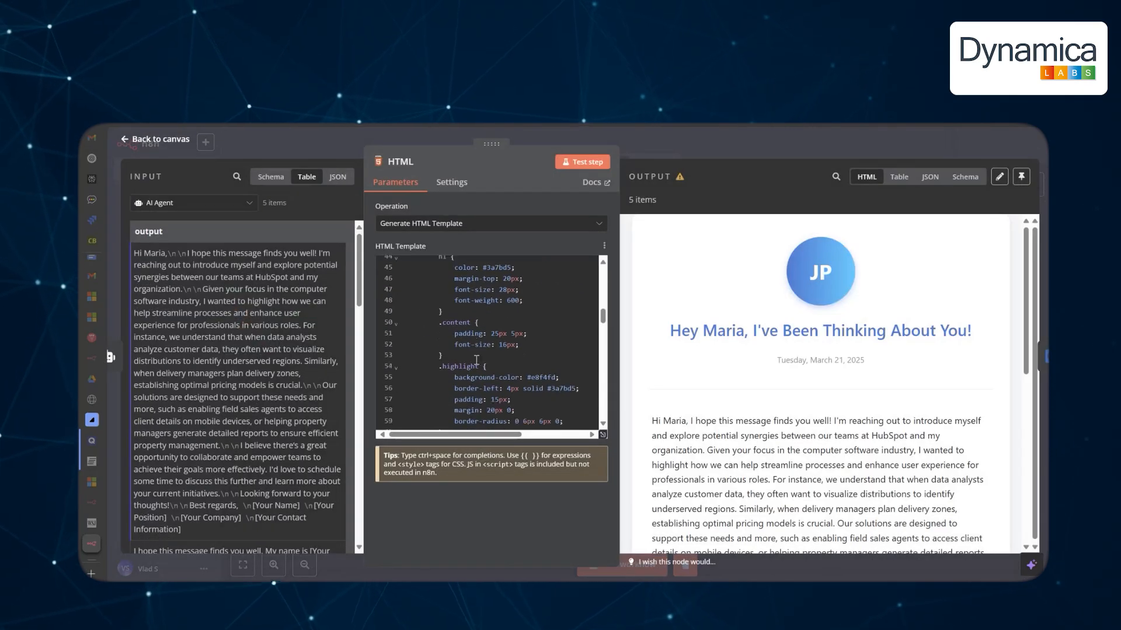
pyautogui.scroll(-5, 478, 361)
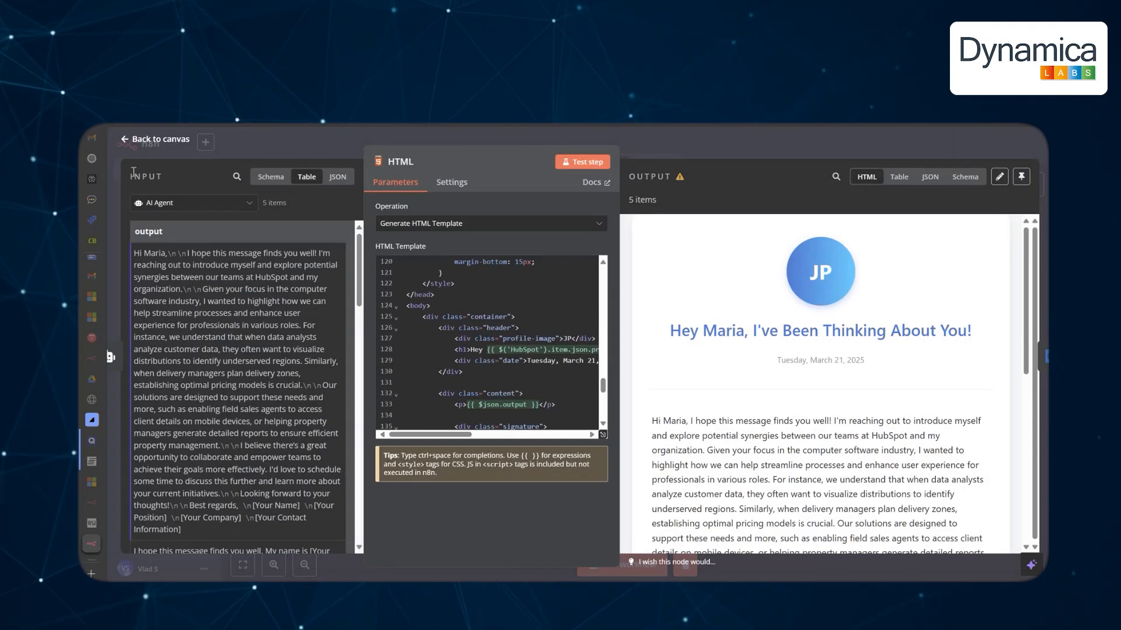
pyautogui.scroll(-3, 542, 388)
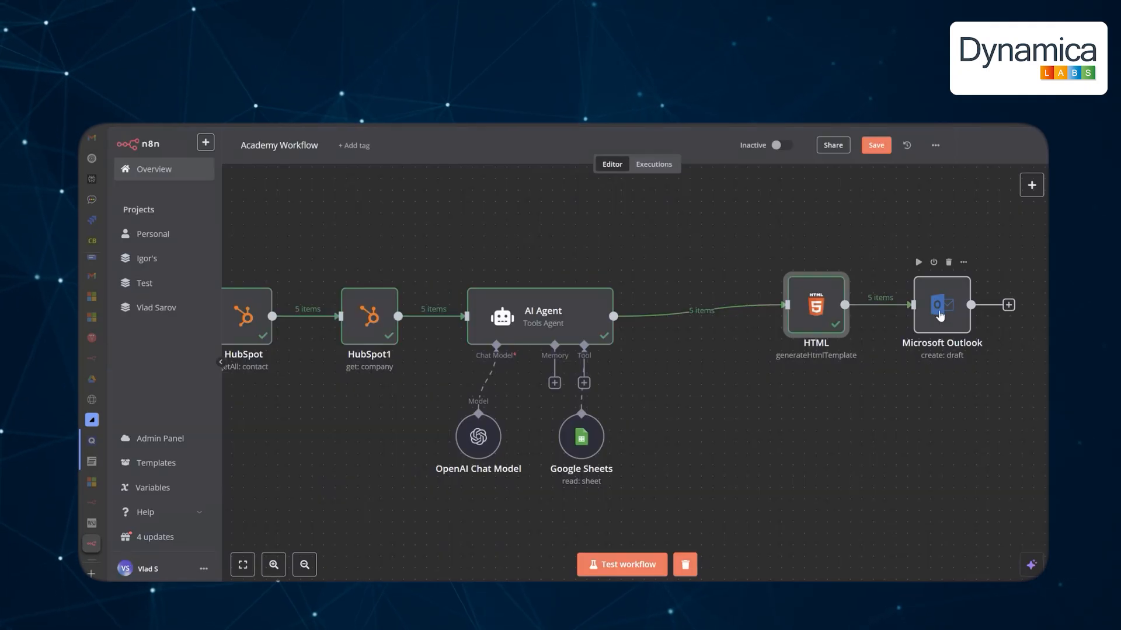
# Keep the Microsoft Outlook node's Message Type as HTML and run it to create Academy test drafts.
pyautogui.moveTo(940, 315); pyautogui.dragTo(950, 319)
pyautogui.doubleClick(950, 319)
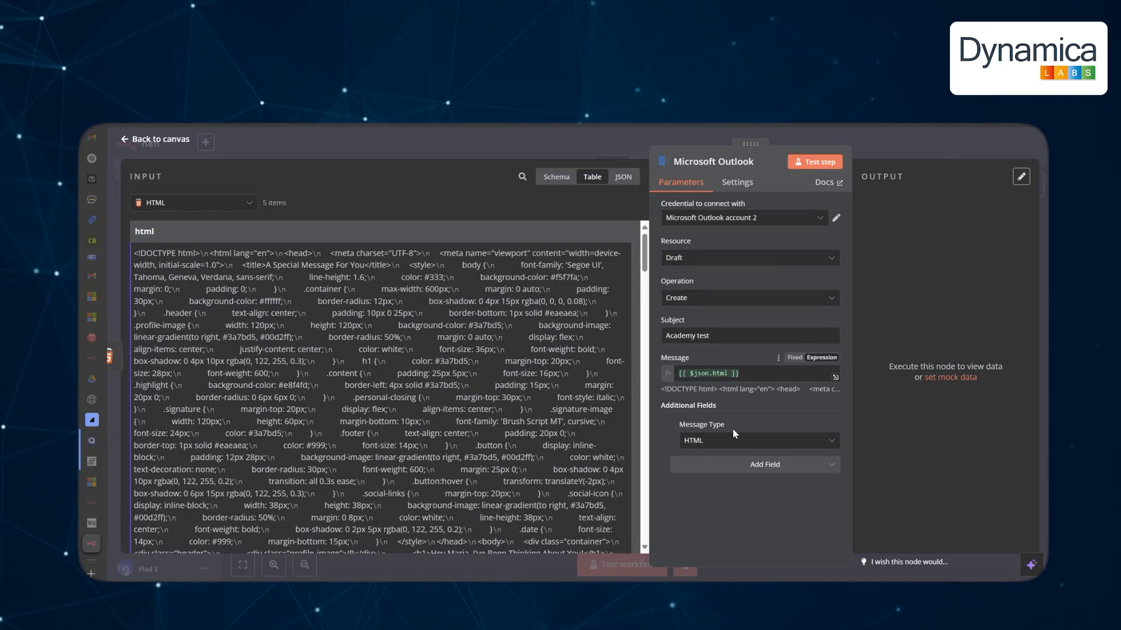
pyautogui.click(739, 442)
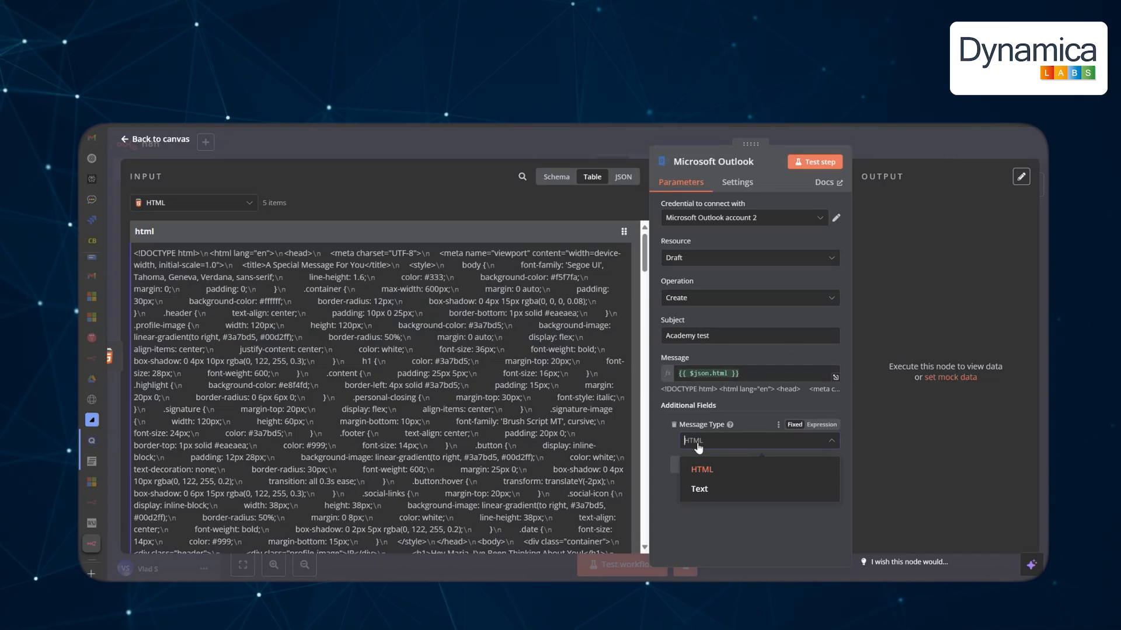
pyautogui.click(671, 443)
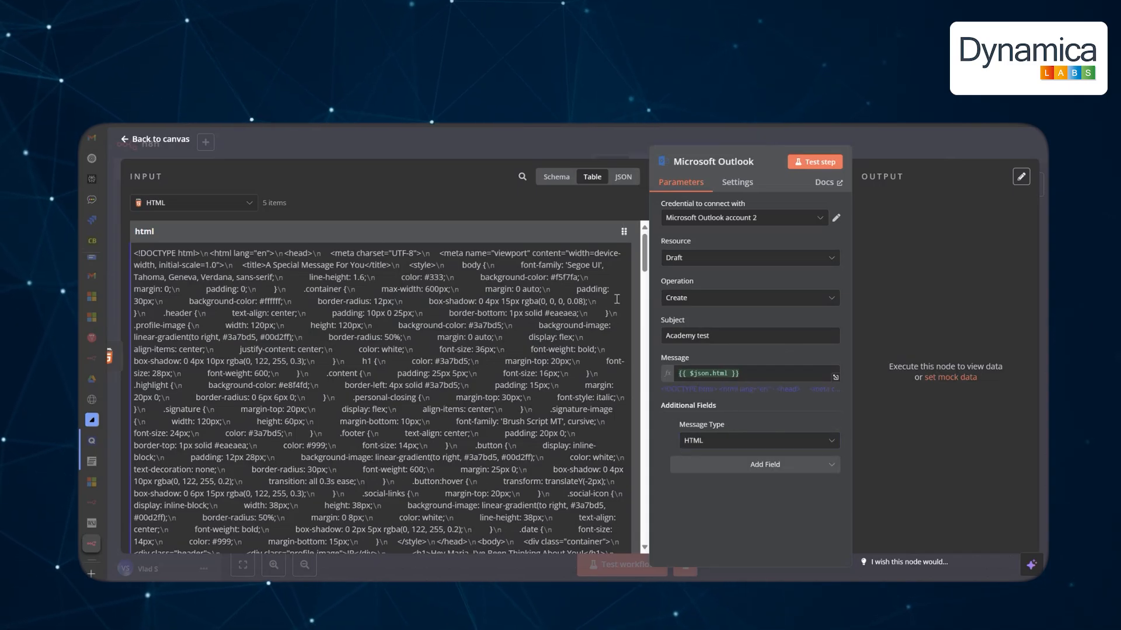
pyautogui.click(818, 164)
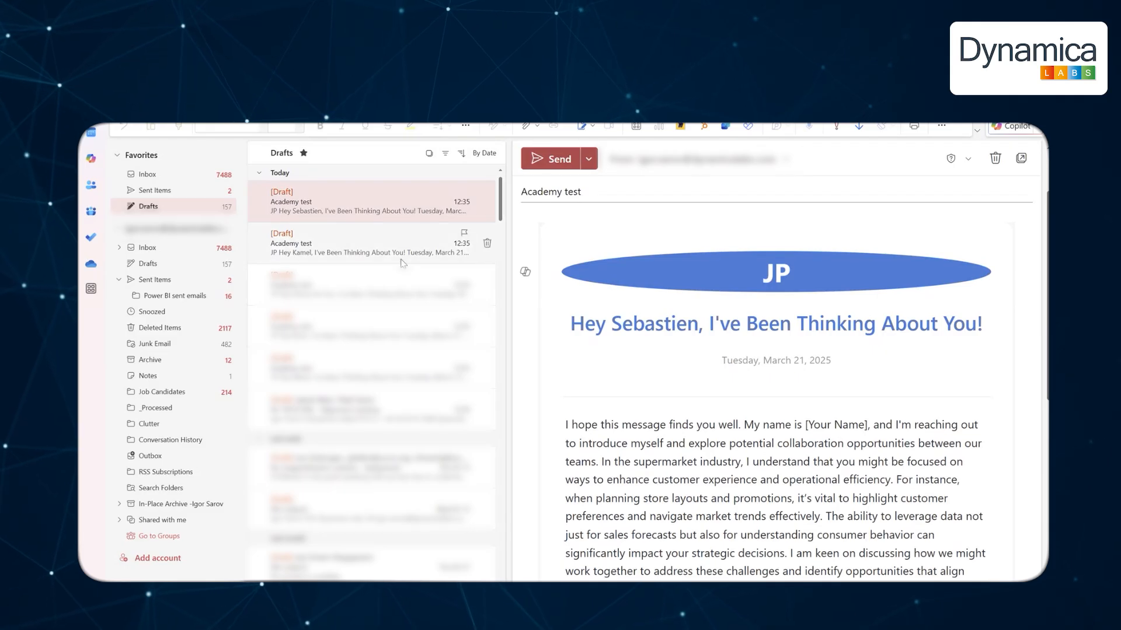
# Open the second and third Academy test drafts and highlight their [Your Name] and Best regards placeholders.
pyautogui.click(373, 243)
pyautogui.click(386, 296)
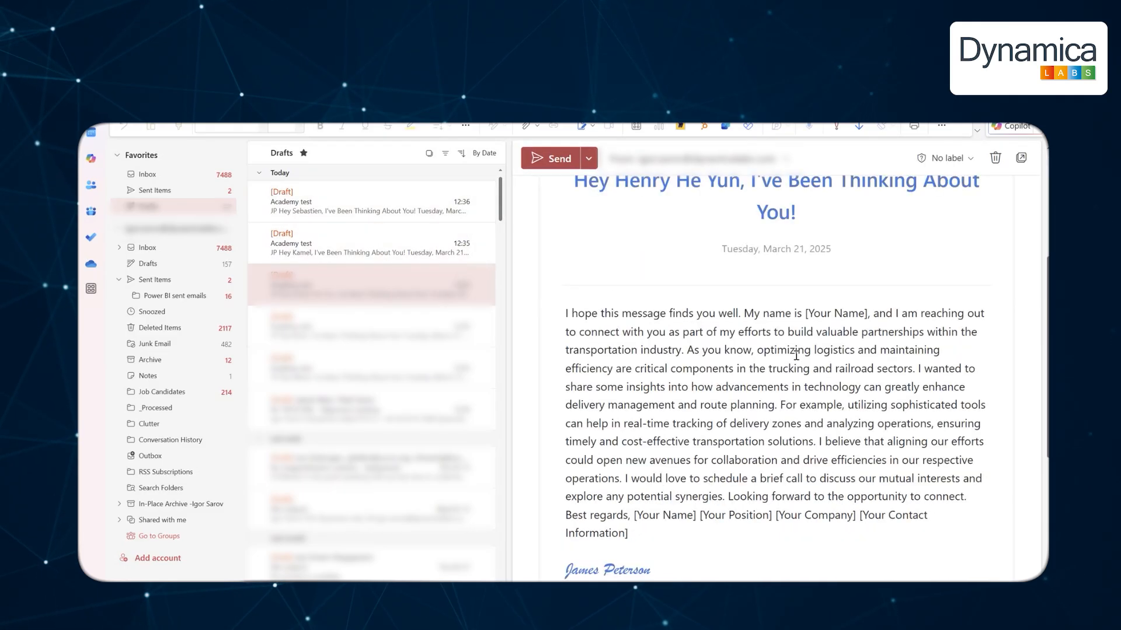
pyautogui.moveTo(867, 314); pyautogui.dragTo(804, 314)
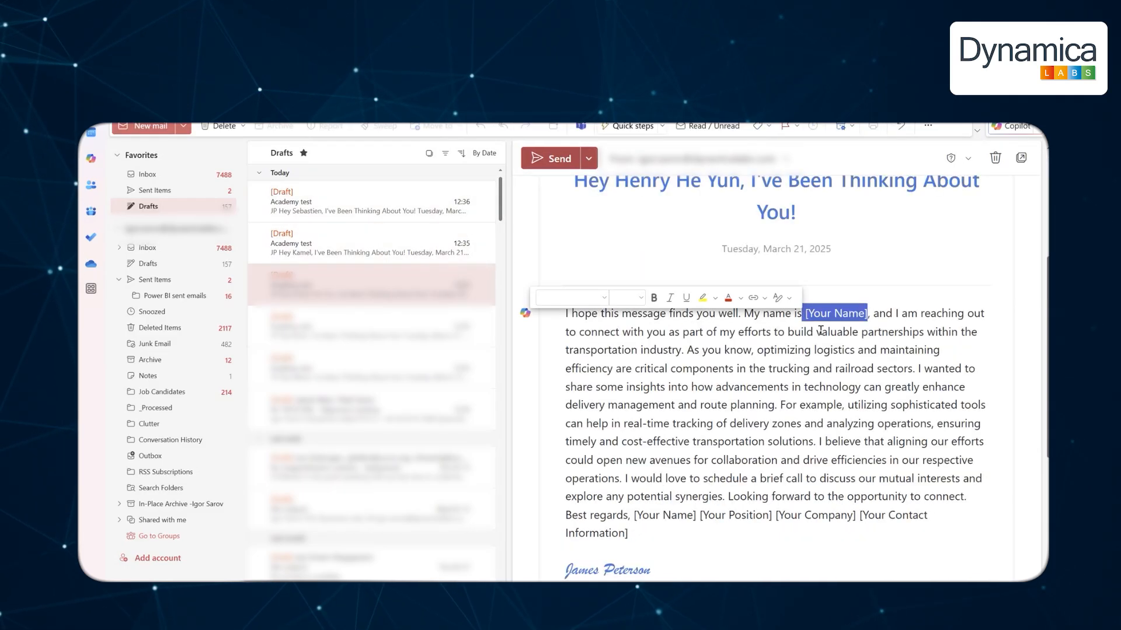
pyautogui.moveTo(668, 524); pyautogui.dragTo(564, 514)
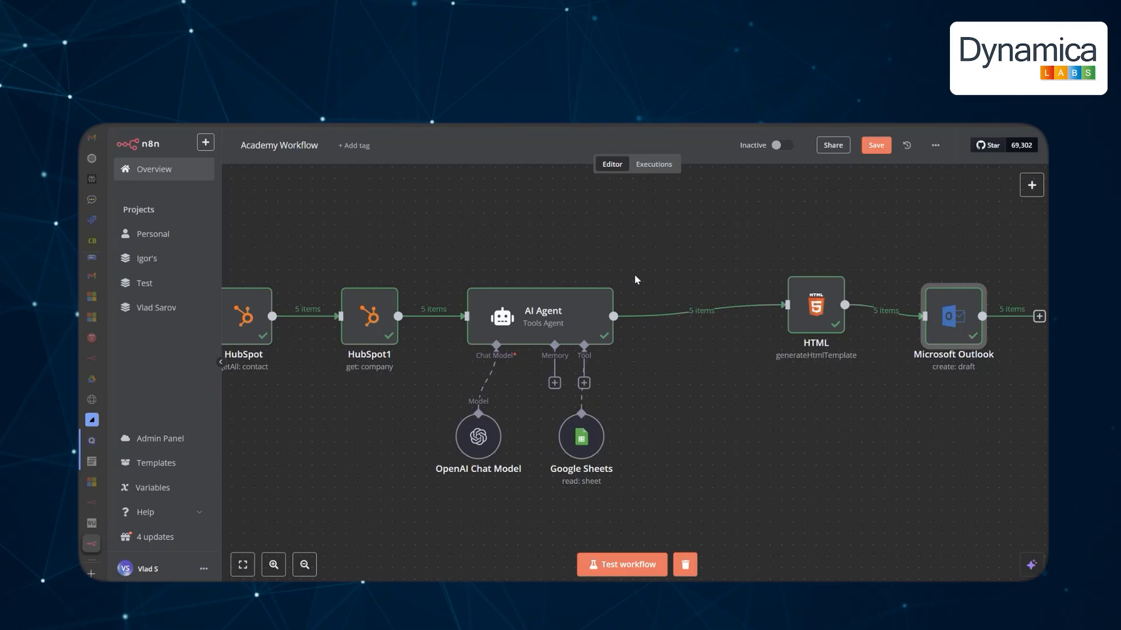
# Show the Personal project's list of workflows.
pyautogui.moveTo(660, 314)
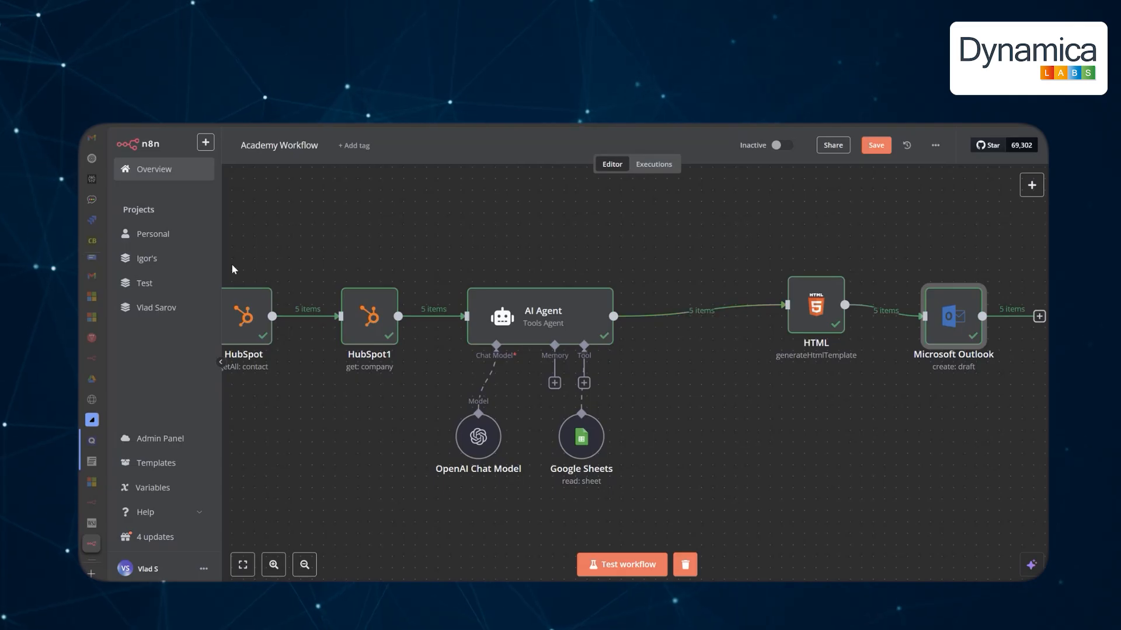
pyautogui.click(157, 236)
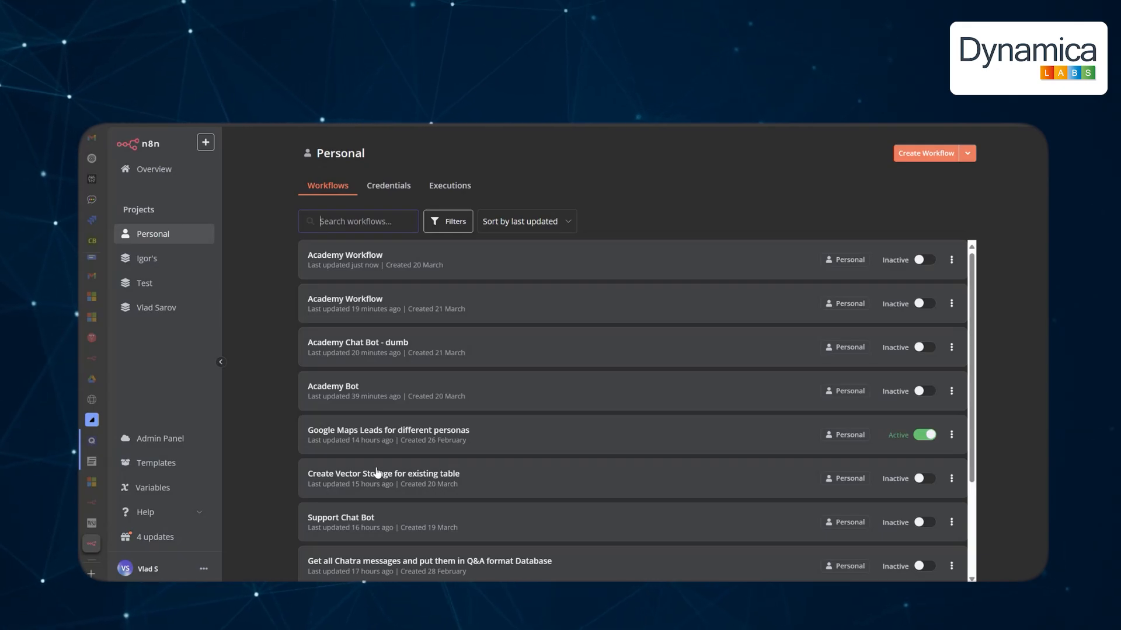
# Briefly open the Support Chat Bot workflow, then return to the workflow list.
pyautogui.click(361, 521)
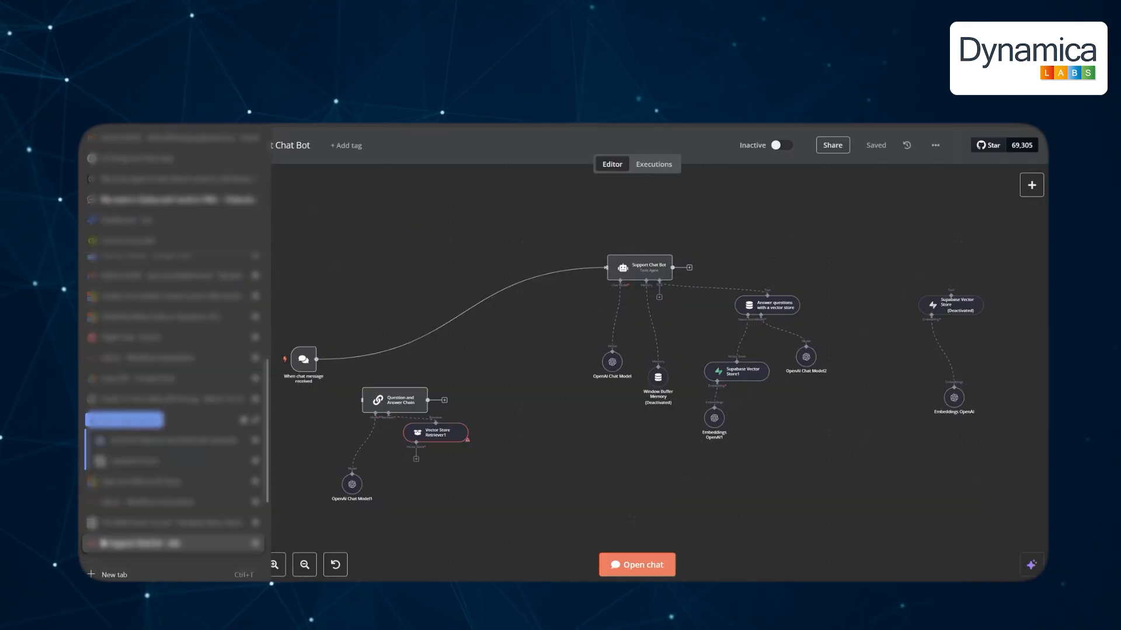
pyautogui.scroll(-1, 281, 412)
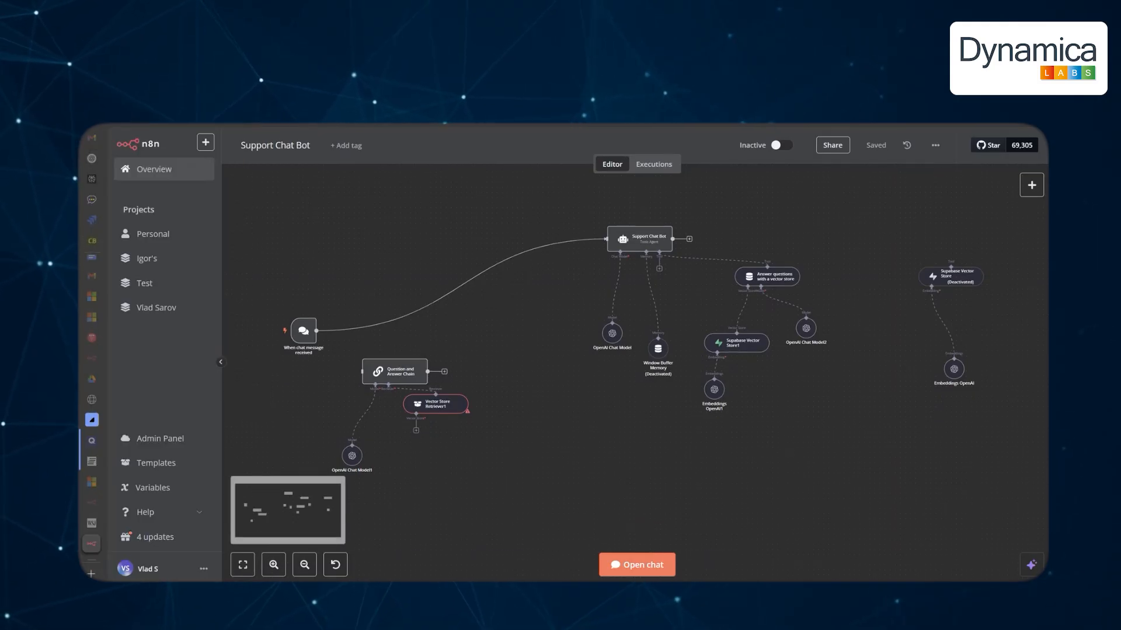
pyautogui.hotkey('alt', 'Left')
# Open the Chatra messages to Q&A workflow and zoom into the Email Conversations group.
pyautogui.click(426, 559)
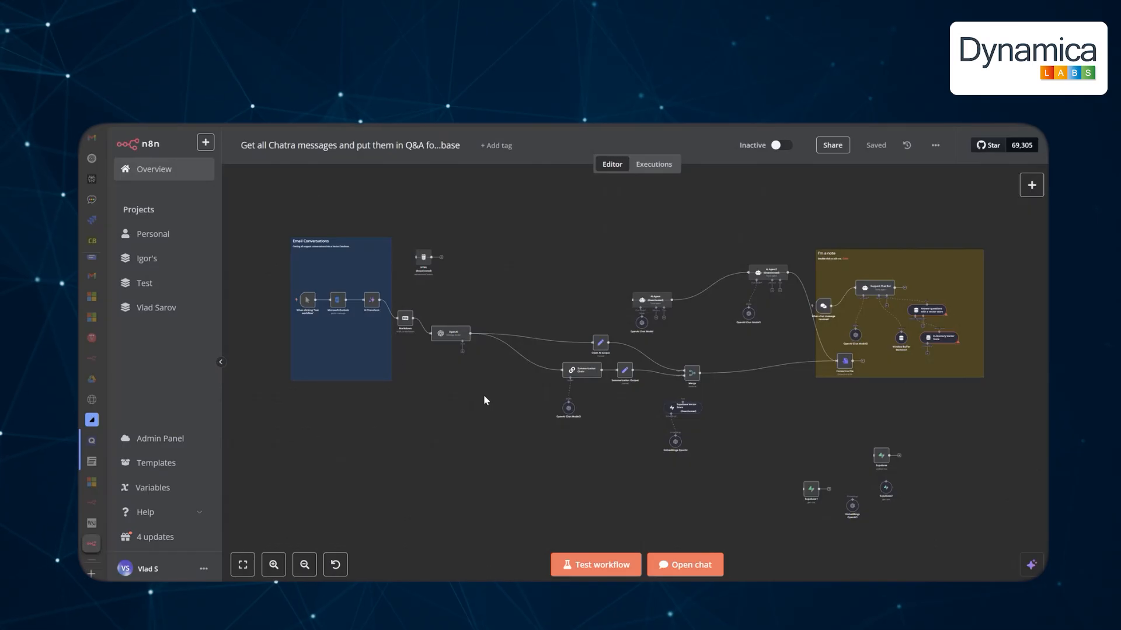
pyautogui.scroll(5, 388, 348)
pyautogui.moveTo(431, 361); pyautogui.dragTo(637, 405)
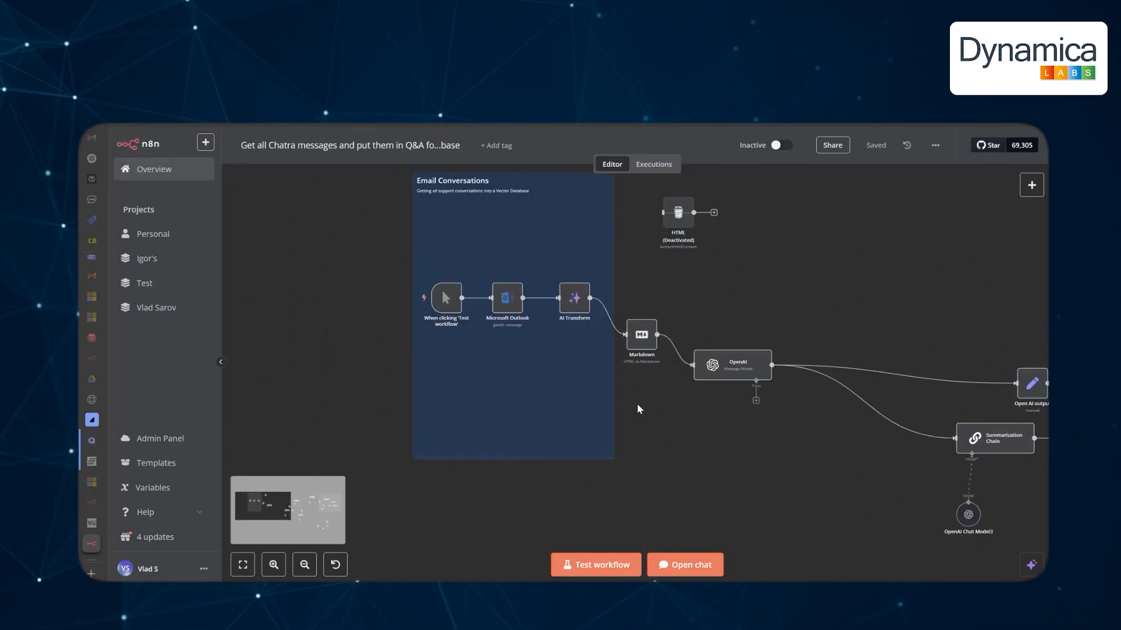
pyautogui.scroll(5, 460, 358)
pyautogui.scroll(1, 527, 362)
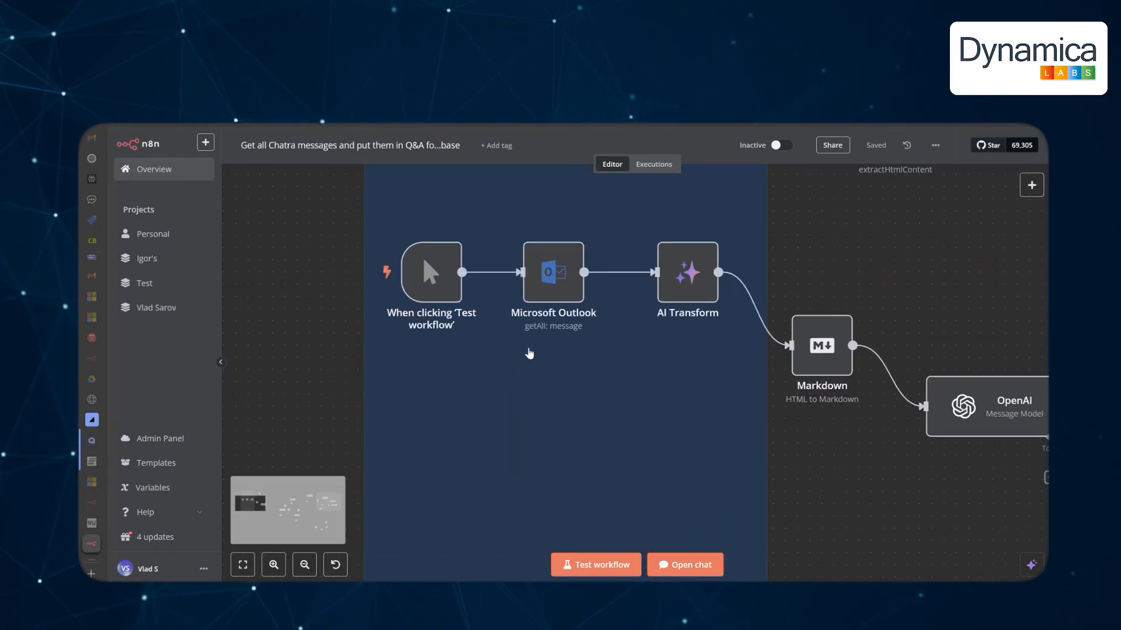
pyautogui.moveTo(552, 283)
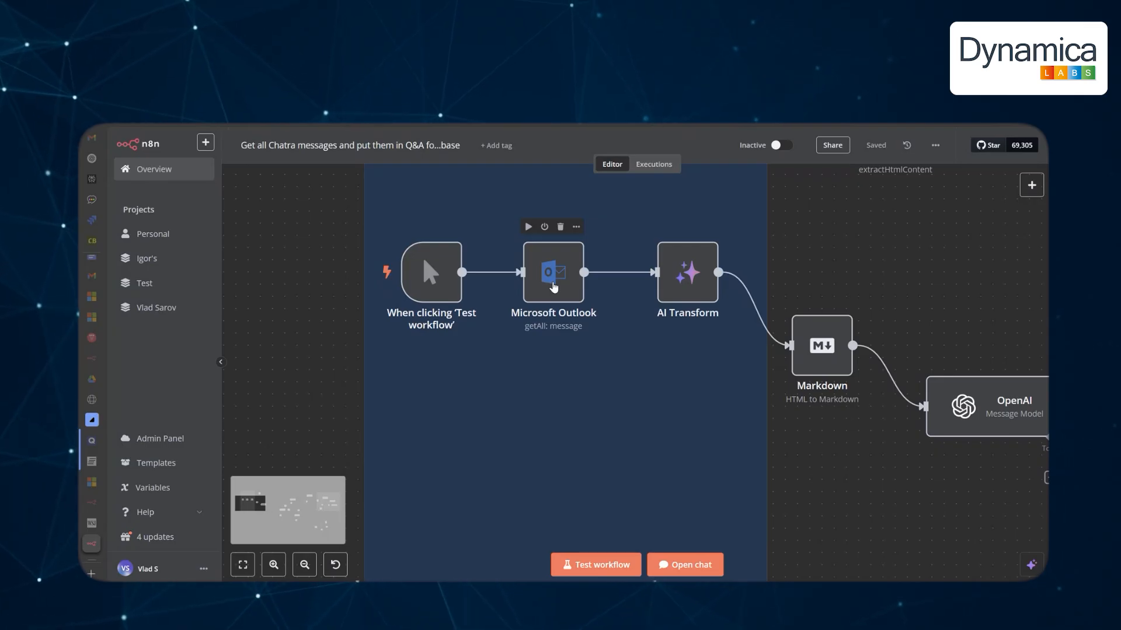
pyautogui.doubleClick(553, 286)
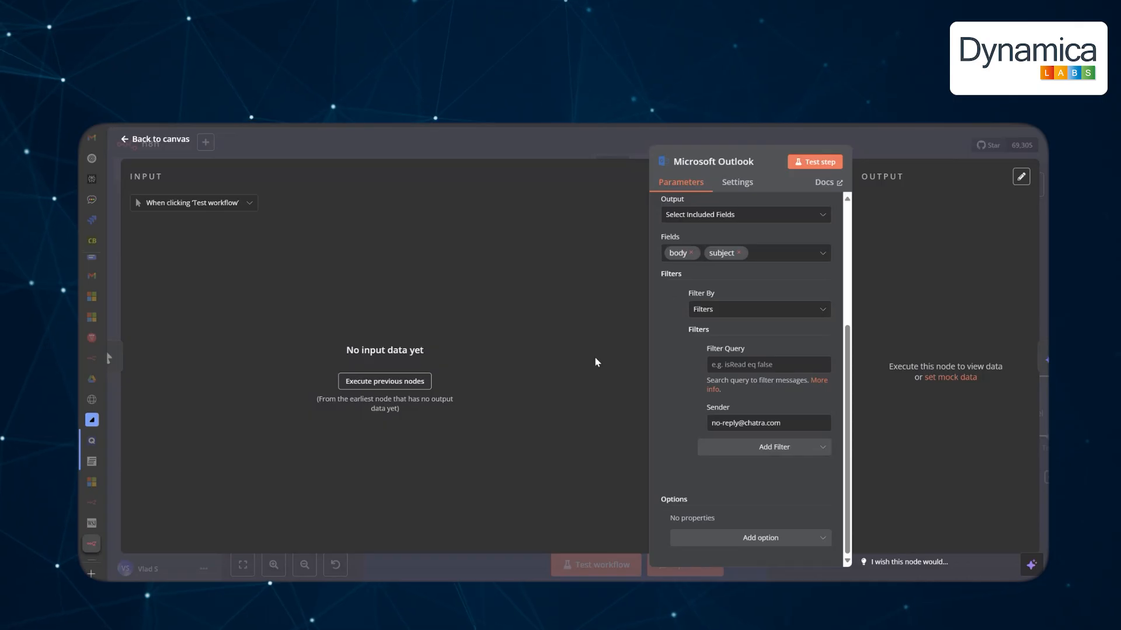
# Inspect the AI Transform node's settings, then pan the canvas to further nodes.
pyautogui.click(169, 141)
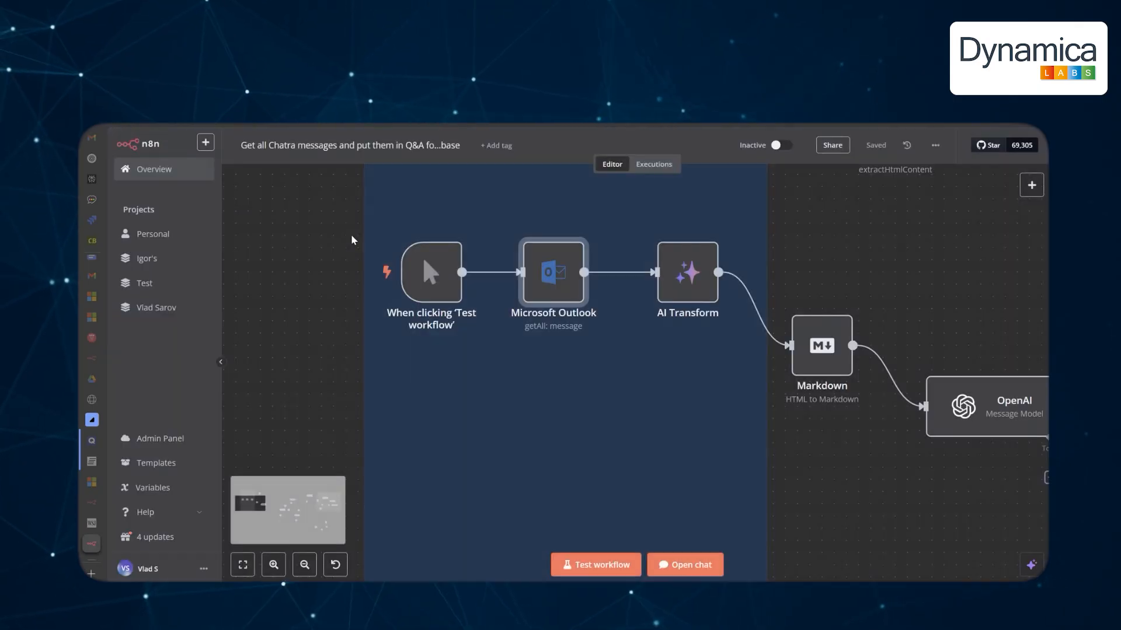
pyautogui.click(701, 284)
pyautogui.doubleClick(701, 284)
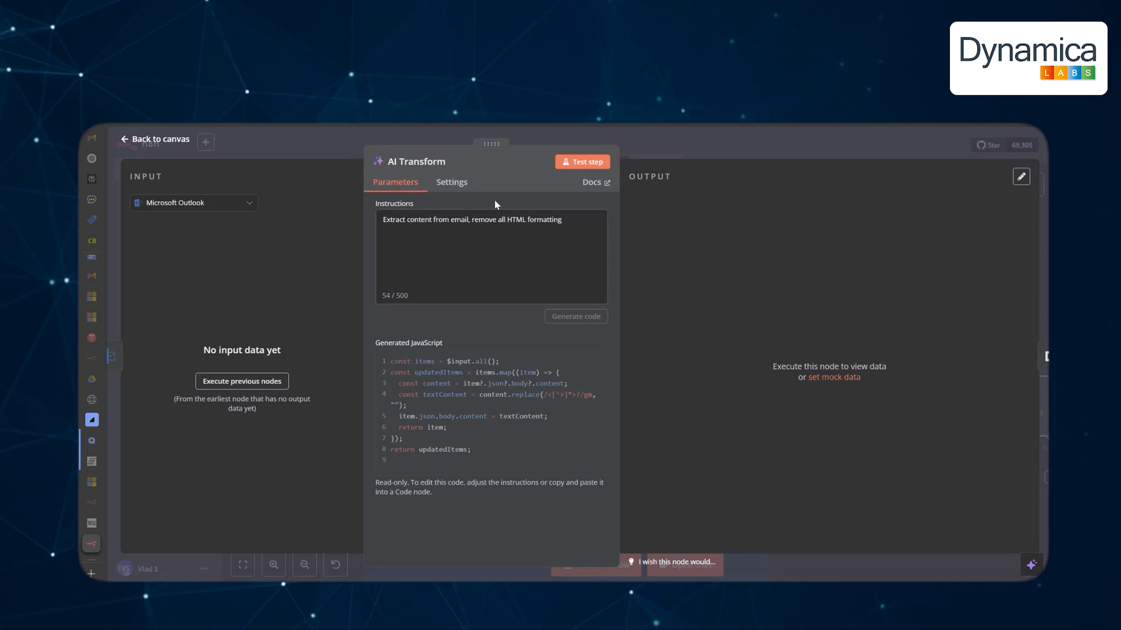
pyautogui.click(156, 140)
pyautogui.moveTo(730, 296)
pyautogui.mouseDown()
pyautogui.moveTo(738, 331)
pyautogui.moveTo(708, 353)
pyautogui.moveTo(668, 284)
pyautogui.moveTo(725, 285)
pyautogui.mouseUp()
# Show the OpenAI node's prompt in the full expression editor and highlight whose answers to capture.
pyautogui.doubleClick(465, 323)
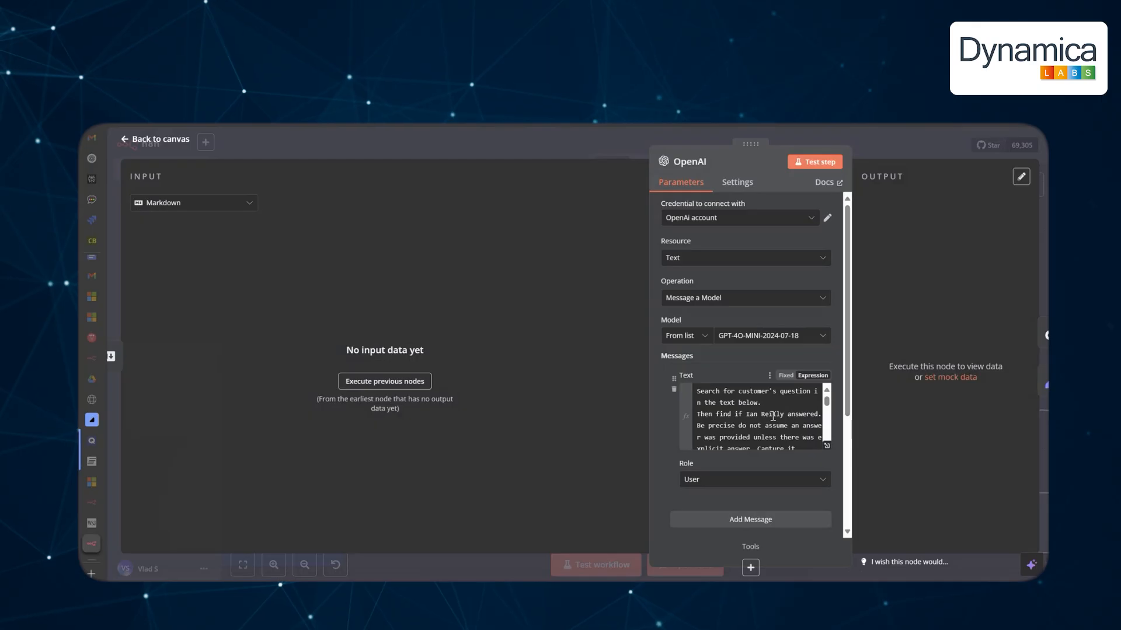
pyautogui.click(826, 445)
pyautogui.moveTo(386, 218); pyautogui.dragTo(457, 218)
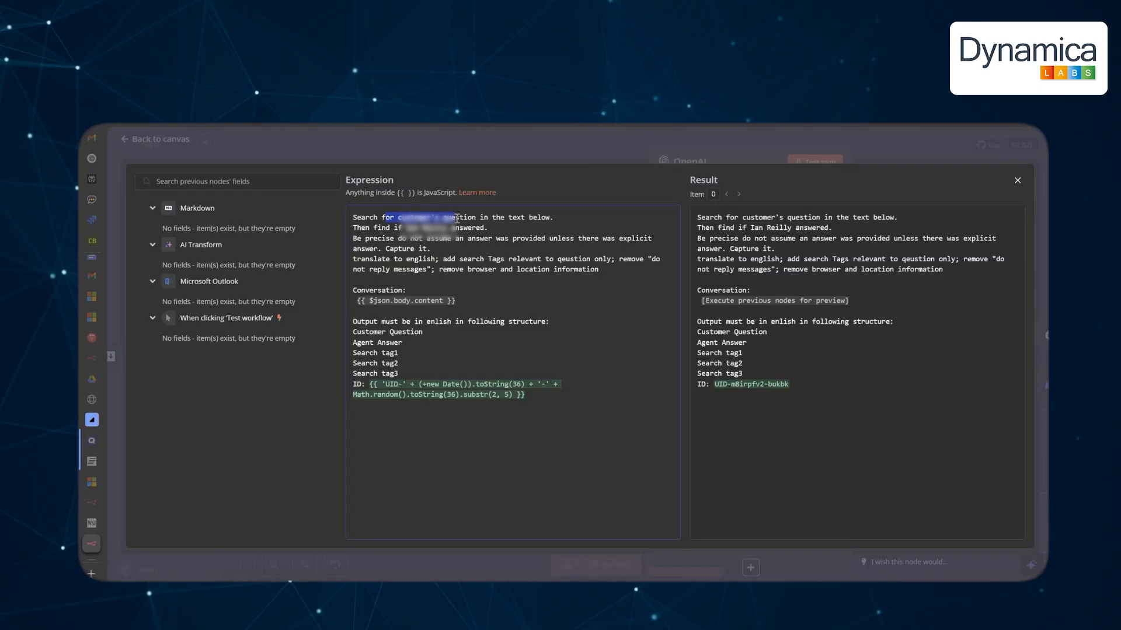
pyautogui.click(492, 231)
pyautogui.moveTo(492, 229); pyautogui.dragTo(401, 229)
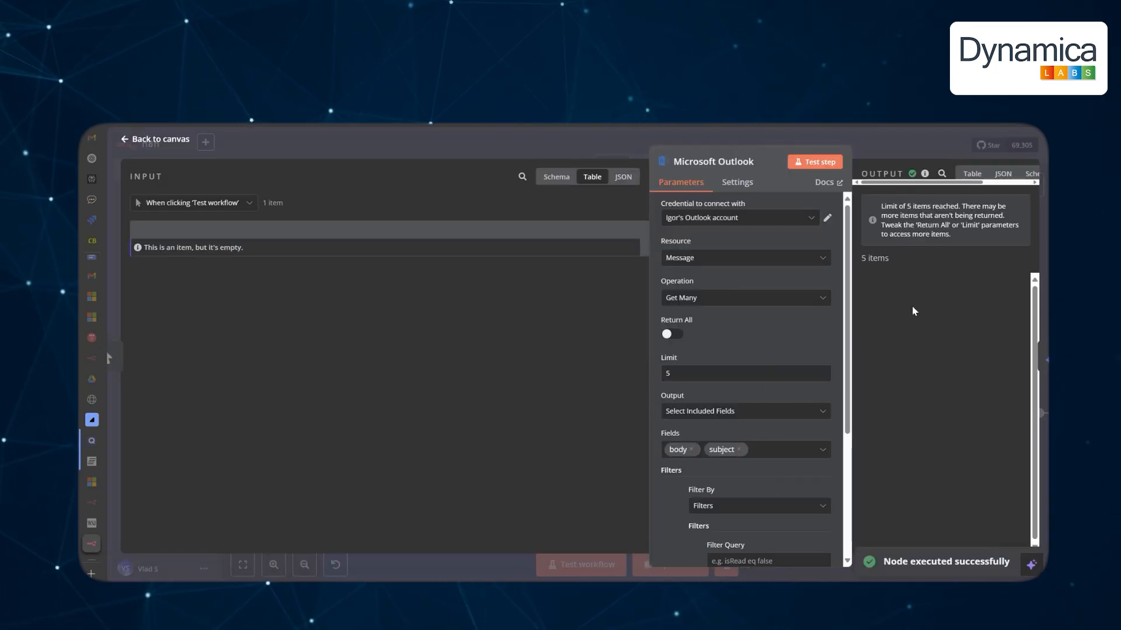
# Widen the output to show subject and body columns, then run the Markdown conversion step.
pyautogui.moveTo(750, 143); pyautogui.dragTo(533, 140)
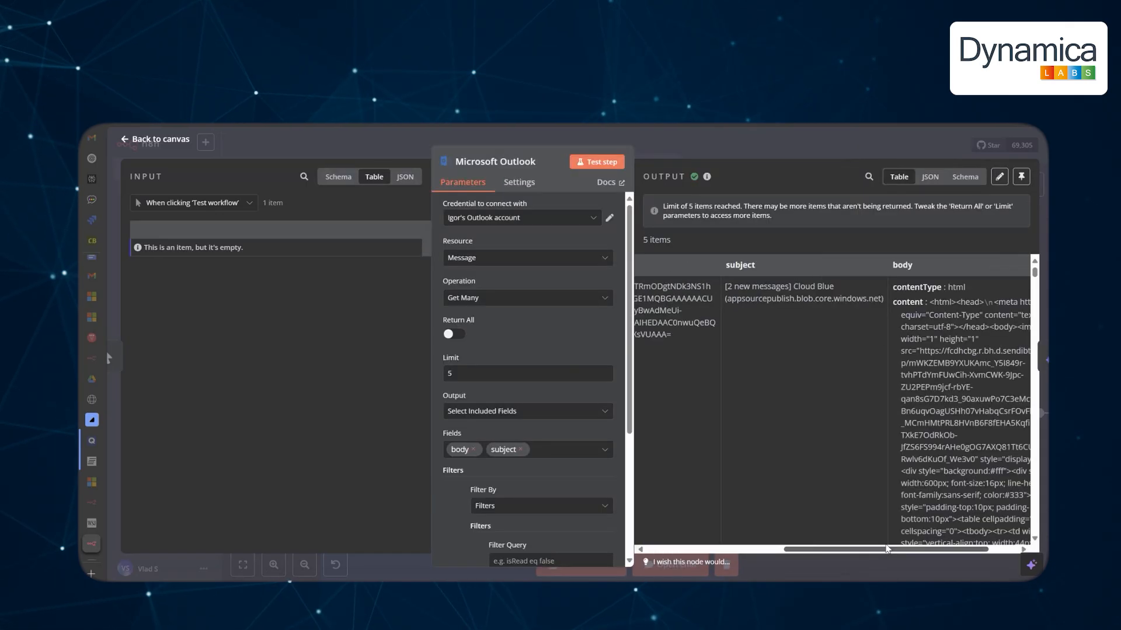
pyautogui.click(396, 136)
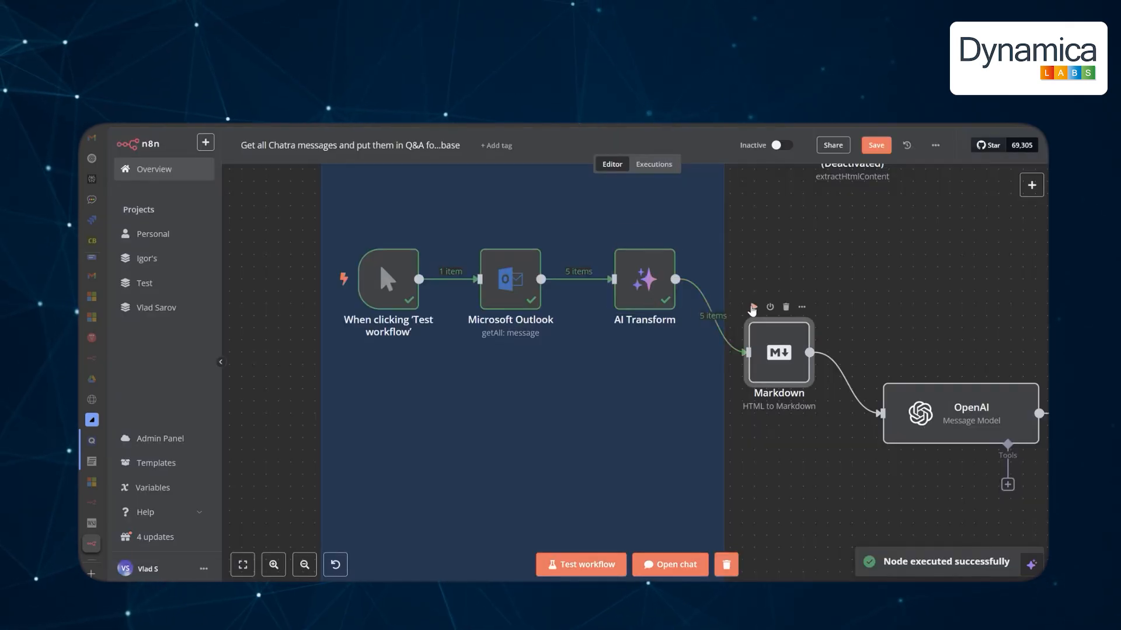
pyautogui.click(753, 307)
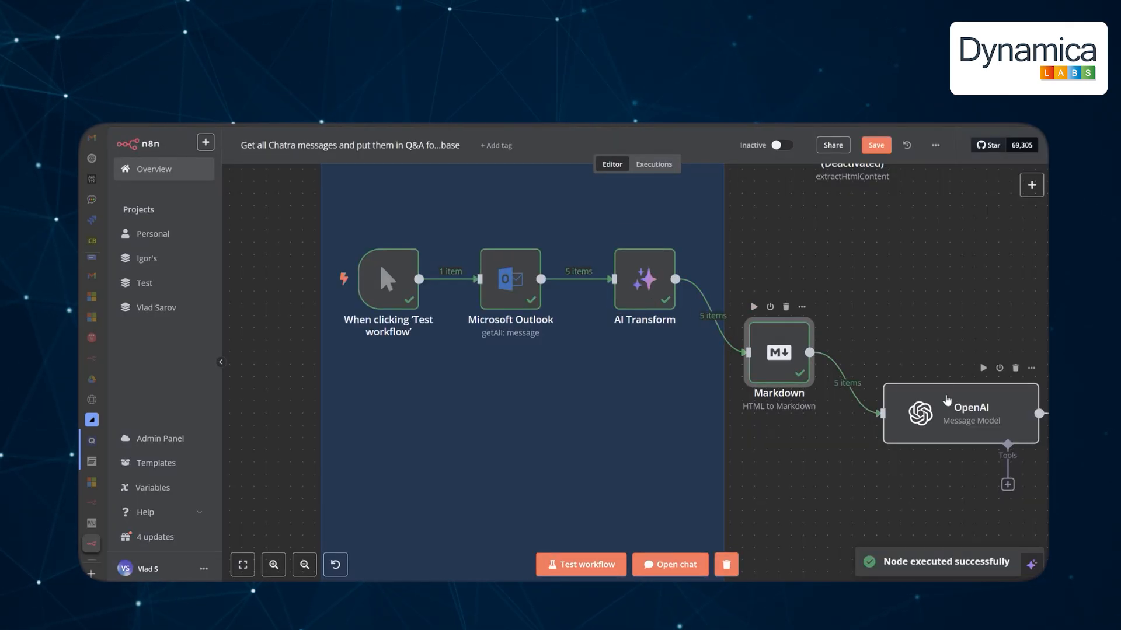
# Preview the OpenAI node's prompt expression with its live result.
pyautogui.doubleClick(946, 400)
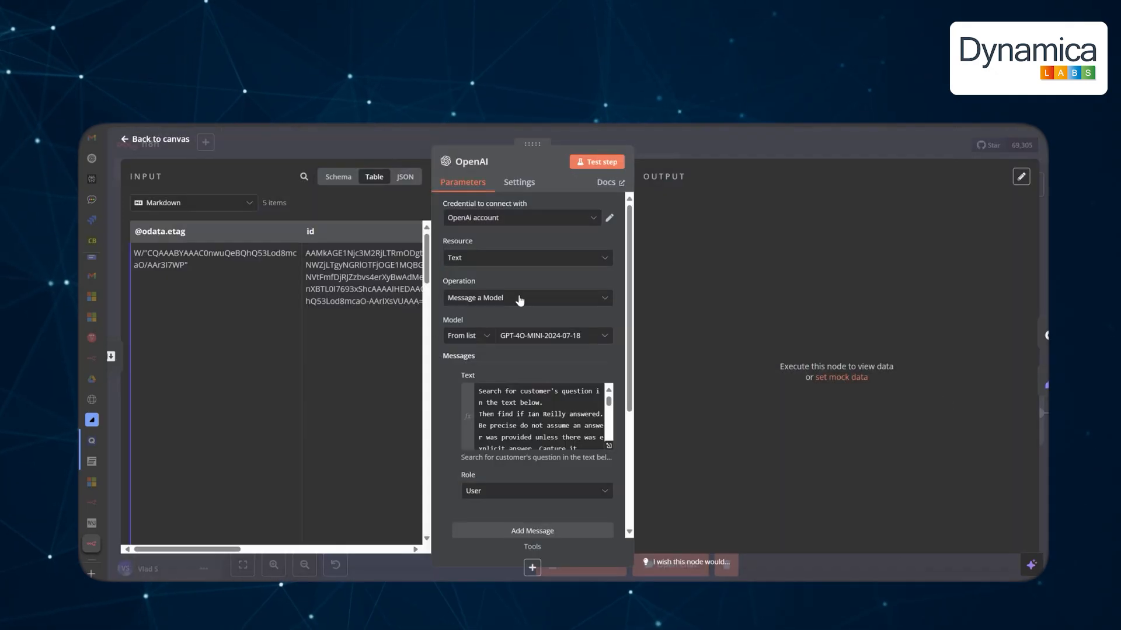
pyautogui.moveTo(231, 550); pyautogui.dragTo(400, 561)
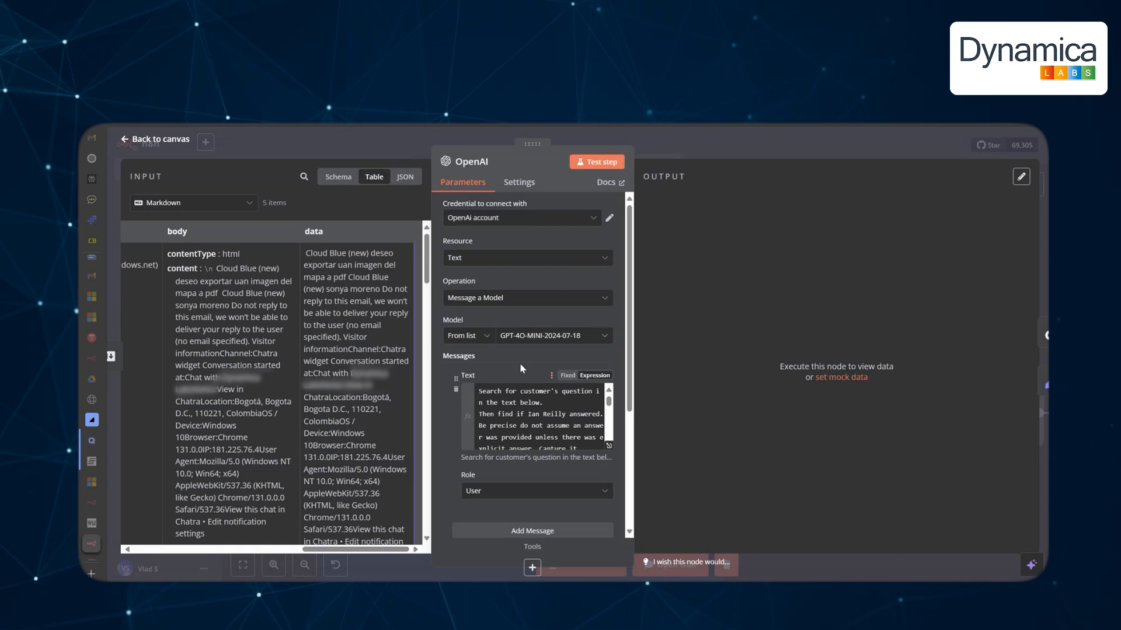
pyautogui.scroll(-4, 586, 428)
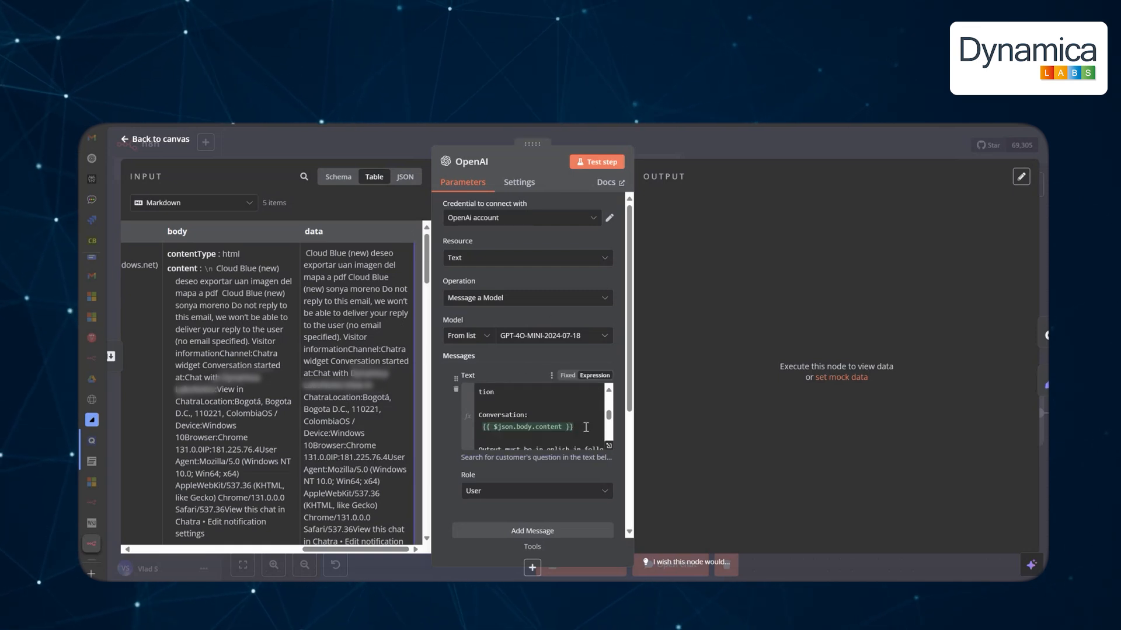
pyautogui.click(609, 446)
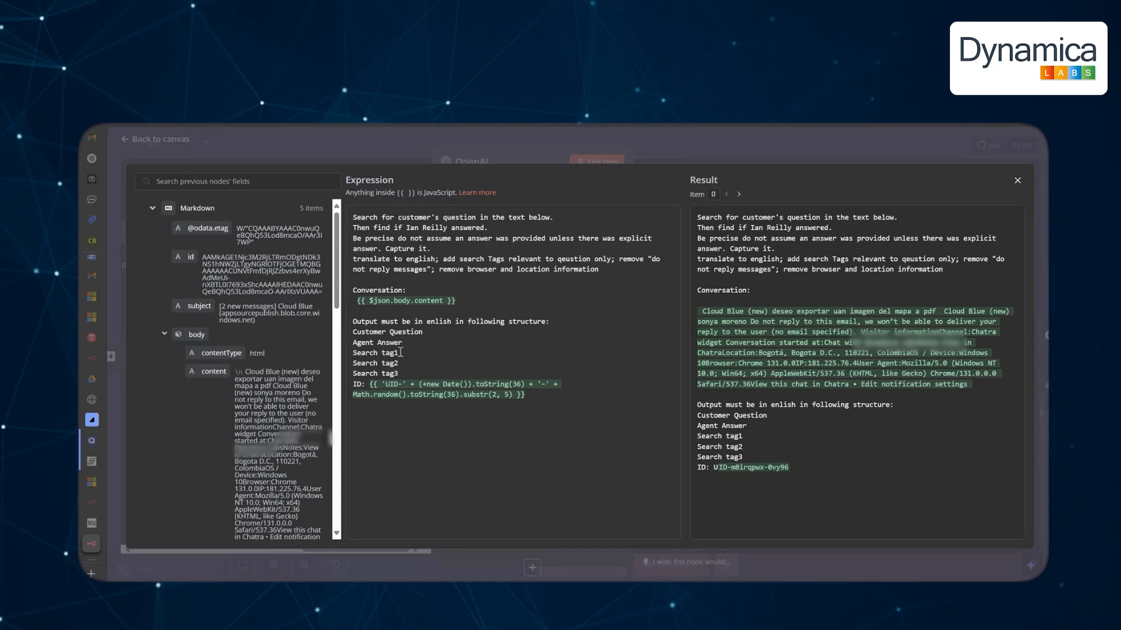
pyautogui.click(1018, 182)
pyautogui.press('Escape')
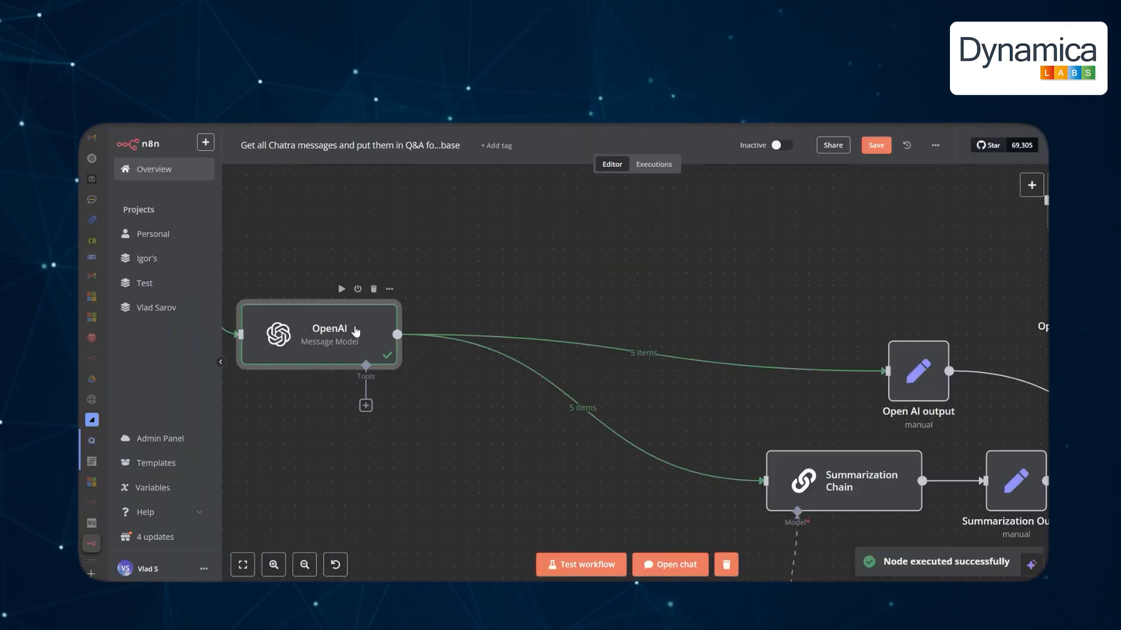
# Inspect the OpenAI results, highlighting the extracted Power BI question and three search tags.
pyautogui.doubleClick(356, 331)
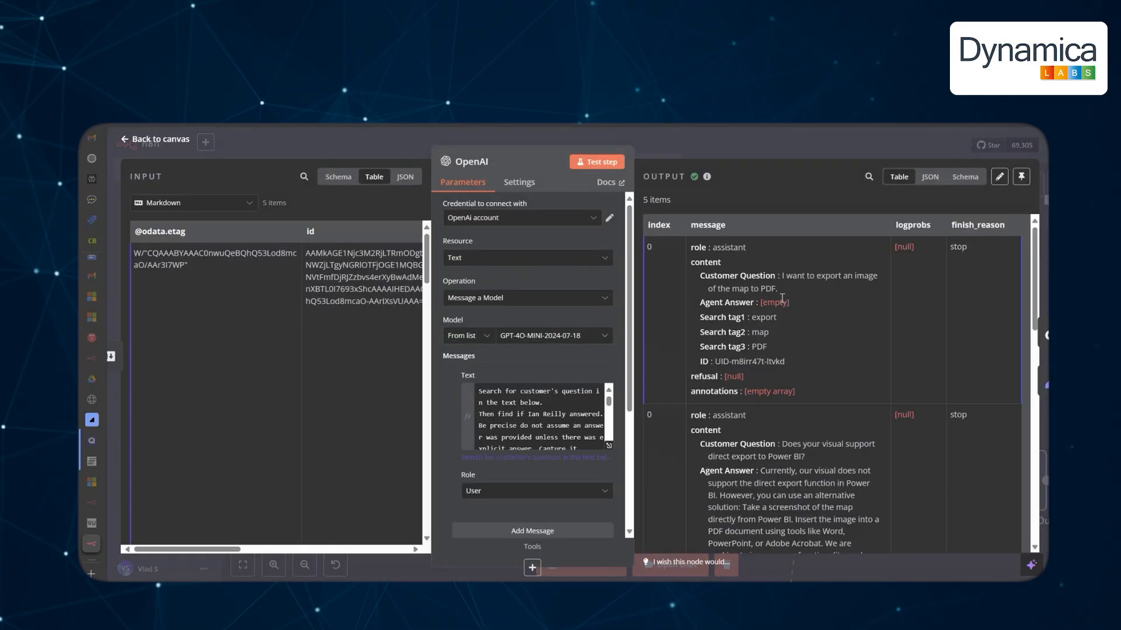
pyautogui.moveTo(782, 330); pyautogui.dragTo(827, 344)
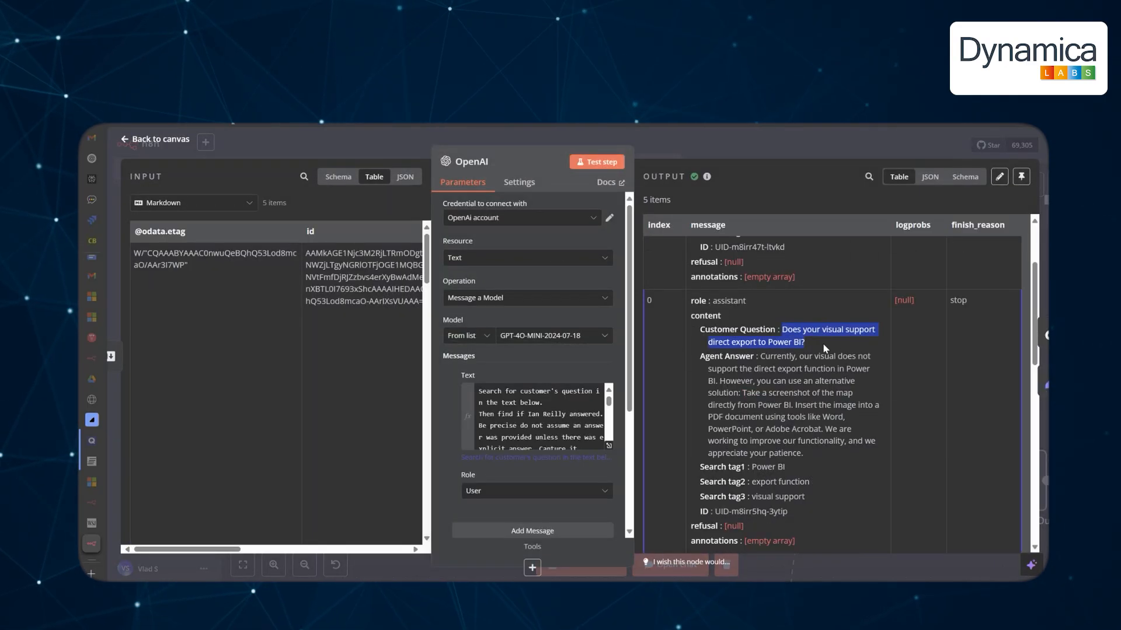
pyautogui.moveTo(702, 468); pyautogui.dragTo(766, 497)
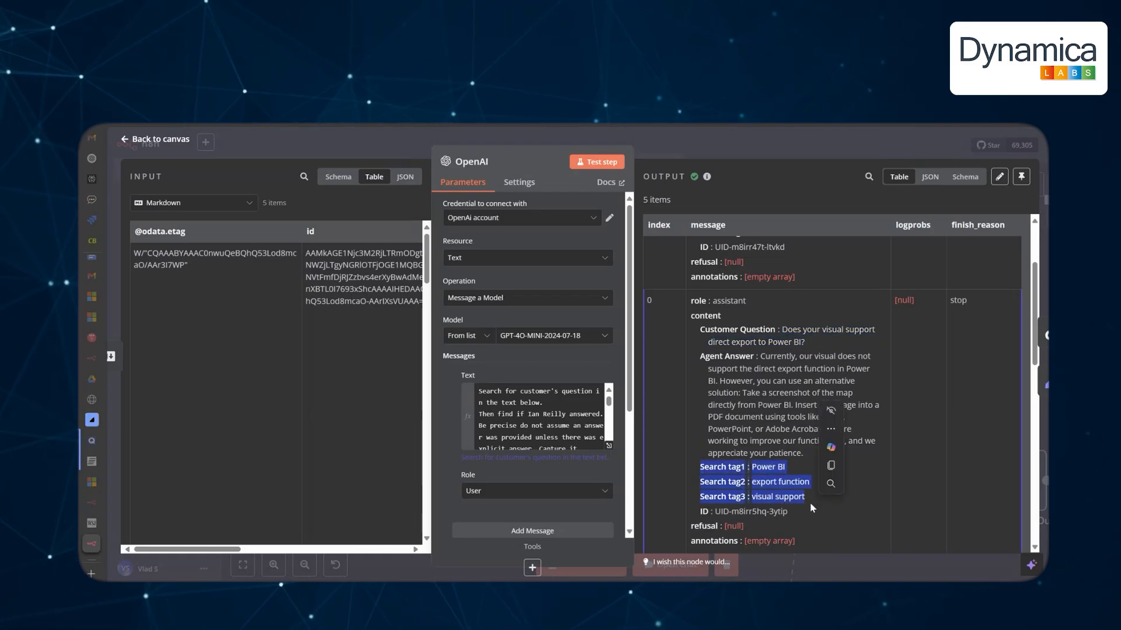
pyautogui.click(838, 516)
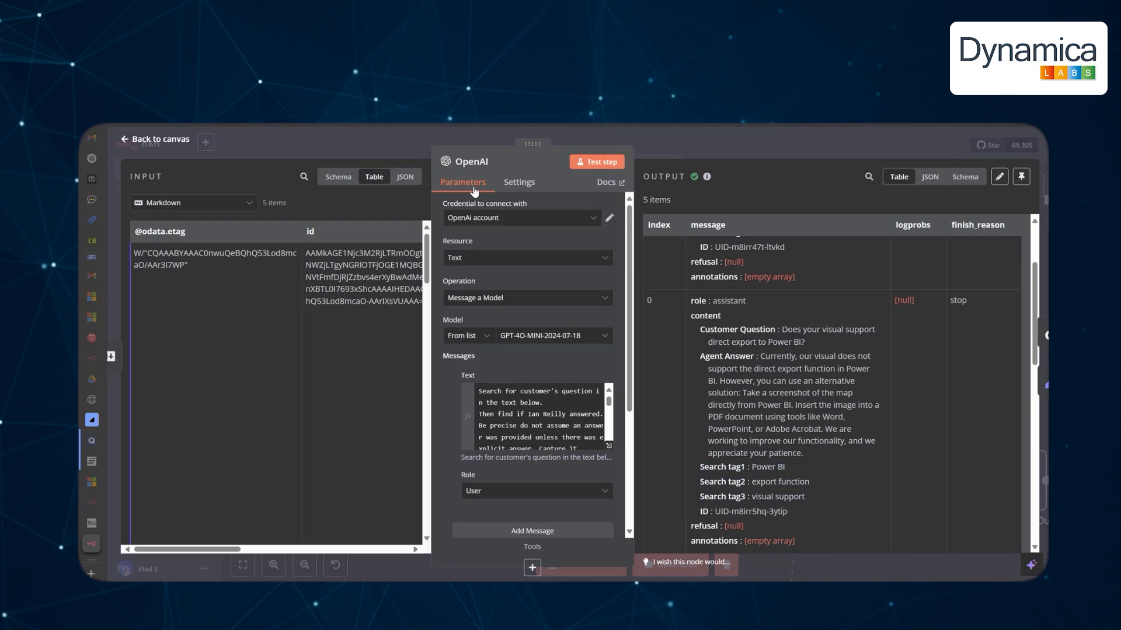
pyautogui.click(447, 140)
pyautogui.moveTo(858, 310); pyautogui.dragTo(539, 254)
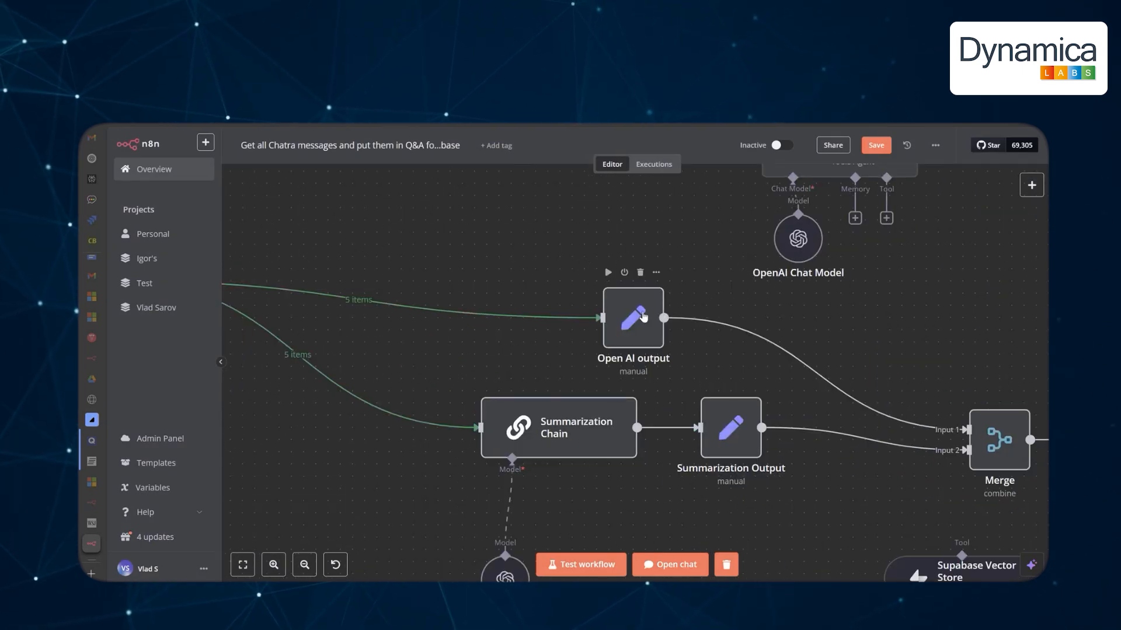
# Run Open AI output and the Summarization Chain, then review the first two conversation summaries.
pyautogui.click(608, 272)
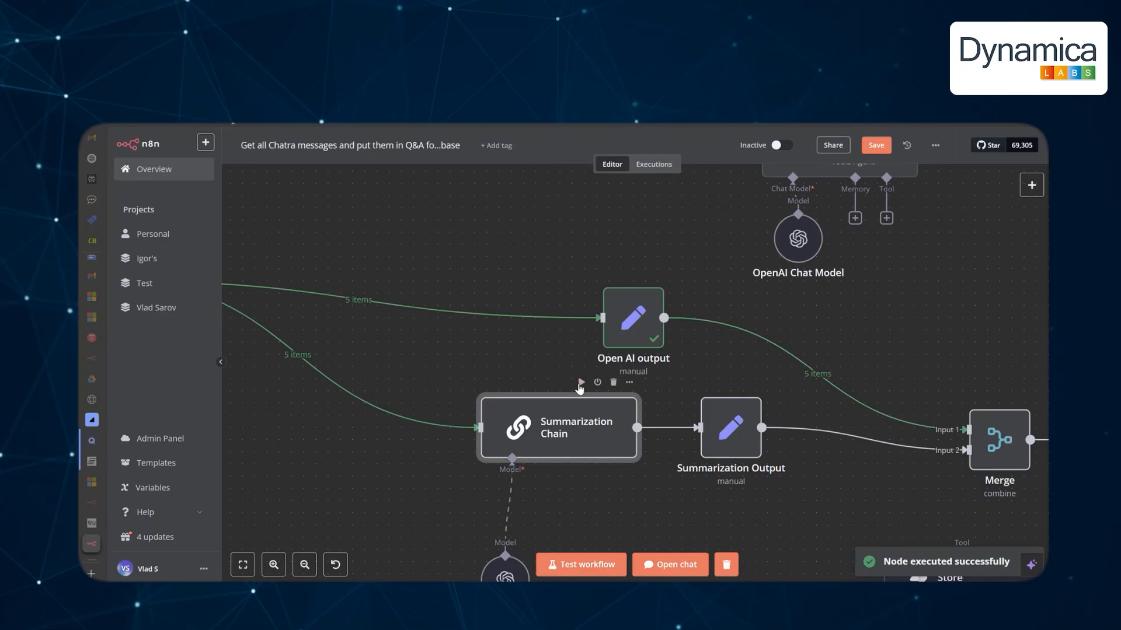
pyautogui.click(581, 383)
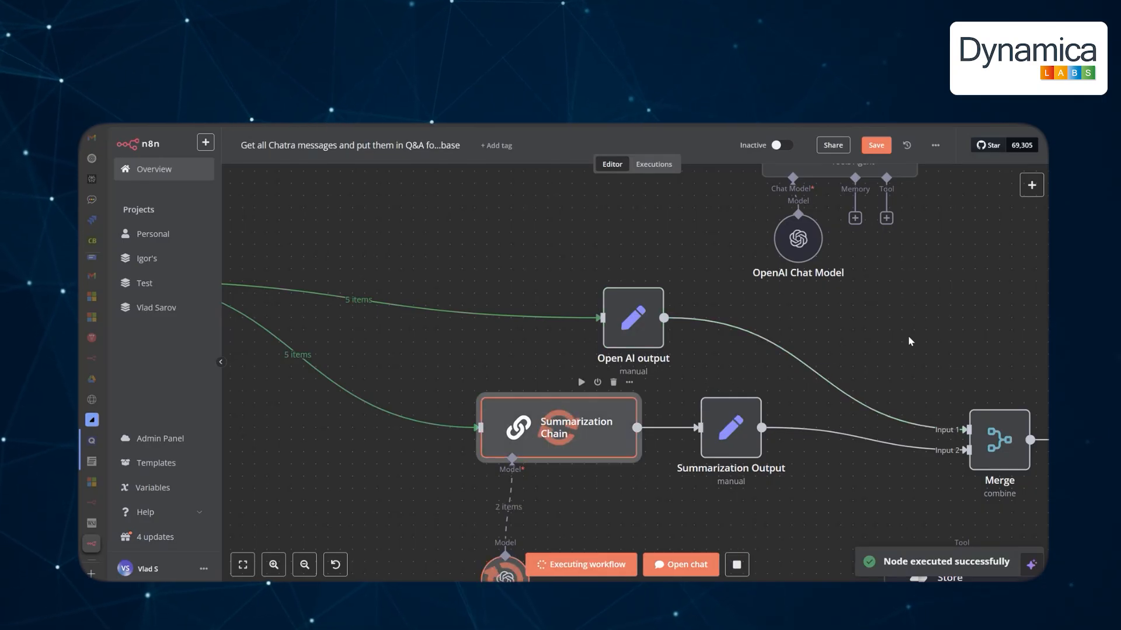
pyautogui.moveTo(888, 335); pyautogui.dragTo(668, 289)
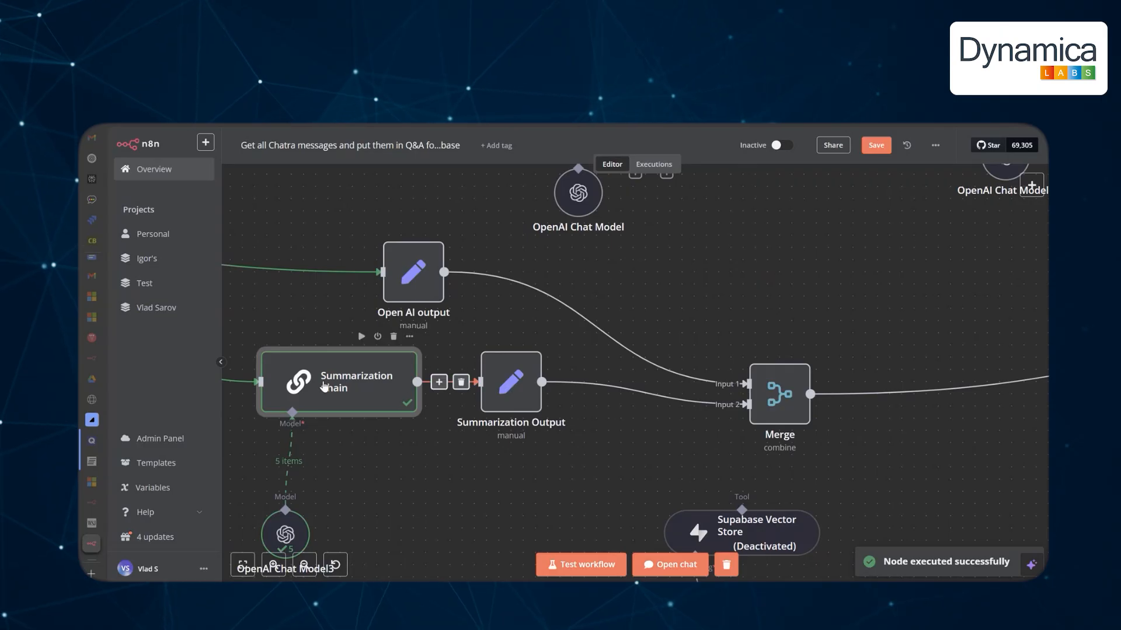
pyautogui.doubleClick(356, 386)
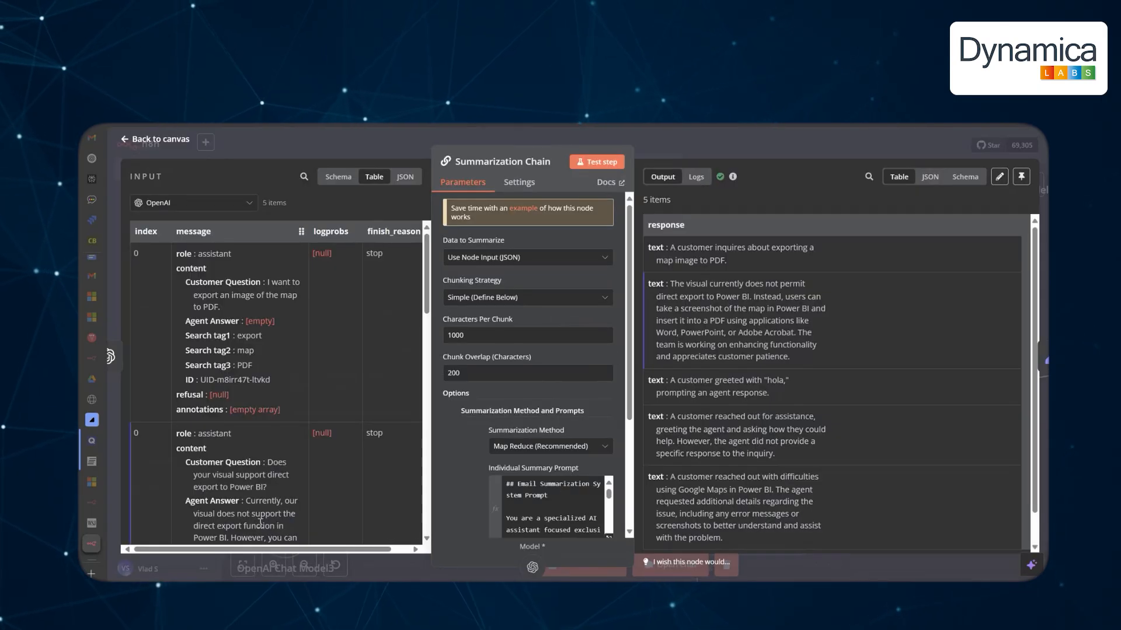
pyautogui.moveTo(327, 550); pyautogui.dragTo(345, 554)
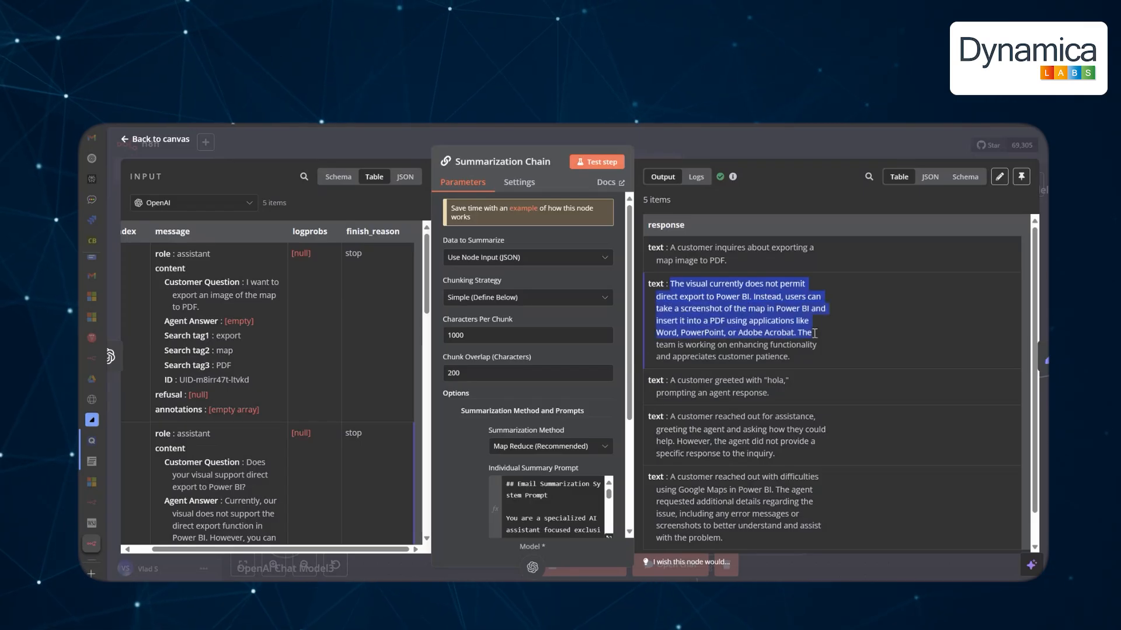
pyautogui.tripleClick(747, 265)
pyautogui.moveTo(790, 357); pyautogui.dragTo(706, 309)
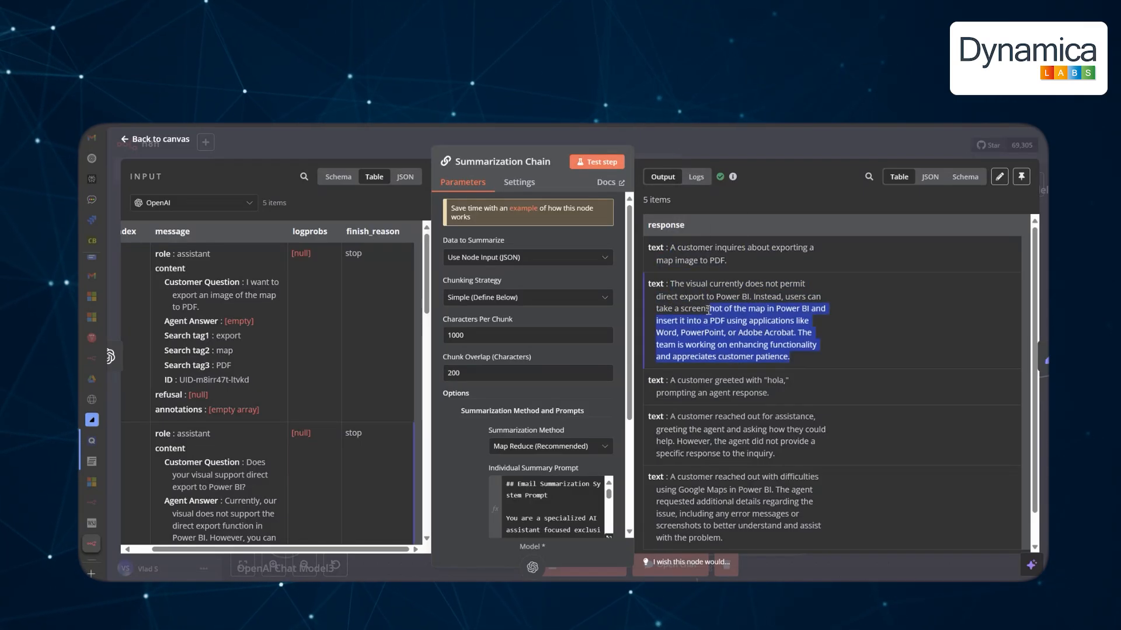
pyautogui.click(181, 144)
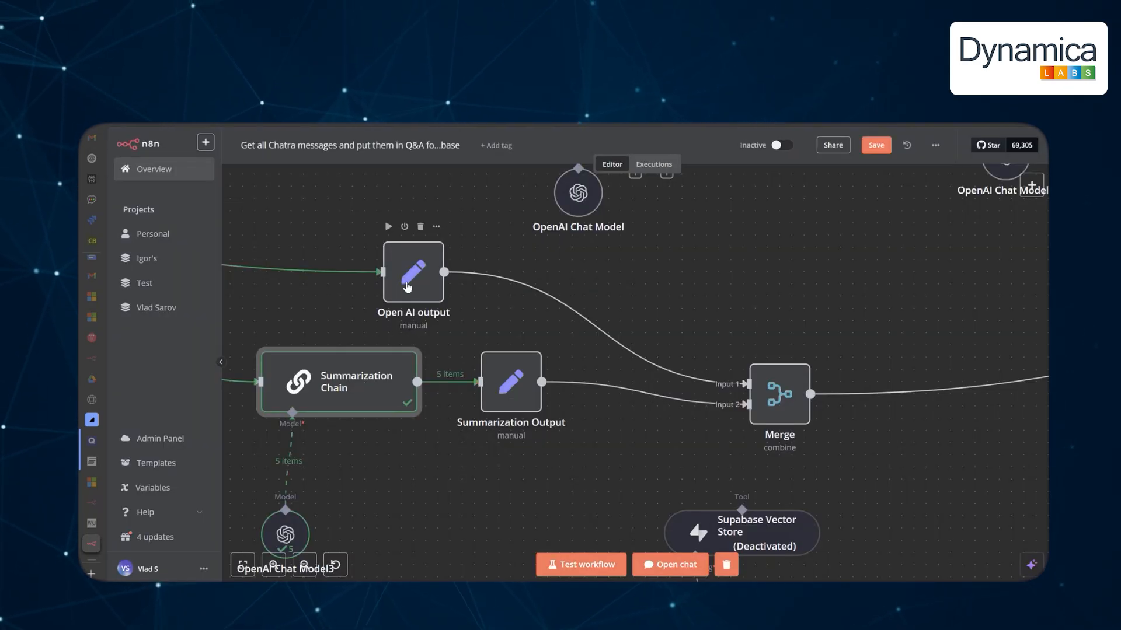
# Run the Open AI output and Summarization Output steps.
pyautogui.click(388, 226)
pyautogui.click(486, 337)
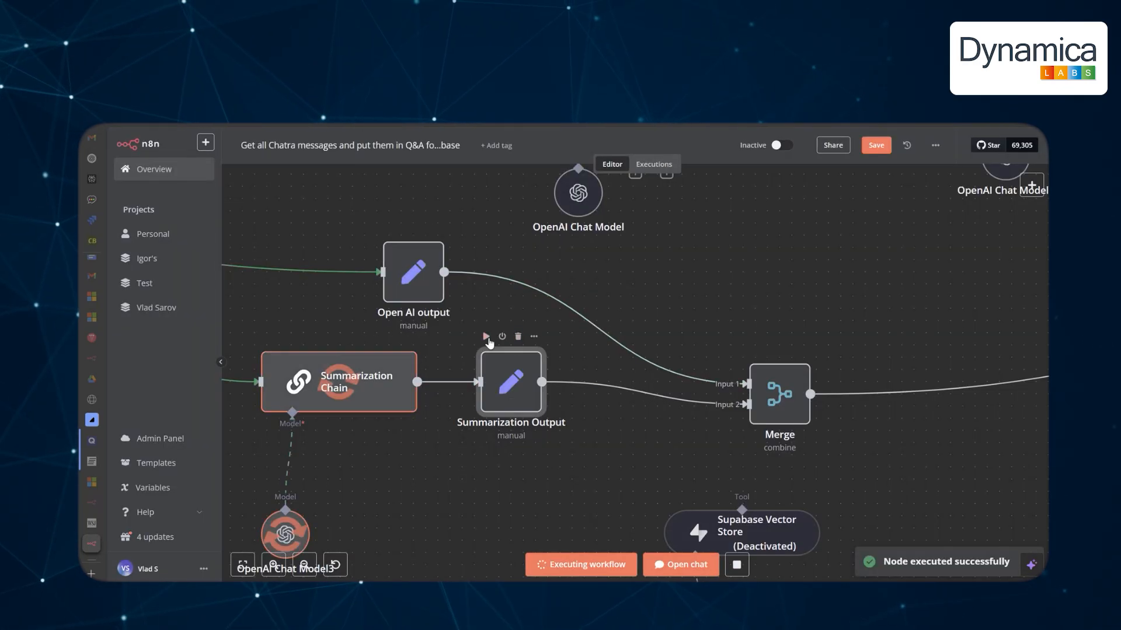
pyautogui.moveTo(906, 326); pyautogui.dragTo(563, 302)
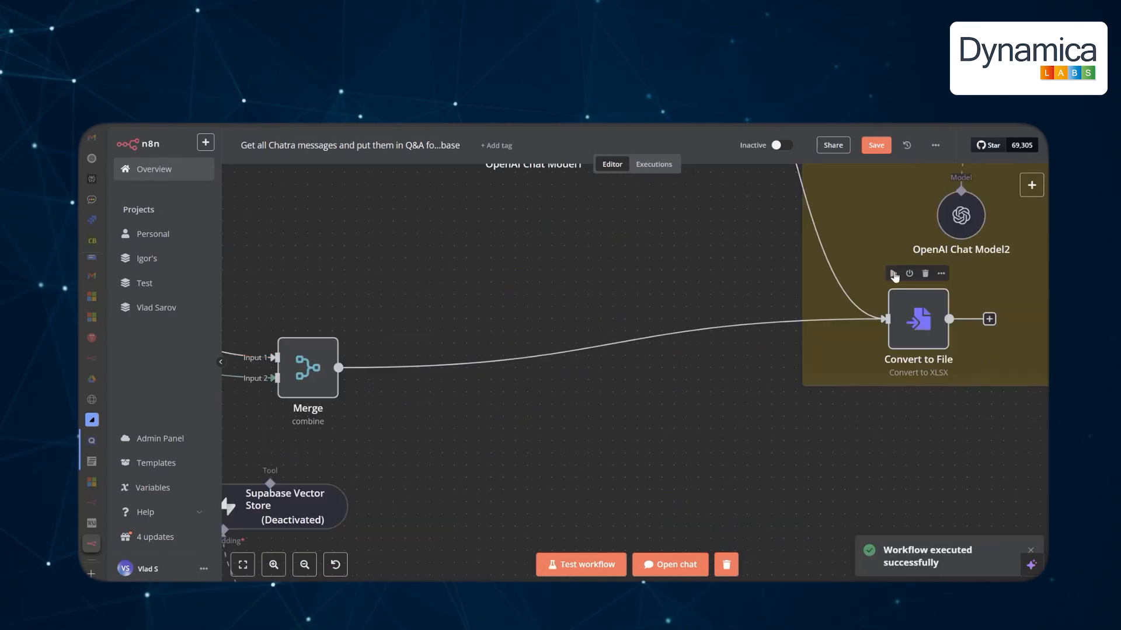
# Download GoogleMaps-PowerBI-KnowledgeBase.xlsx from Convert to File, open it, and widen Search Tag columns D and E.
pyautogui.click(894, 276)
pyautogui.doubleClick(904, 298)
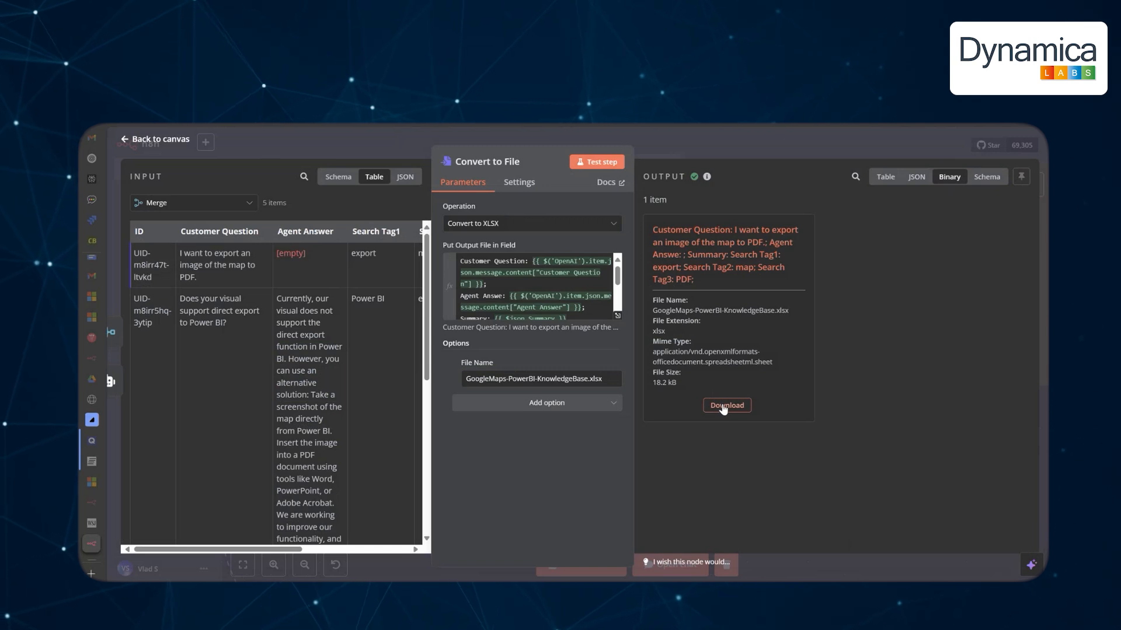
pyautogui.click(720, 407)
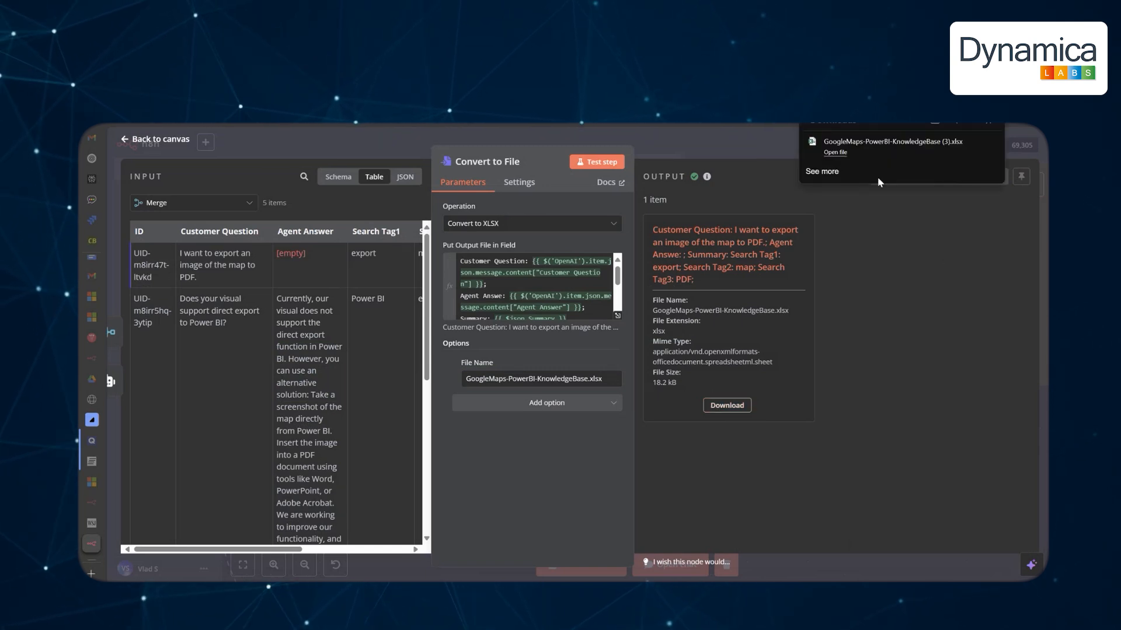
pyautogui.click(835, 153)
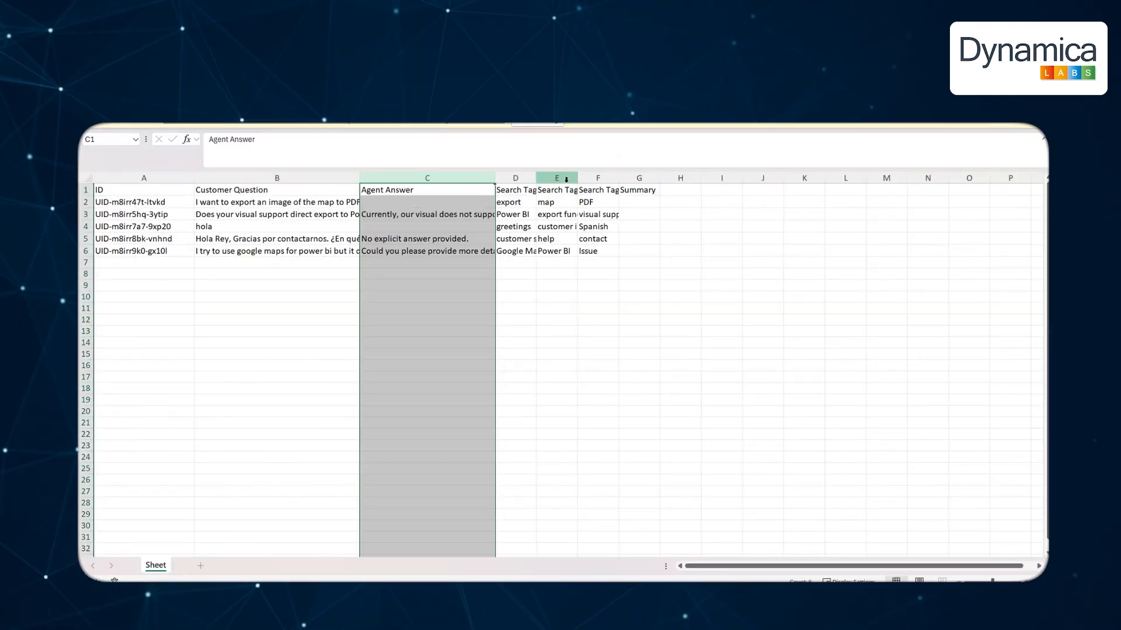
pyautogui.moveTo(537, 178); pyautogui.dragTo(725, 178)
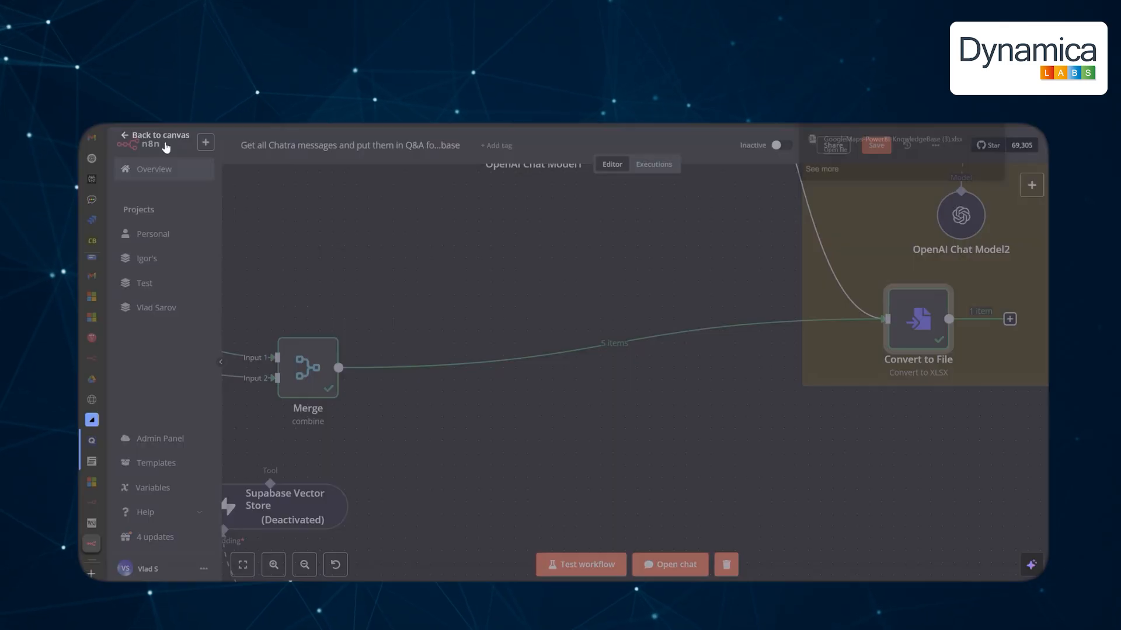
# Go to Personal without saving, then open 'Create Vector Storage for existing table'.
pyautogui.scroll(3, 505, 318)
pyautogui.scroll(-2, 488, 324)
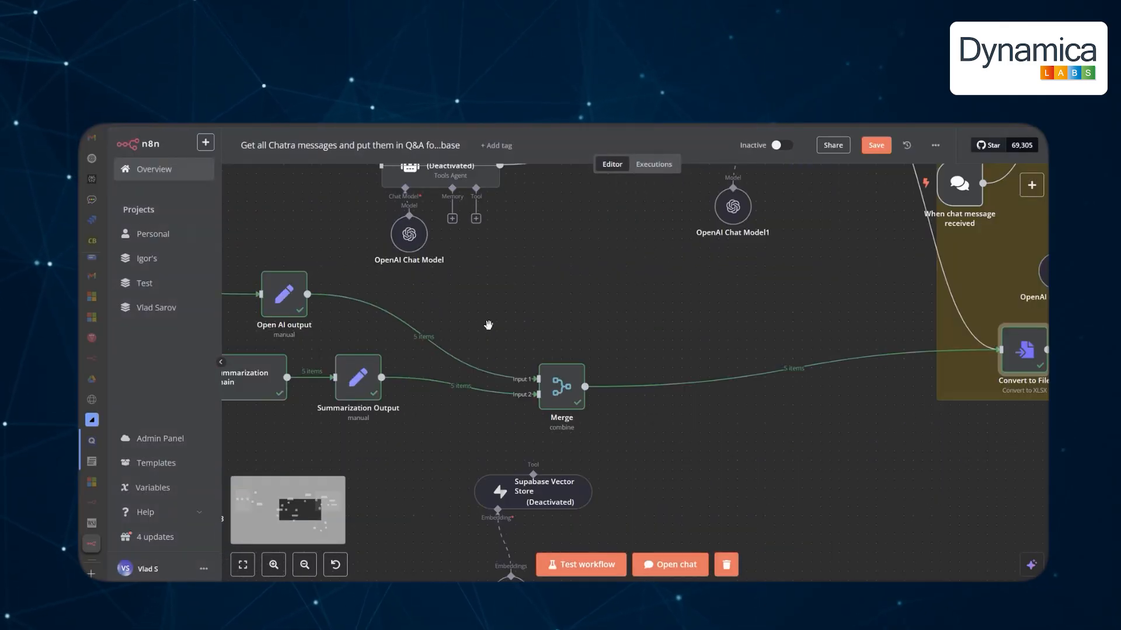
pyautogui.moveTo(466, 318); pyautogui.dragTo(813, 368)
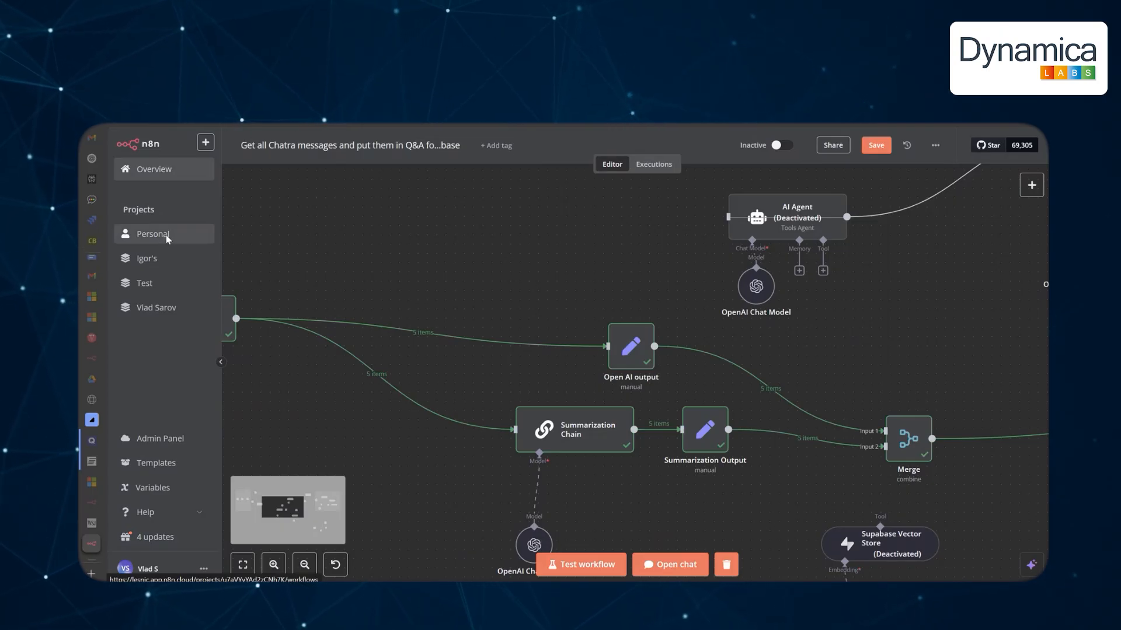
pyautogui.click(167, 238)
pyautogui.click(613, 380)
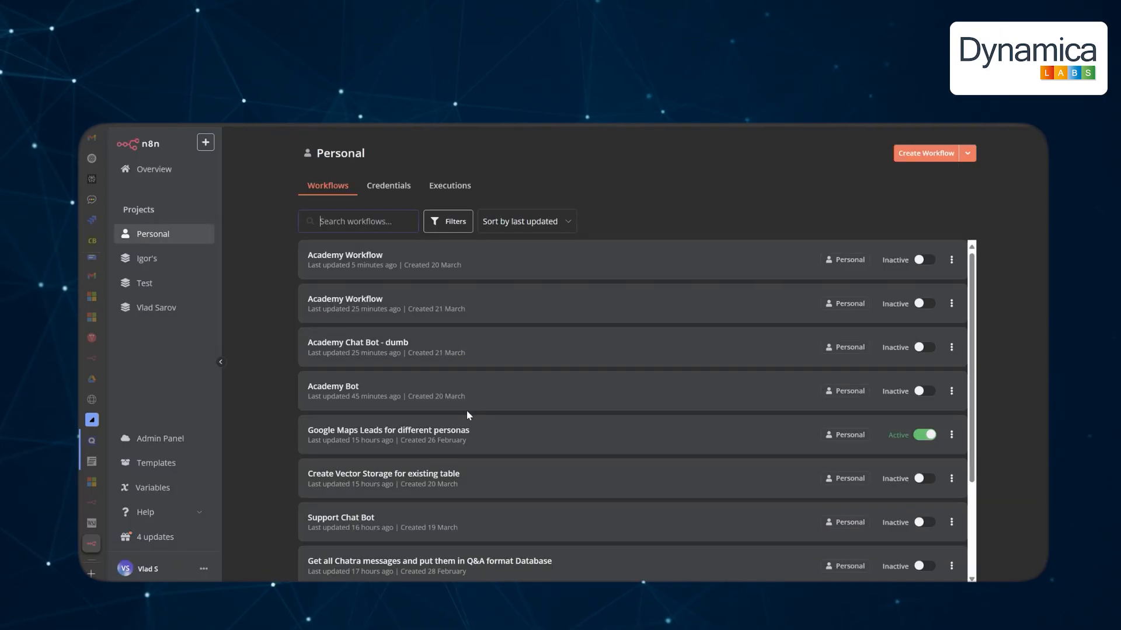
pyautogui.click(467, 477)
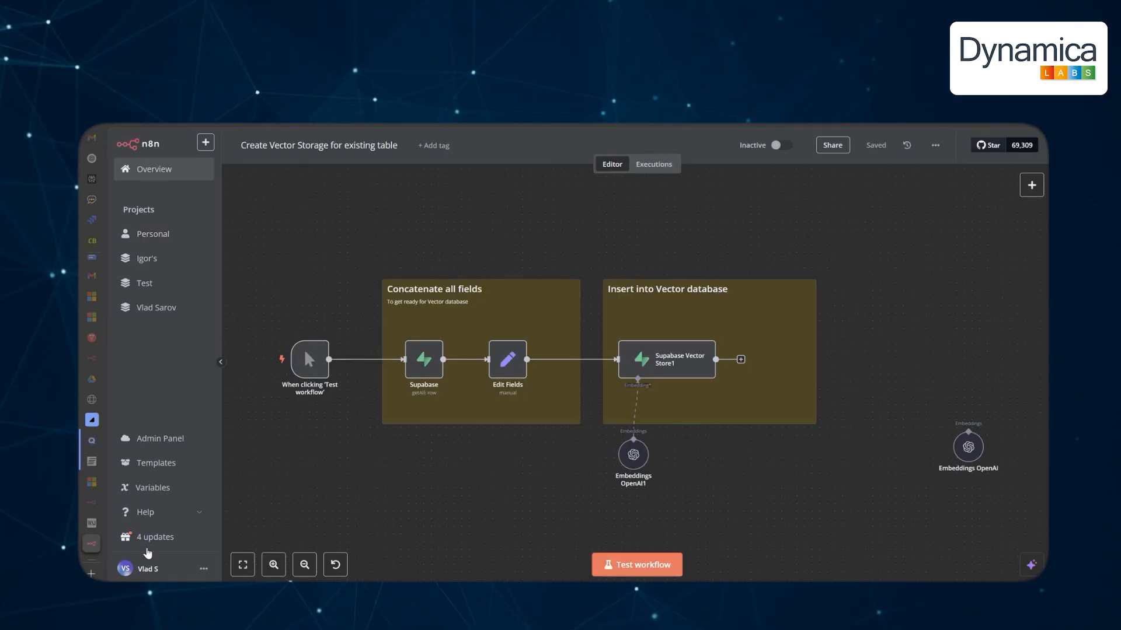
# Inspect vector_table's 200 rows, widening the embedding column and scrolling to content and metadata.
pyautogui.click(146, 551)
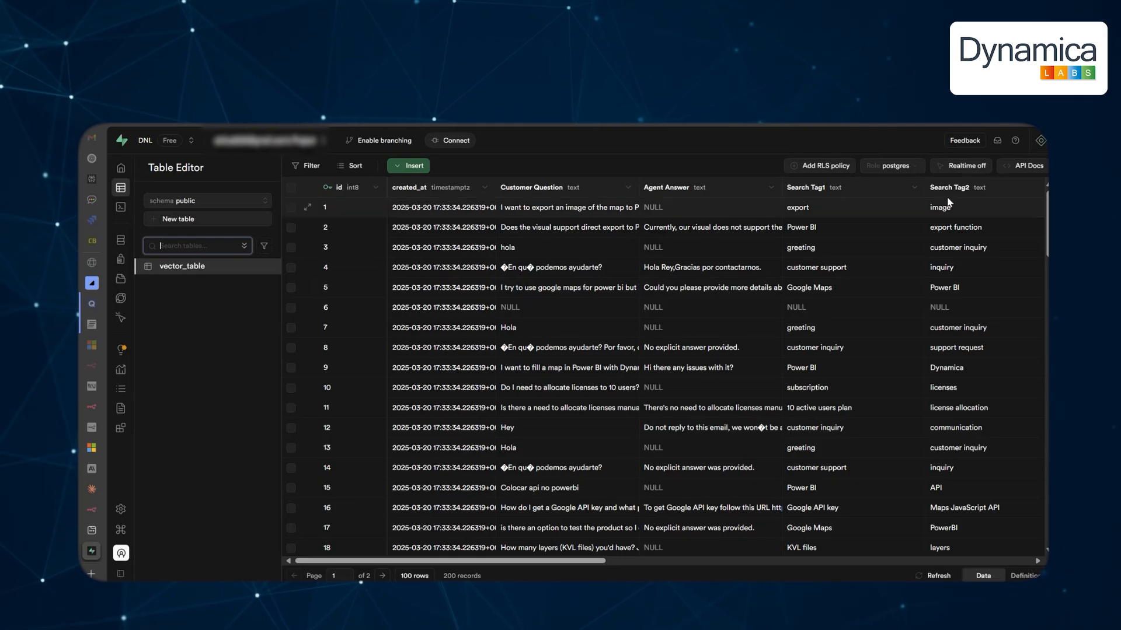
pyautogui.moveTo(578, 561); pyautogui.dragTo(847, 567)
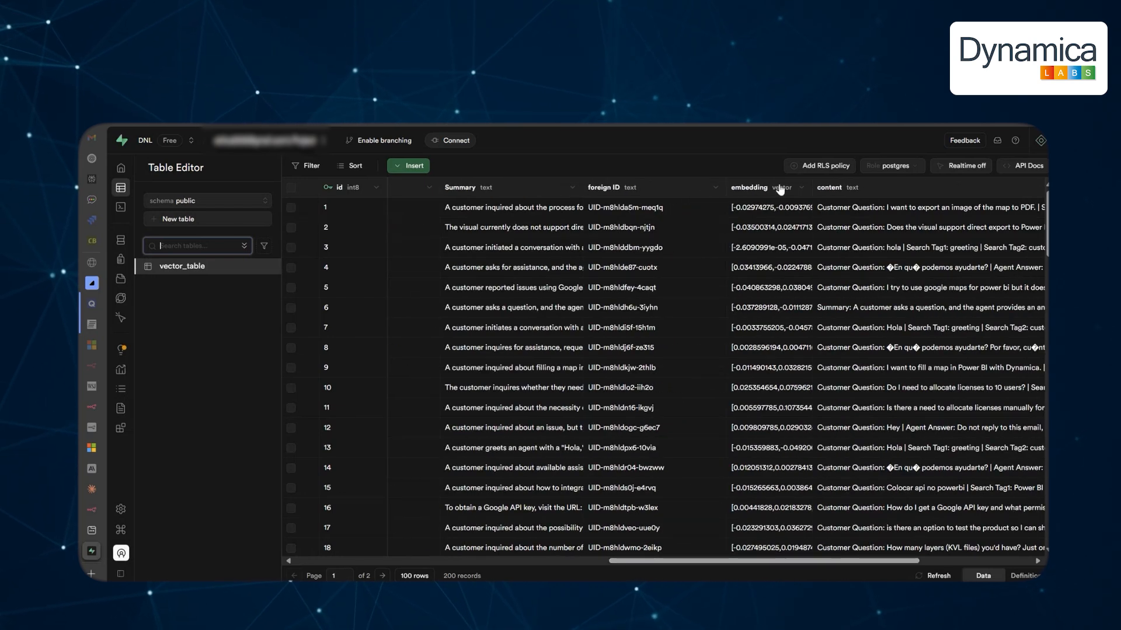
pyautogui.moveTo(812, 187); pyautogui.dragTo(942, 193)
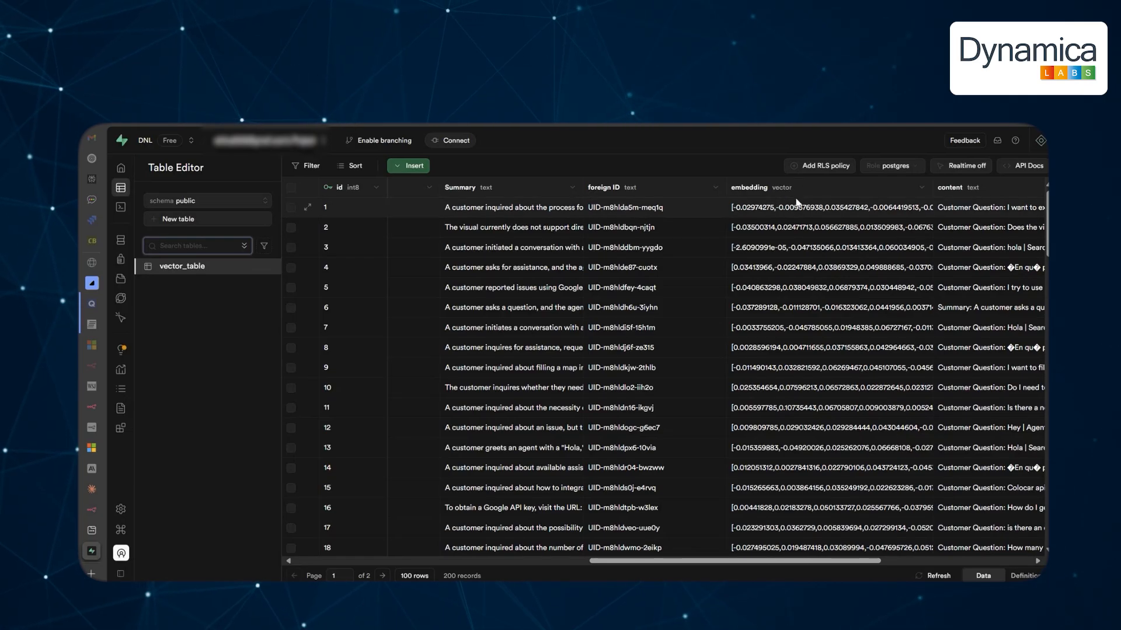
pyautogui.moveTo(681, 562); pyautogui.dragTo(822, 561)
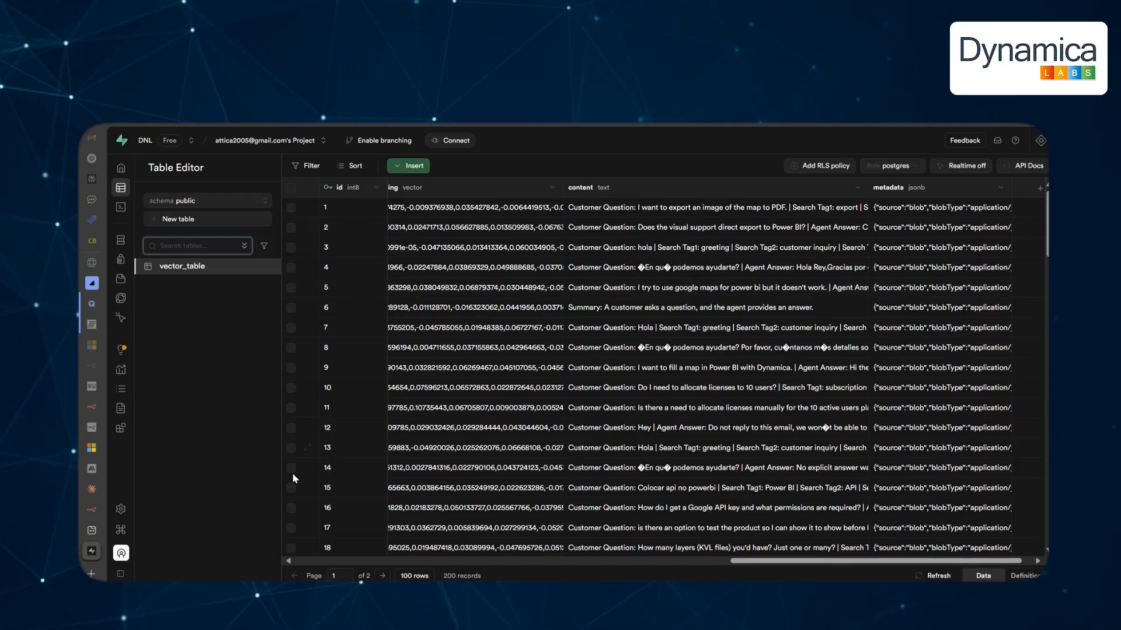
# Back in n8n, test the Supabase node to fetch the table rows.
pyautogui.moveTo(111, 529)
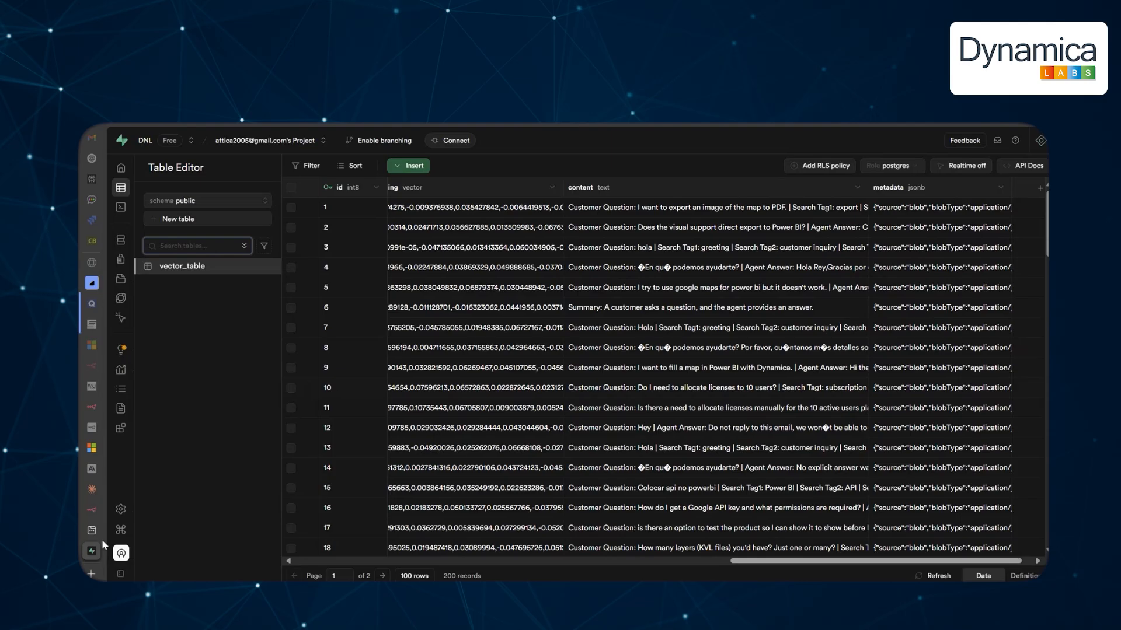
pyautogui.click(92, 509)
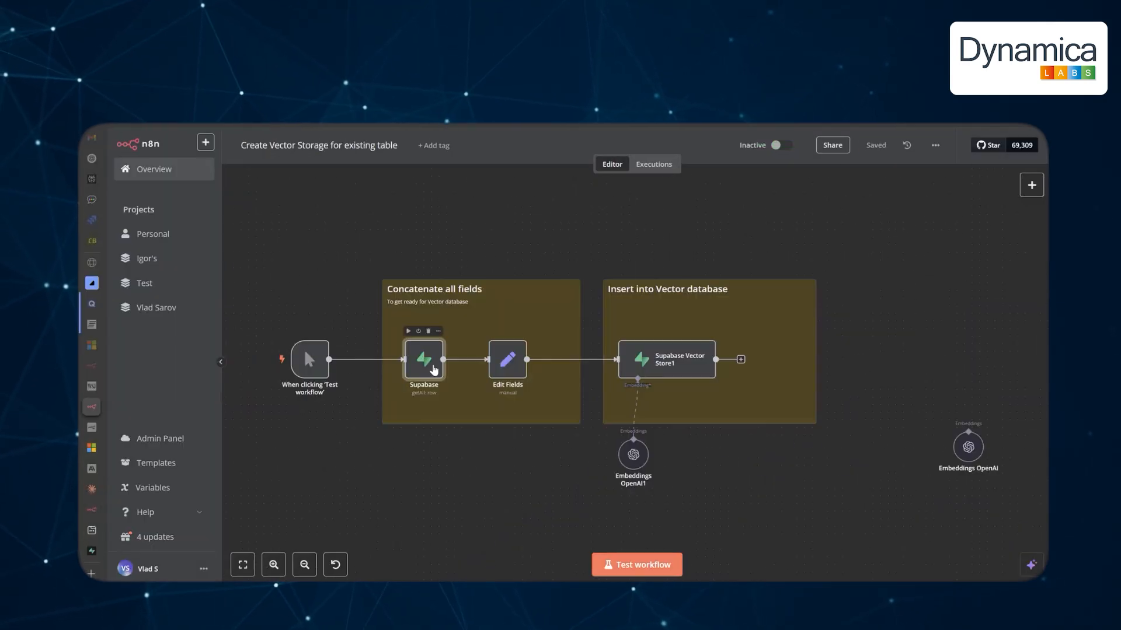
pyautogui.doubleClick(430, 359)
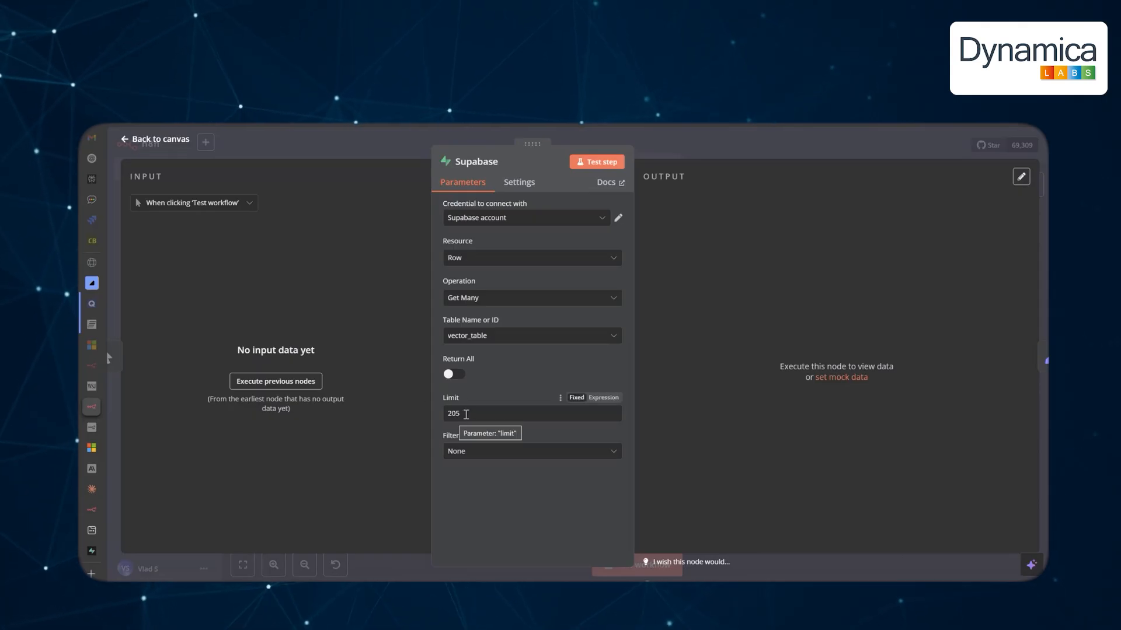
pyautogui.click(597, 162)
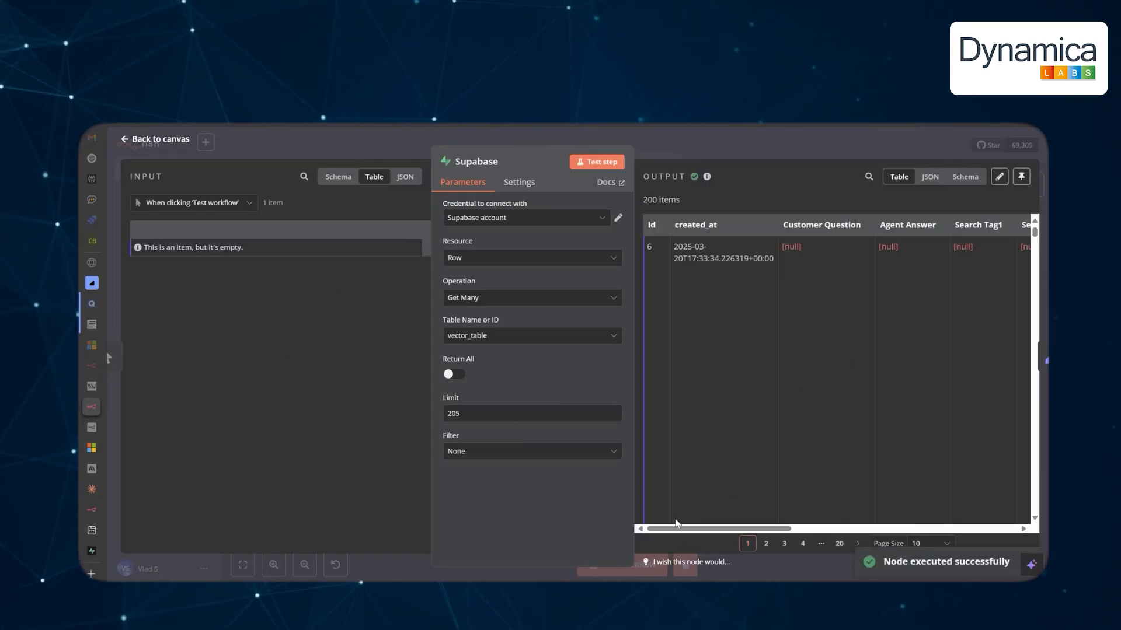
pyautogui.moveTo(676, 528); pyautogui.dragTo(906, 528)
pyautogui.click(151, 140)
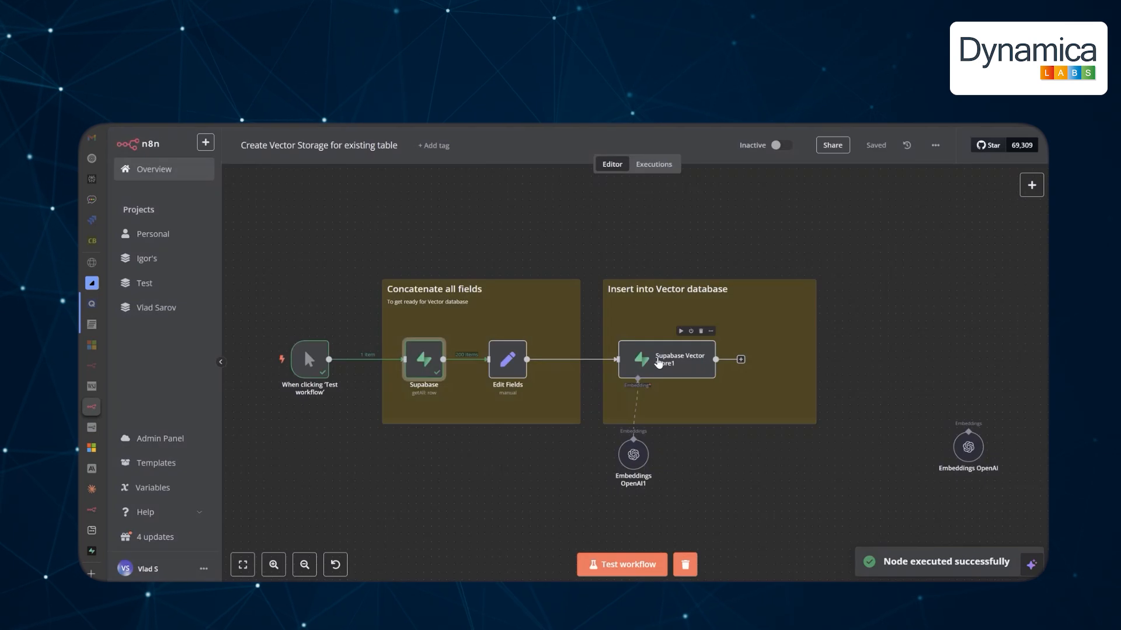
# Review the Edit Fields, Supabase Vector Store1 and Embeddings OpenAI1 node settings.
pyautogui.doubleClick(508, 360)
pyautogui.scroll(-5, 562, 331)
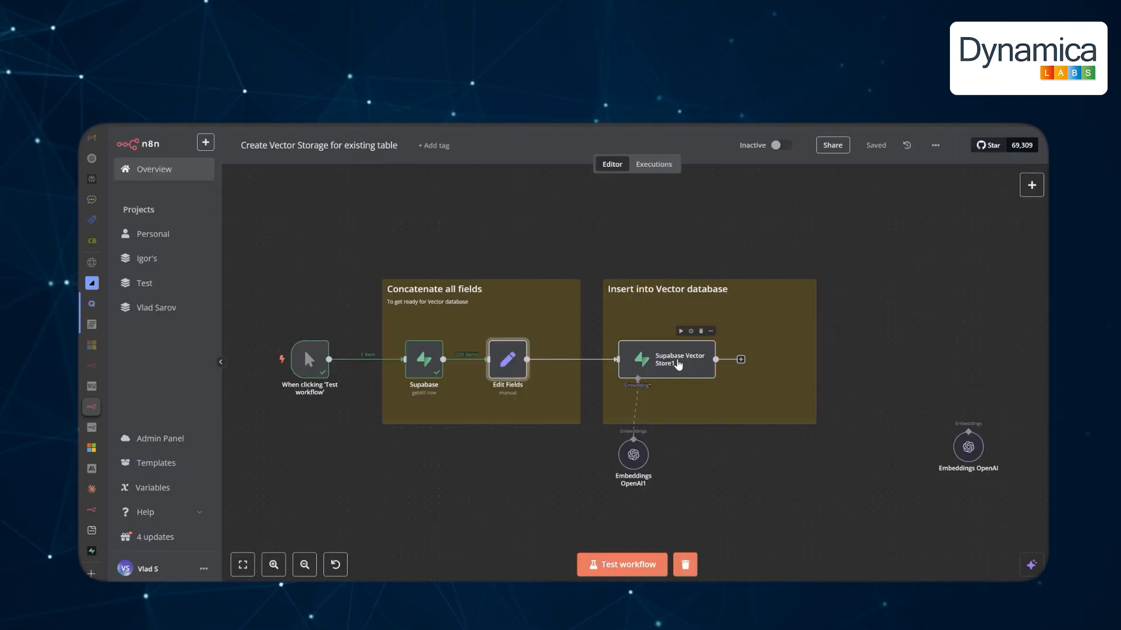
pyautogui.doubleClick(677, 362)
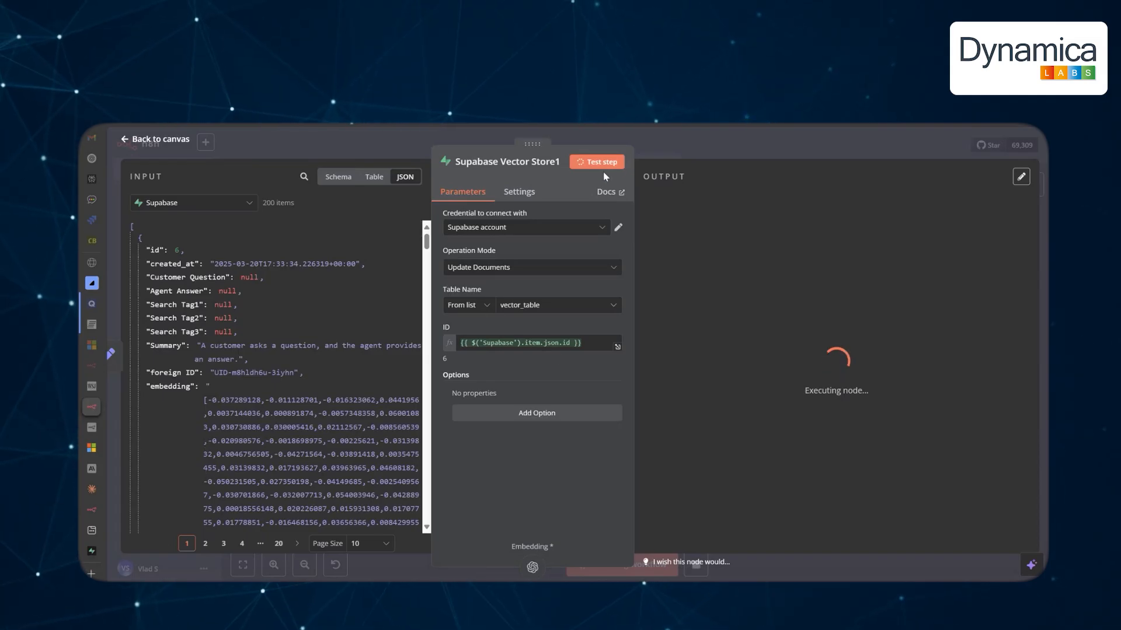
pyautogui.click(533, 566)
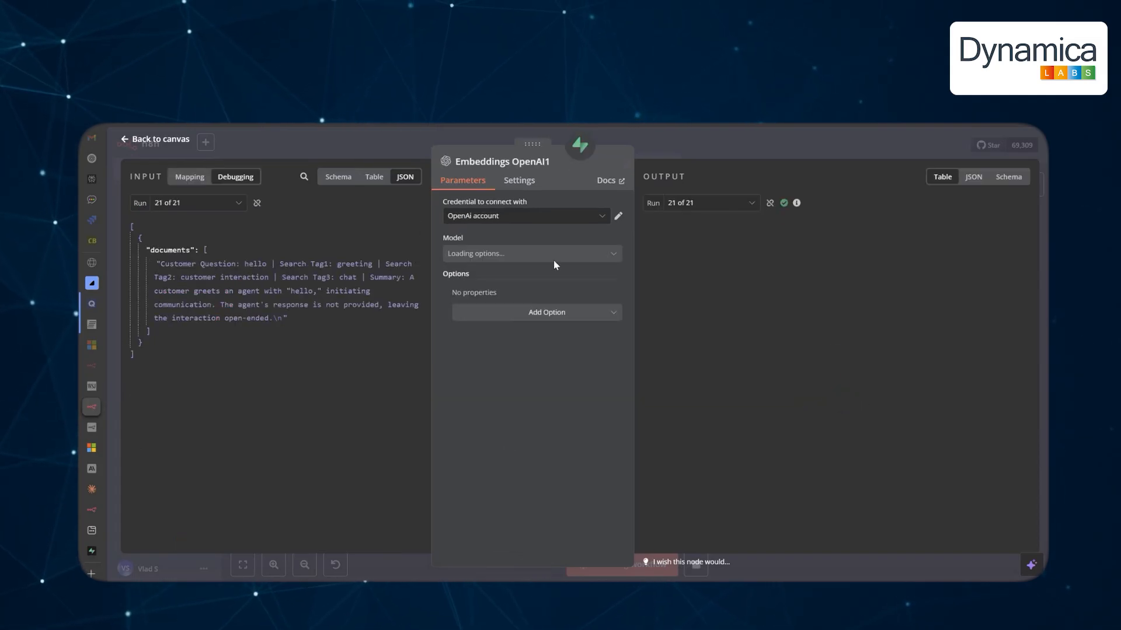
pyautogui.press('Escape')
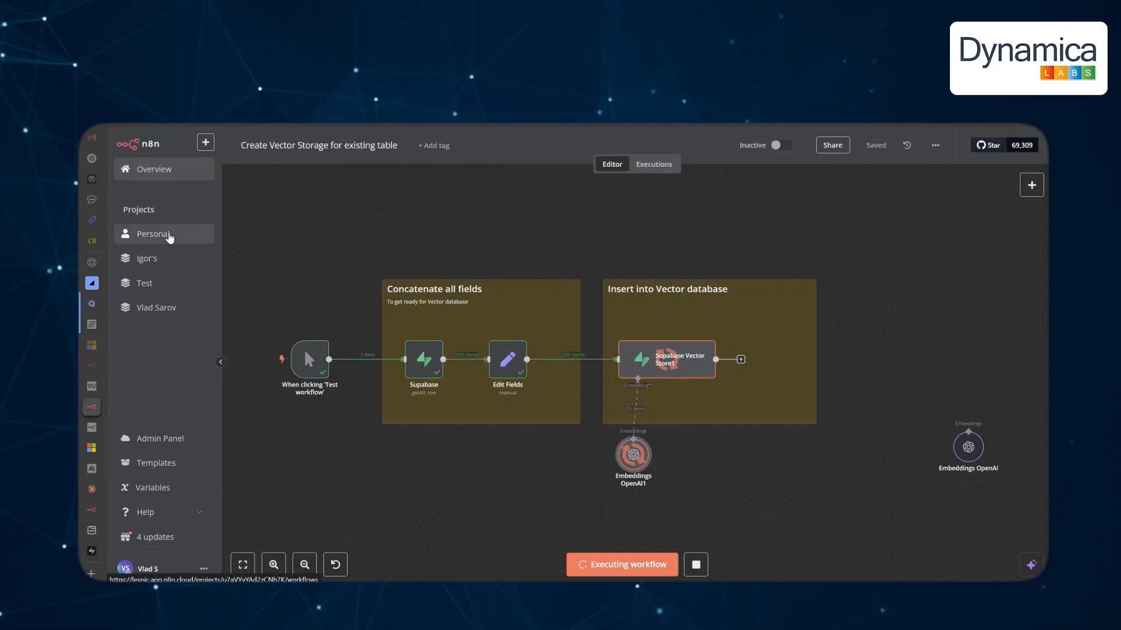
# Open the Support Chat Bot workflow from Personal, pan to its agent nodes, and open chat.
pyautogui.click(169, 235)
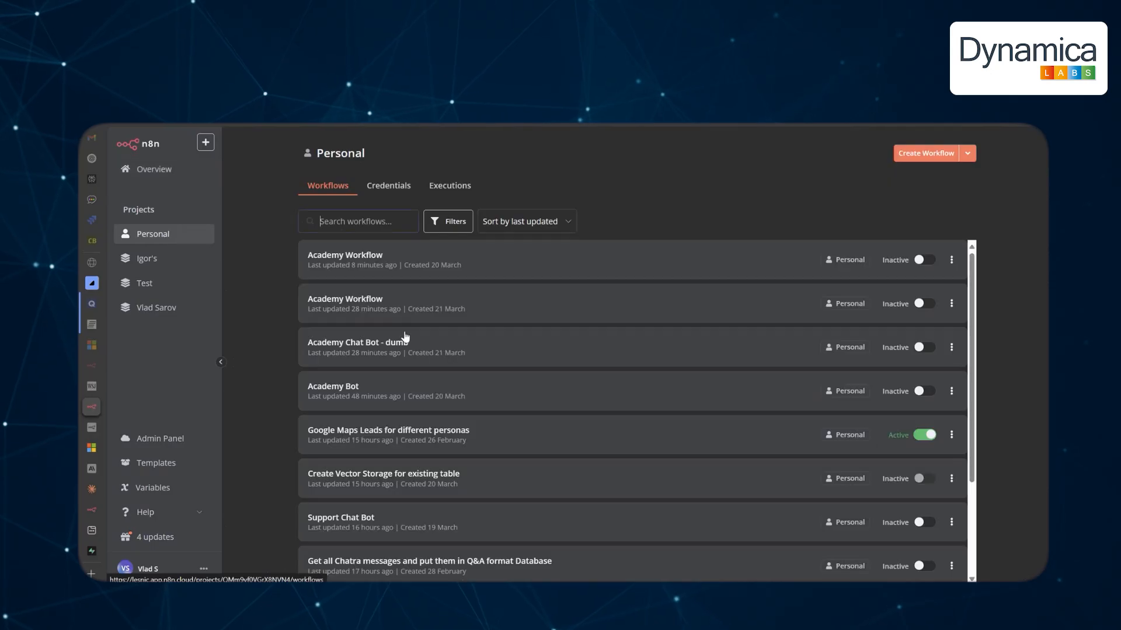
pyautogui.click(409, 521)
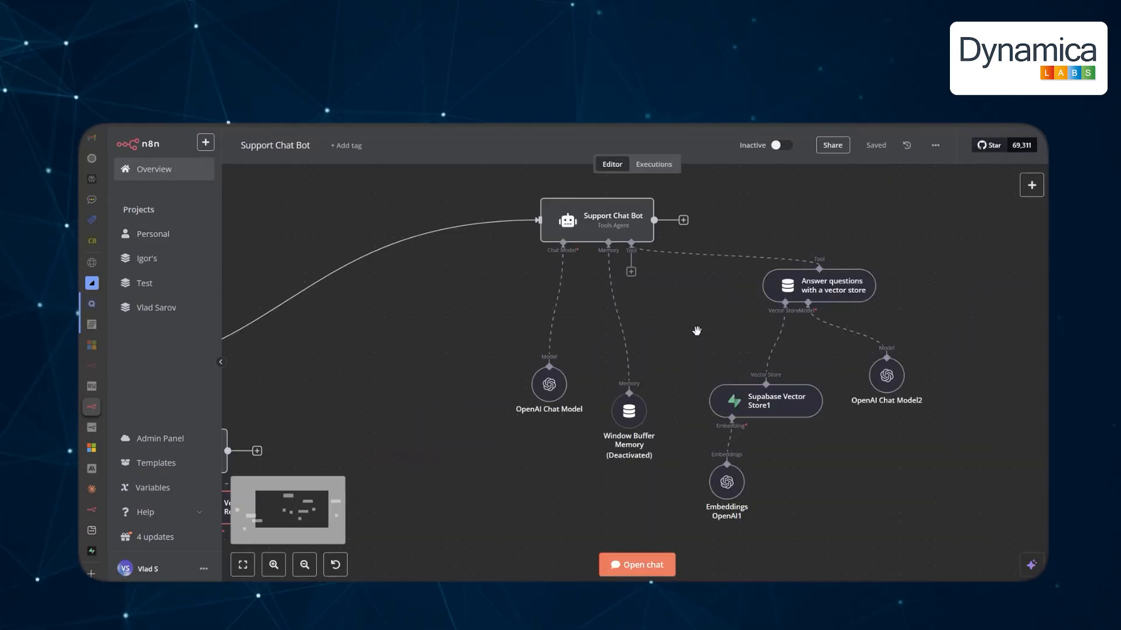
pyautogui.moveTo(715, 328); pyautogui.dragTo(579, 378)
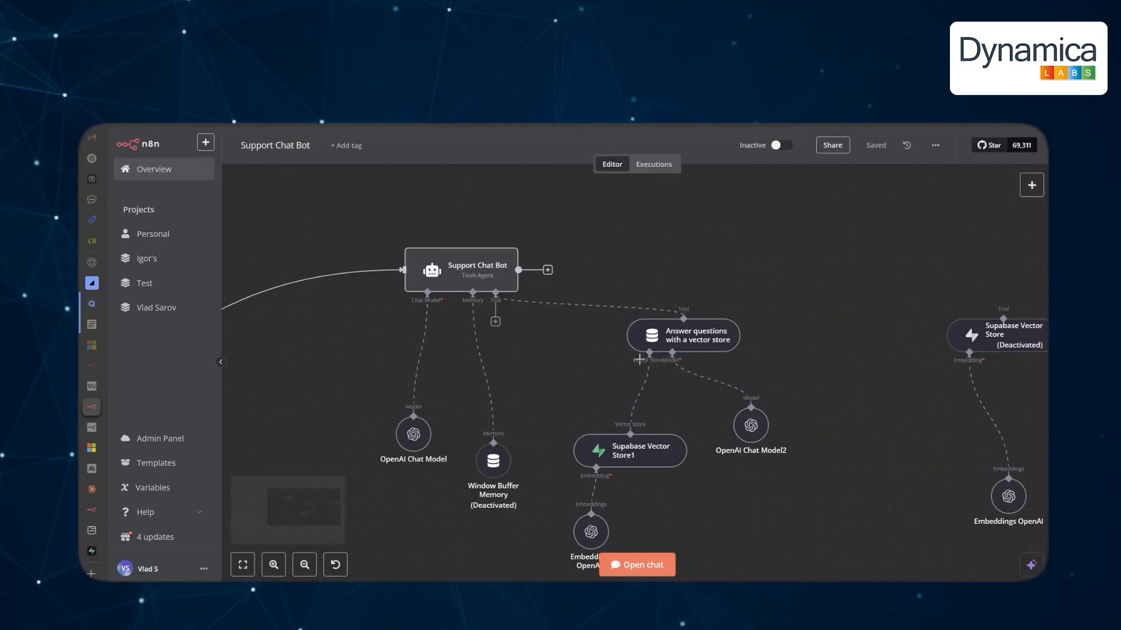
pyautogui.moveTo(540, 311)
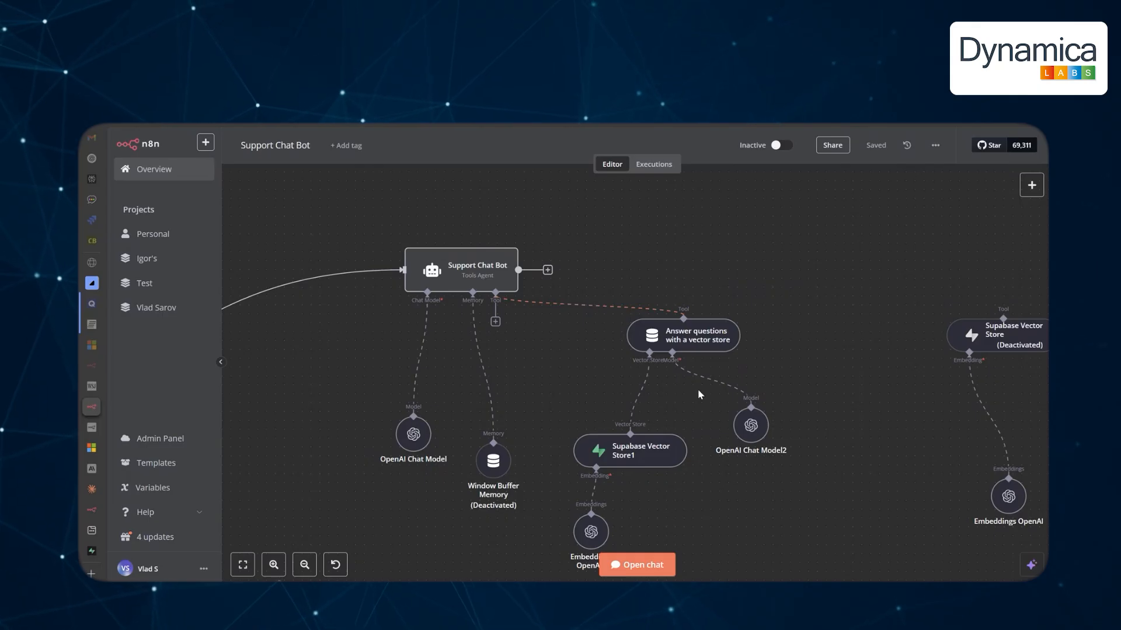
pyautogui.click(642, 564)
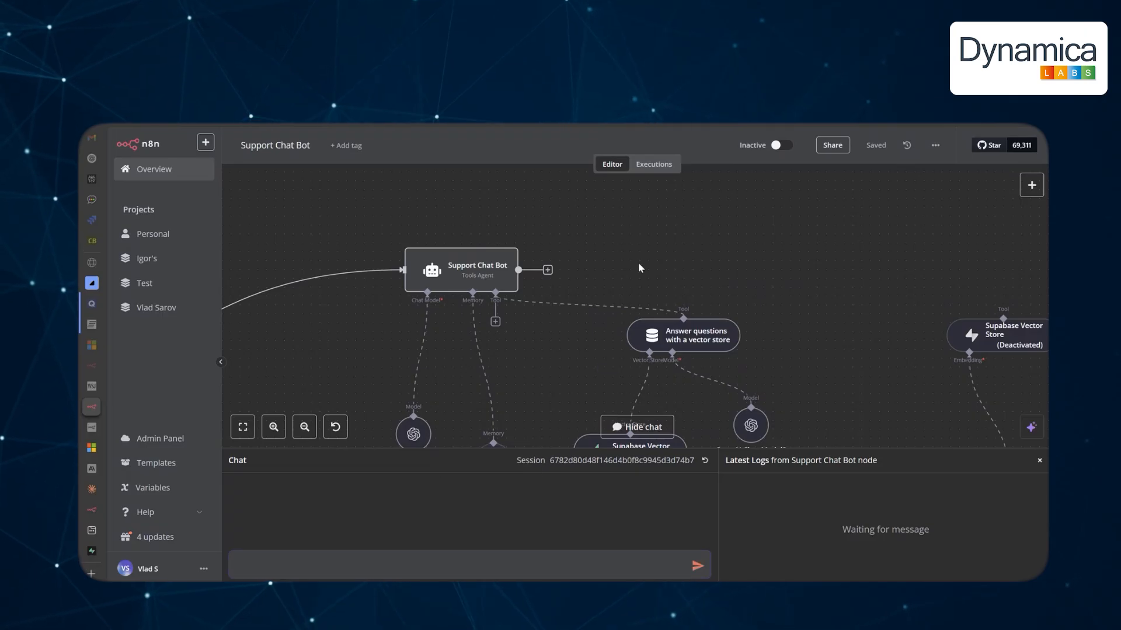
# Send the support bot a question about exporting the map to PDF.
pyautogui.rightClick(787, 249)
pyautogui.click(462, 557)
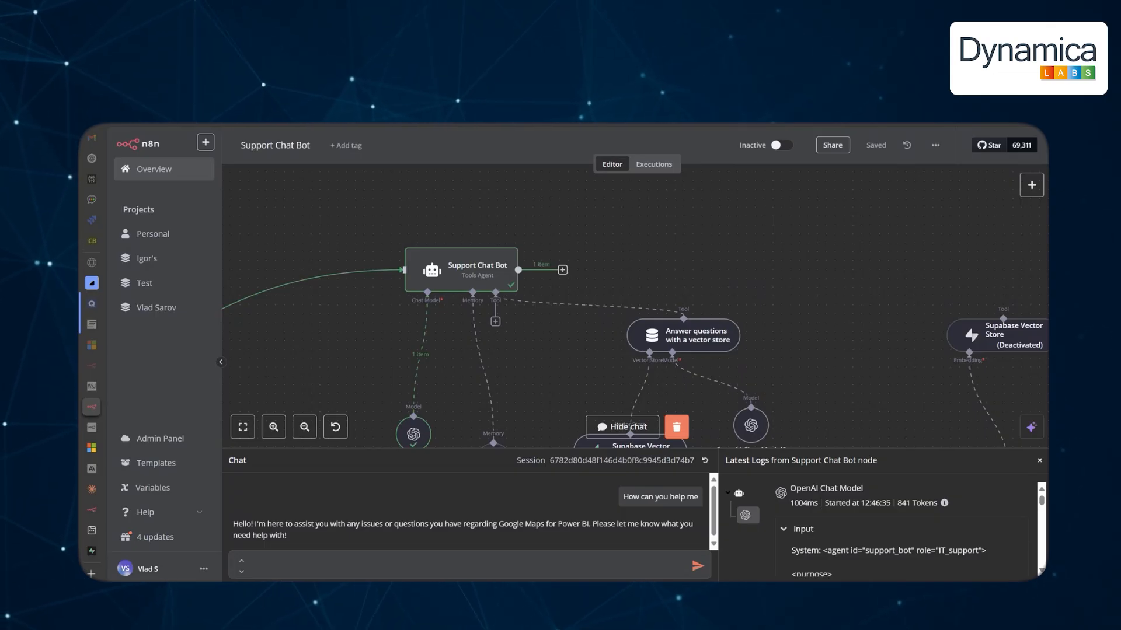
pyautogui.press('Return')
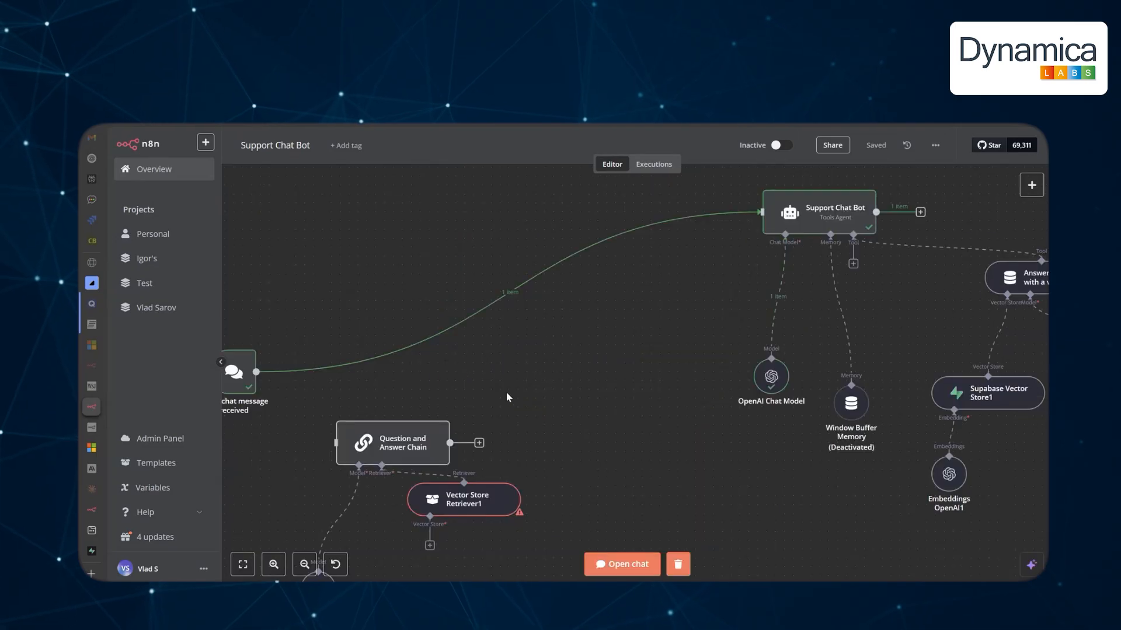
# Scroll through the Beautiful HTML Greeting Email preview in Claude's template chat.
pyautogui.click(92, 489)
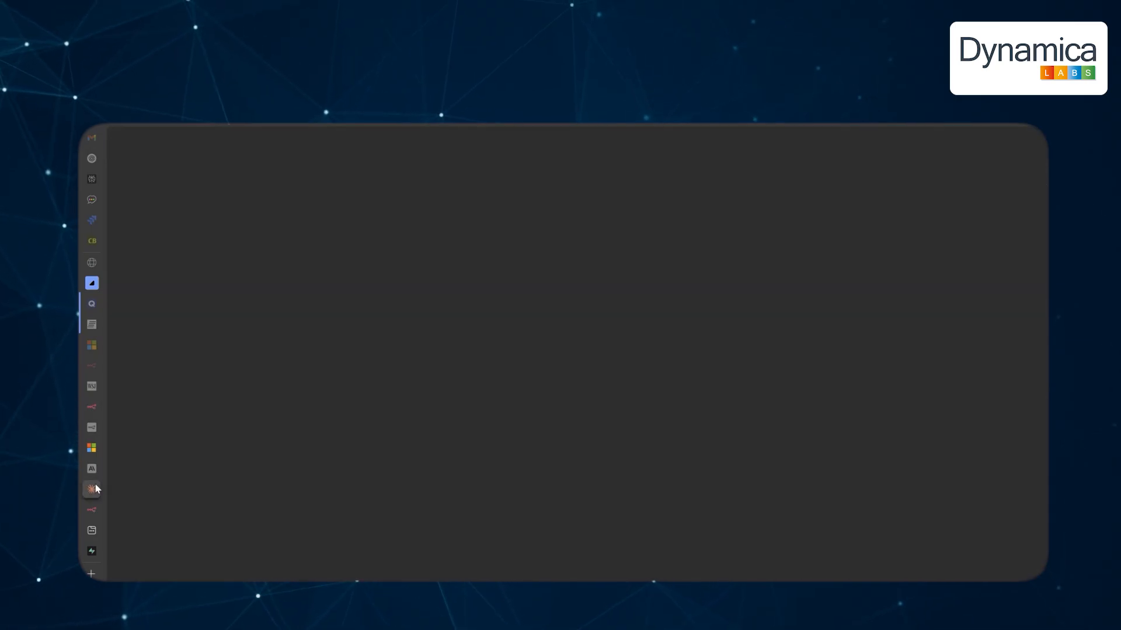
pyautogui.moveTo(141, 151)
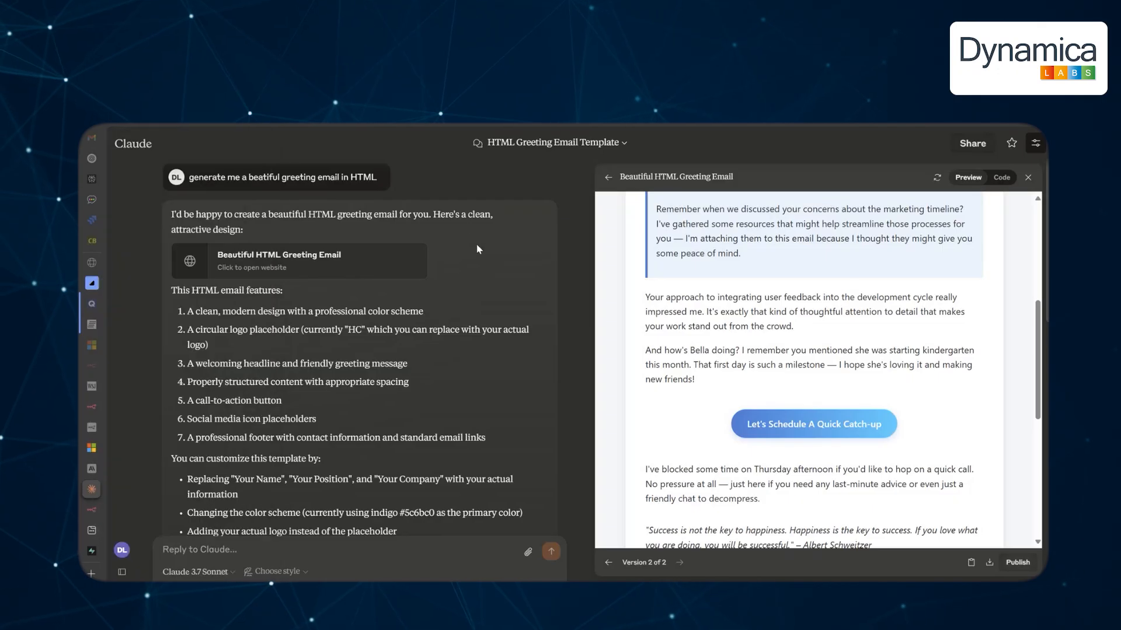
pyautogui.scroll(5, 756, 279)
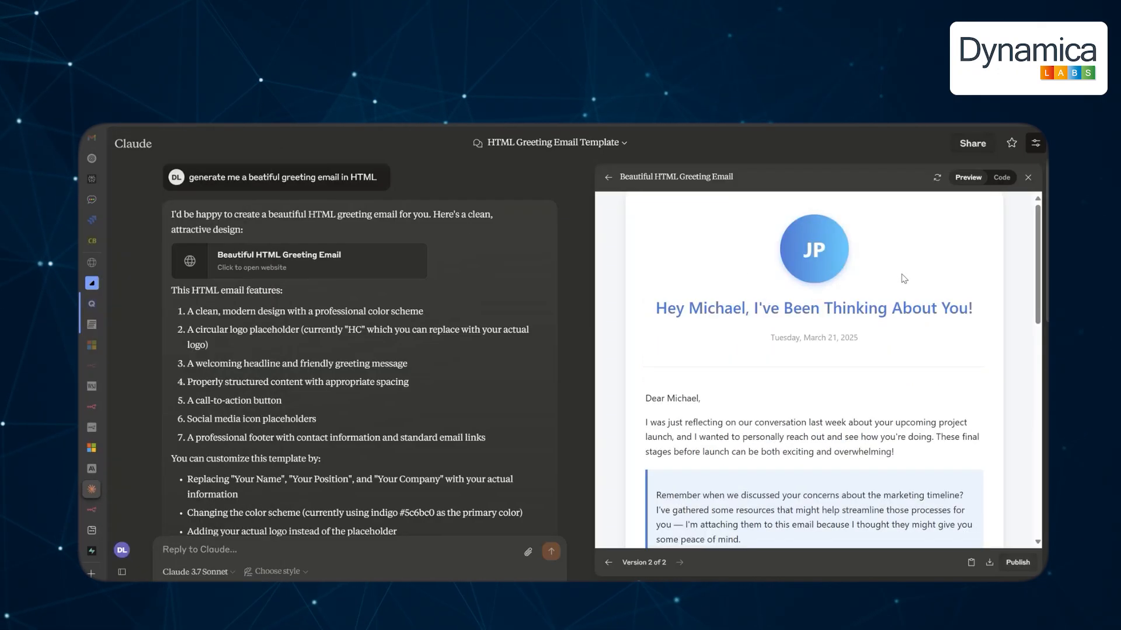
pyautogui.scroll(-4, 847, 292)
pyautogui.scroll(4, 704, 318)
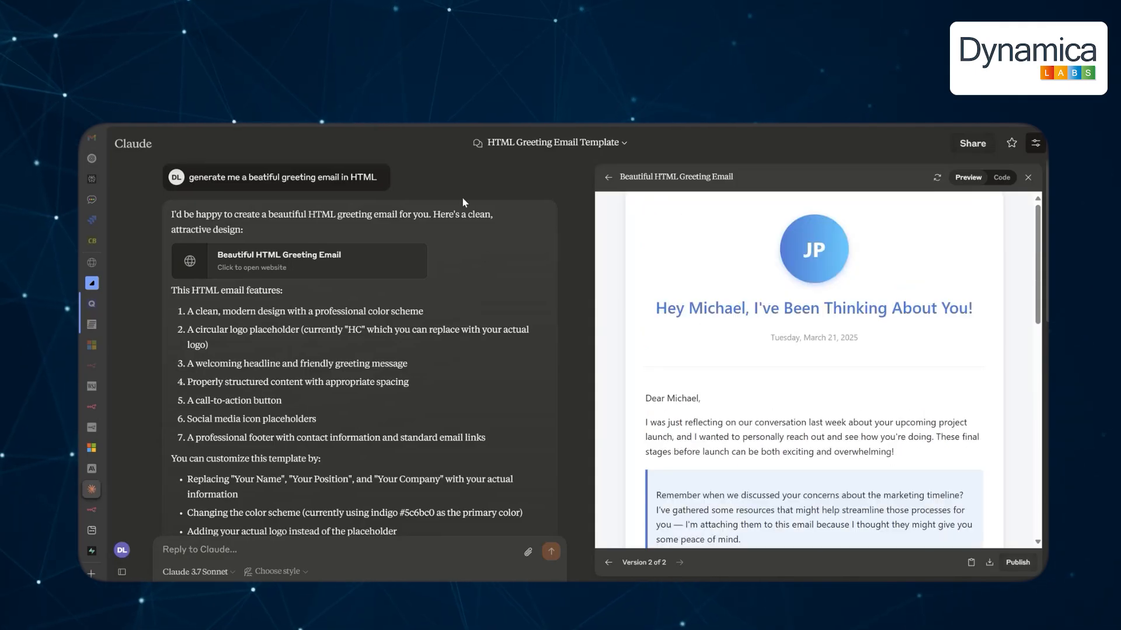